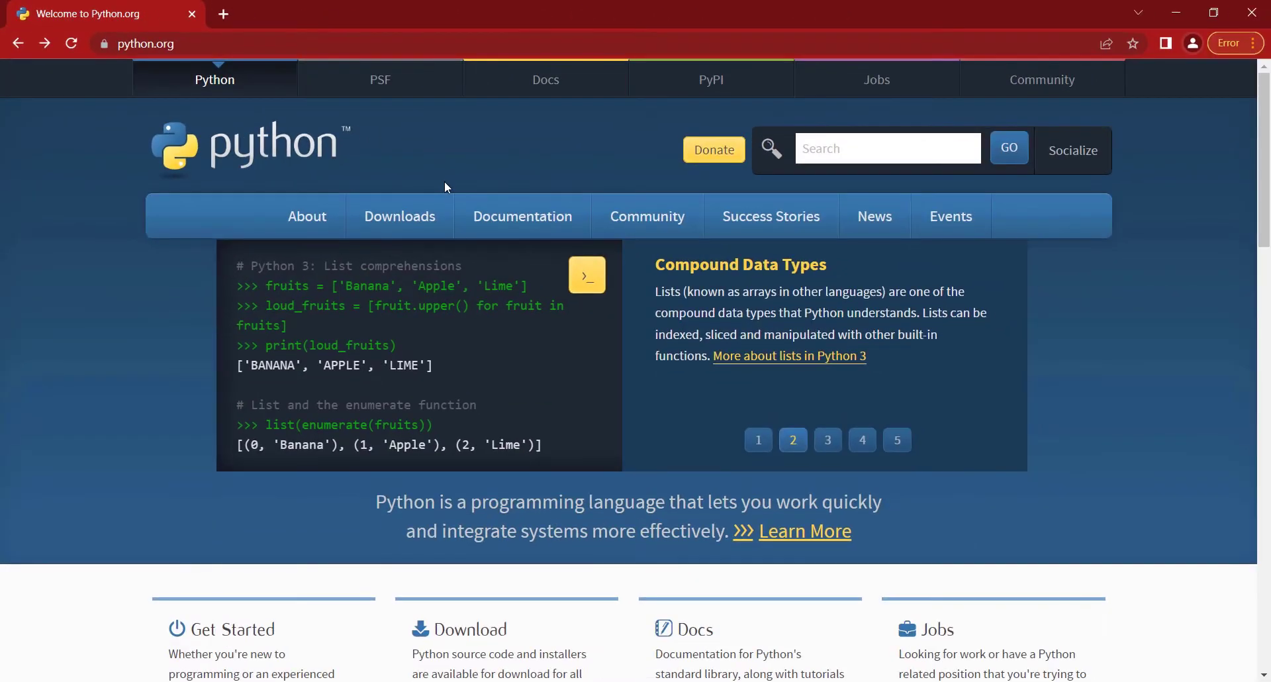
Go to python.org's Downloads page and scroll to the specific-release table showing Python 3.10.7
{"action": "left_click", "coordinate": [405, 223]}
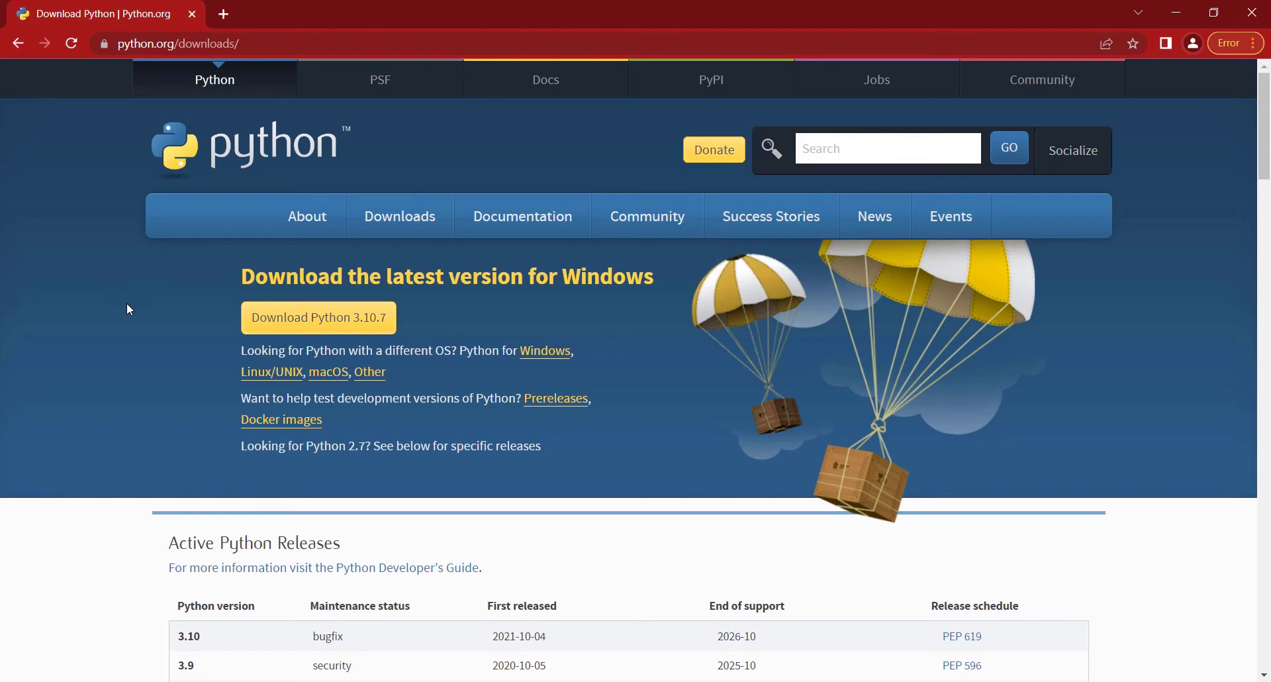
{"action": "scroll", "coordinate": [130, 309], "scroll_direction": "down", "scroll_amount": 9}
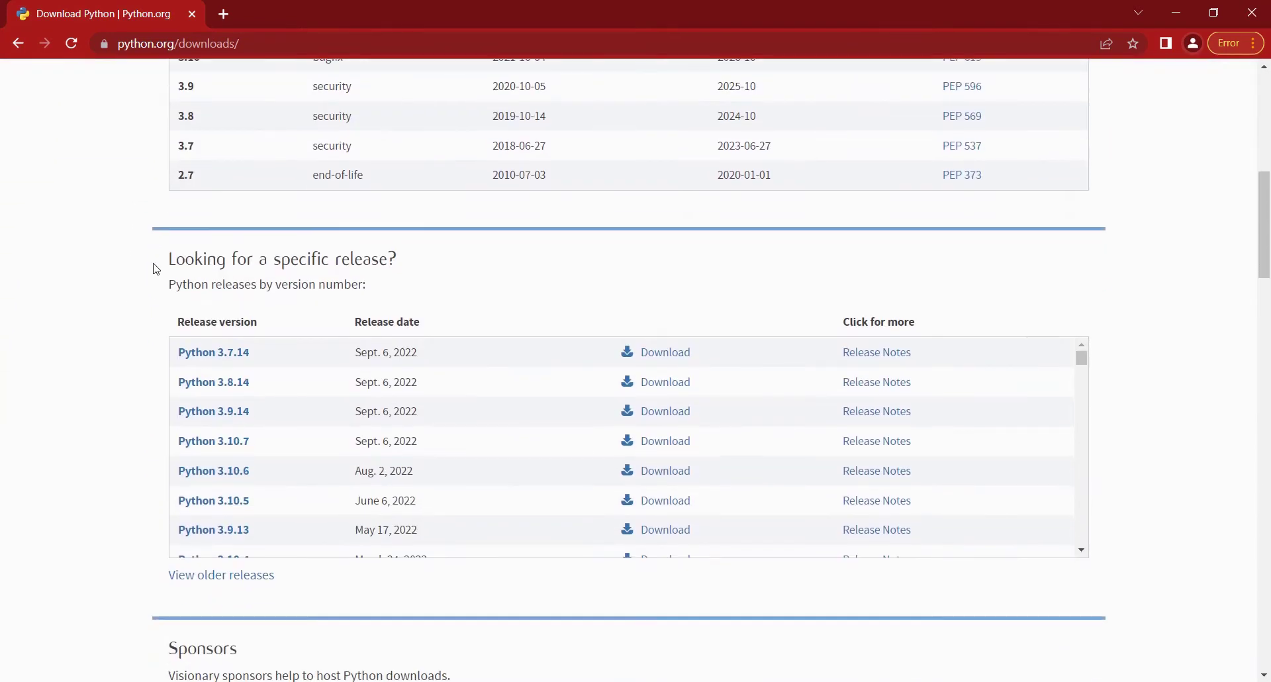
{"action": "left_click_drag", "start_coordinate": [156, 269], "coordinate": [422, 268]}
{"action": "left_click", "coordinate": [430, 268]}
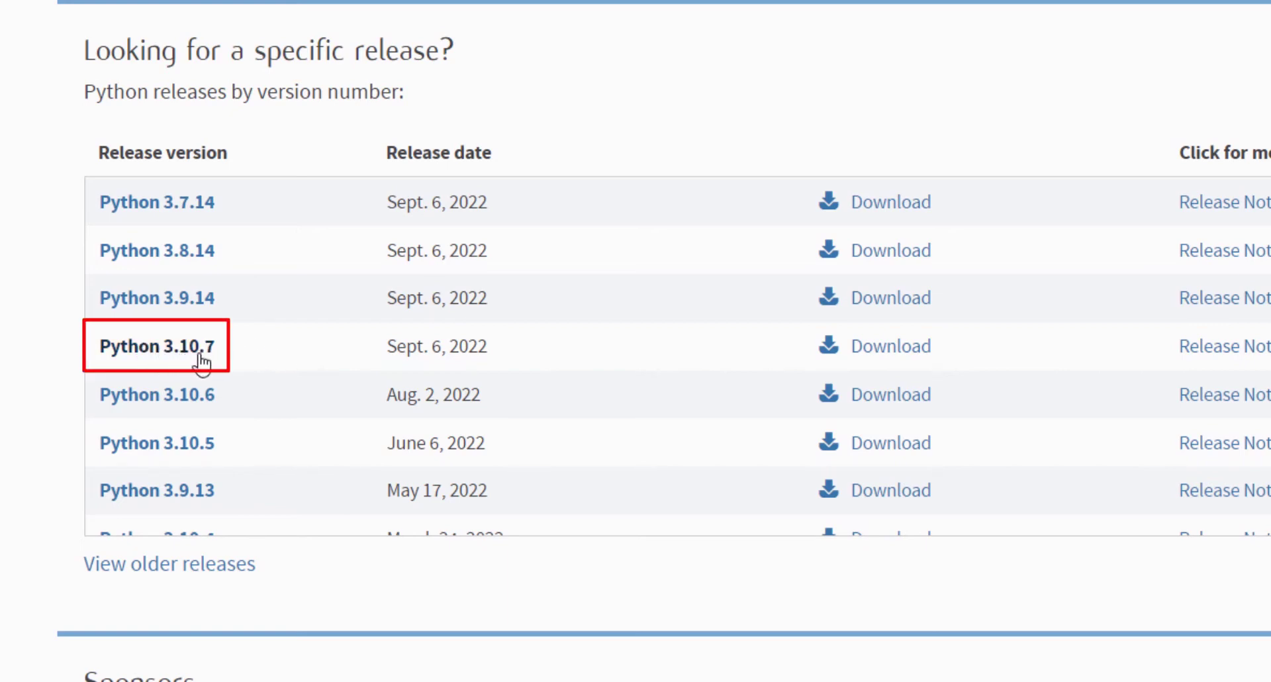
Download the Windows installer (64-bit) from the Python 3.10.7 release page
{"action": "left_click", "coordinate": [142, 349]}
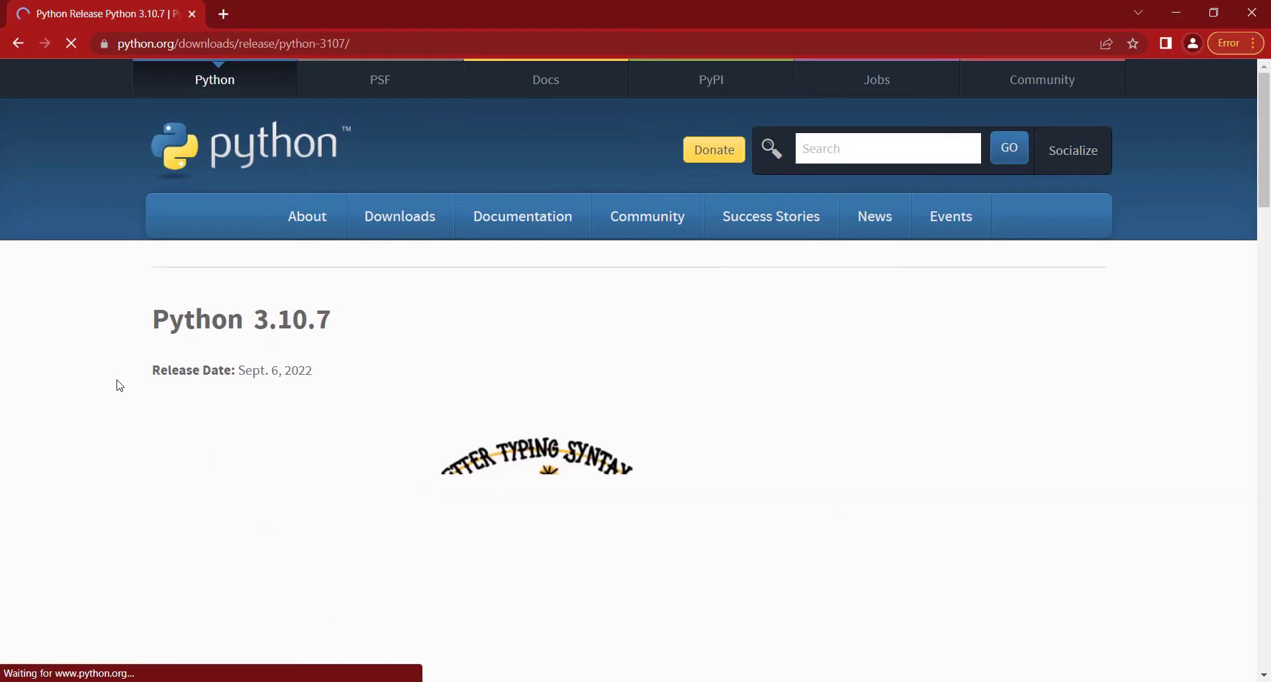
{"action": "scroll", "coordinate": [109, 341], "scroll_direction": "down", "scroll_amount": 1}
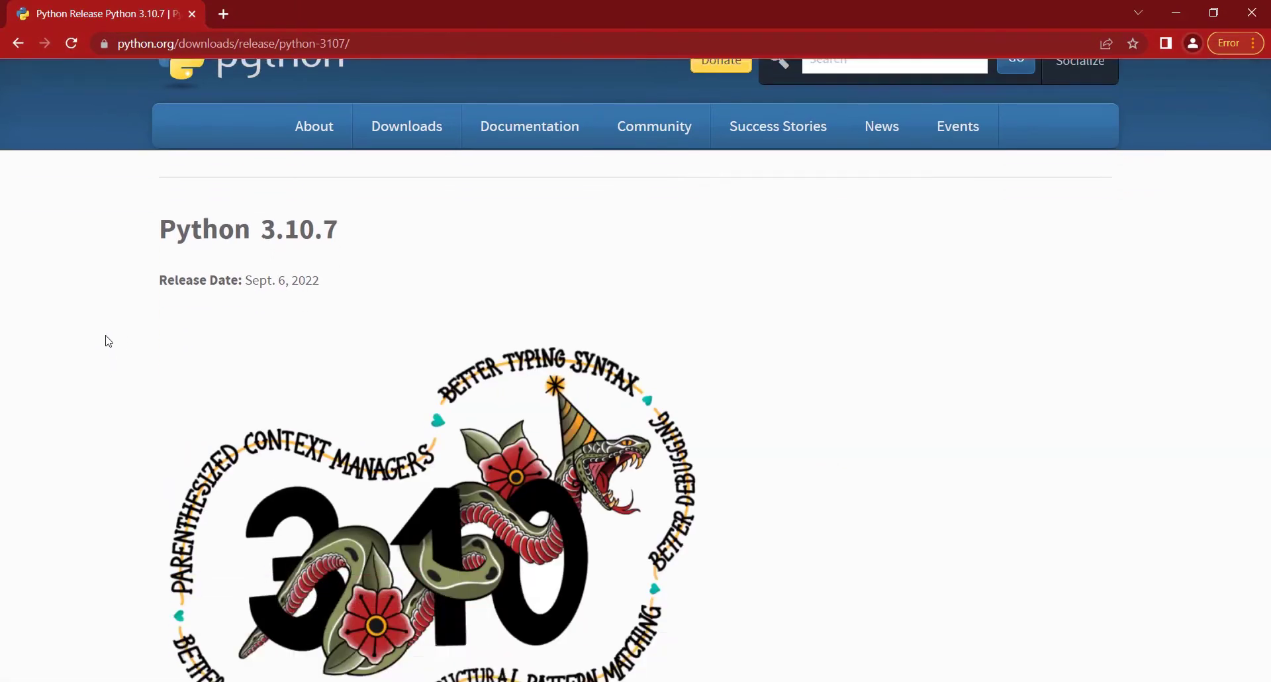
{"action": "scroll", "coordinate": [109, 341], "scroll_direction": "down", "scroll_amount": 20}
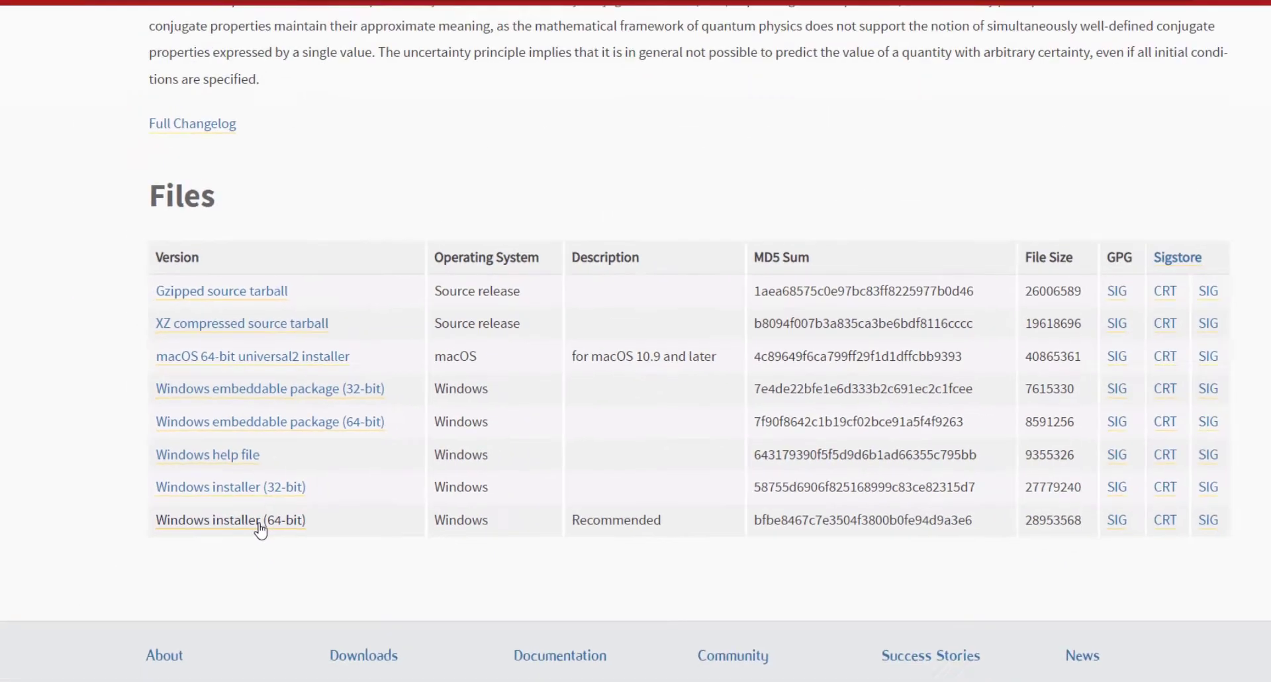
{"action": "left_click", "coordinate": [259, 520]}
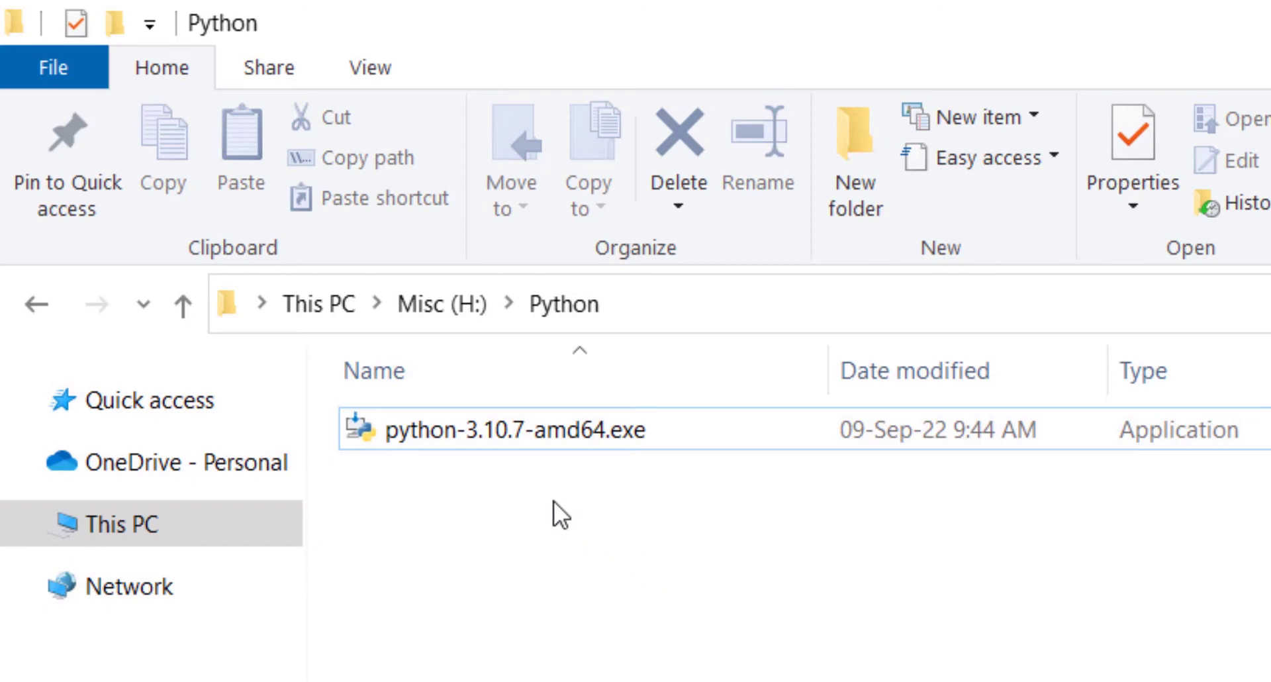
Run python-3.10.7-amd64.exe from the Python folder as administrator
{"action": "double_click", "coordinate": [502, 435]}
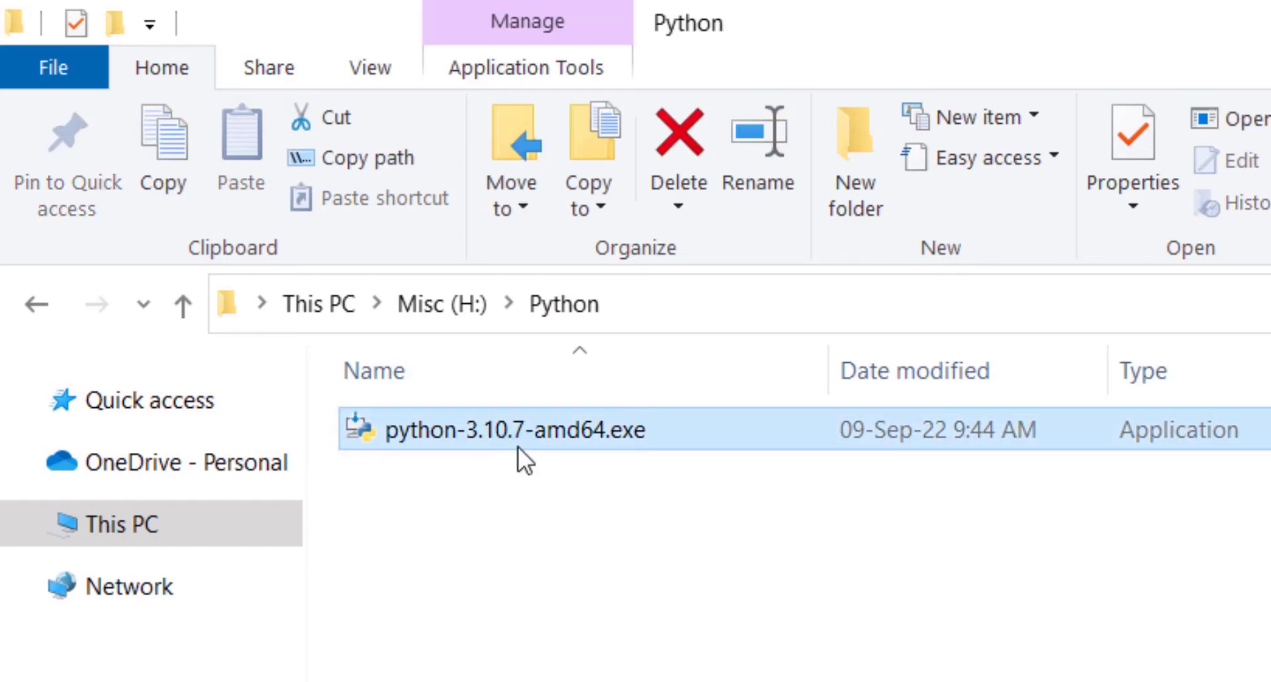
{"action": "right_click", "coordinate": [518, 446]}
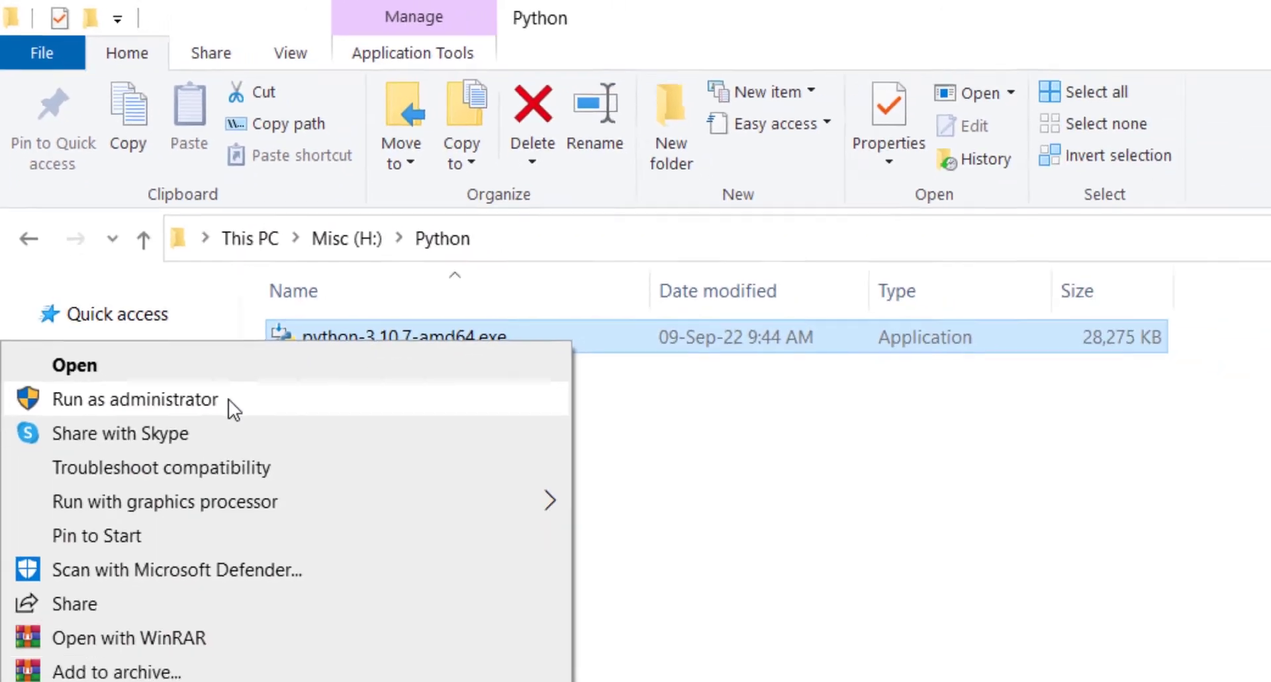
{"action": "left_click", "coordinate": [291, 509]}
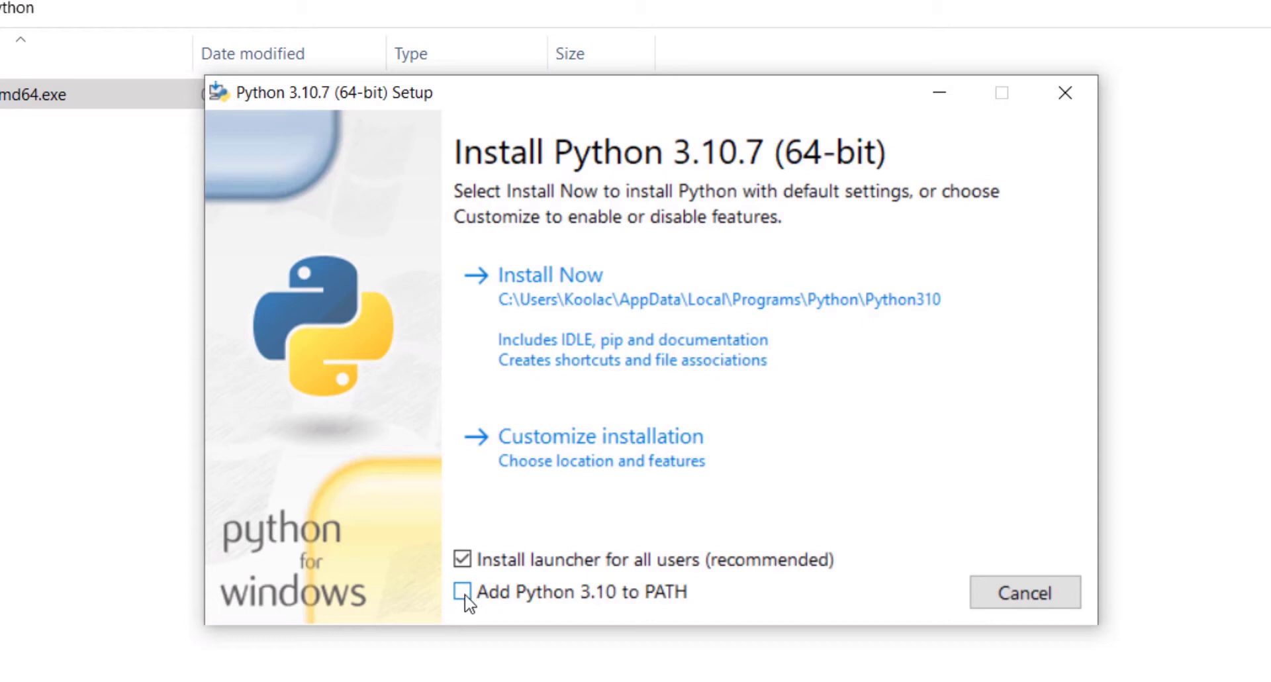
Enable 'Add Python 3.10 to PATH' and continue a customized installation past the optional features
{"action": "left_click", "coordinate": [465, 598]}
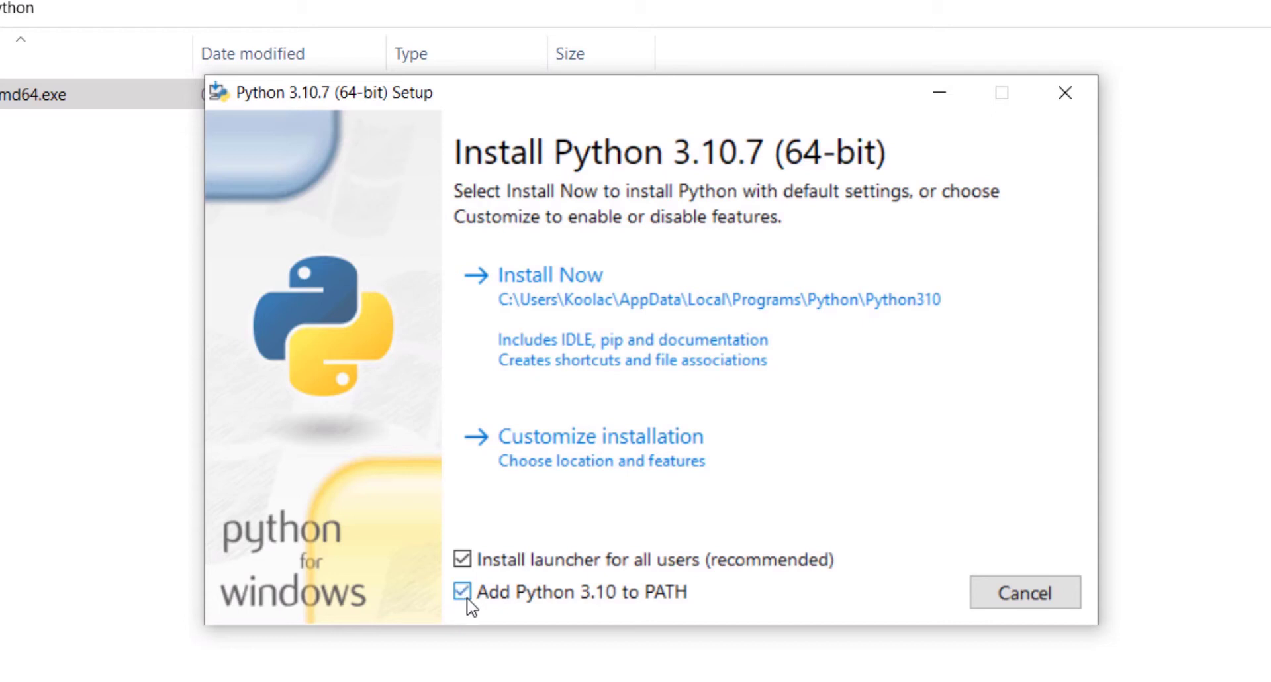
{"action": "left_click", "coordinate": [573, 455]}
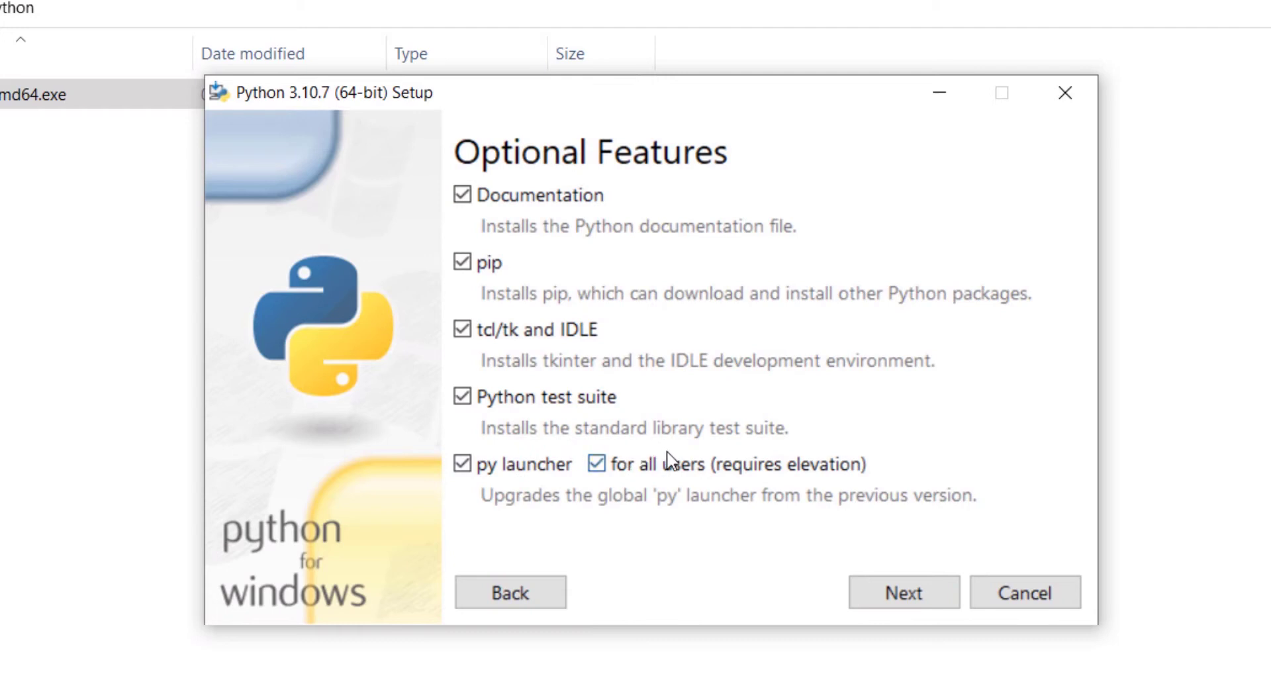
{"action": "left_click", "coordinate": [887, 587]}
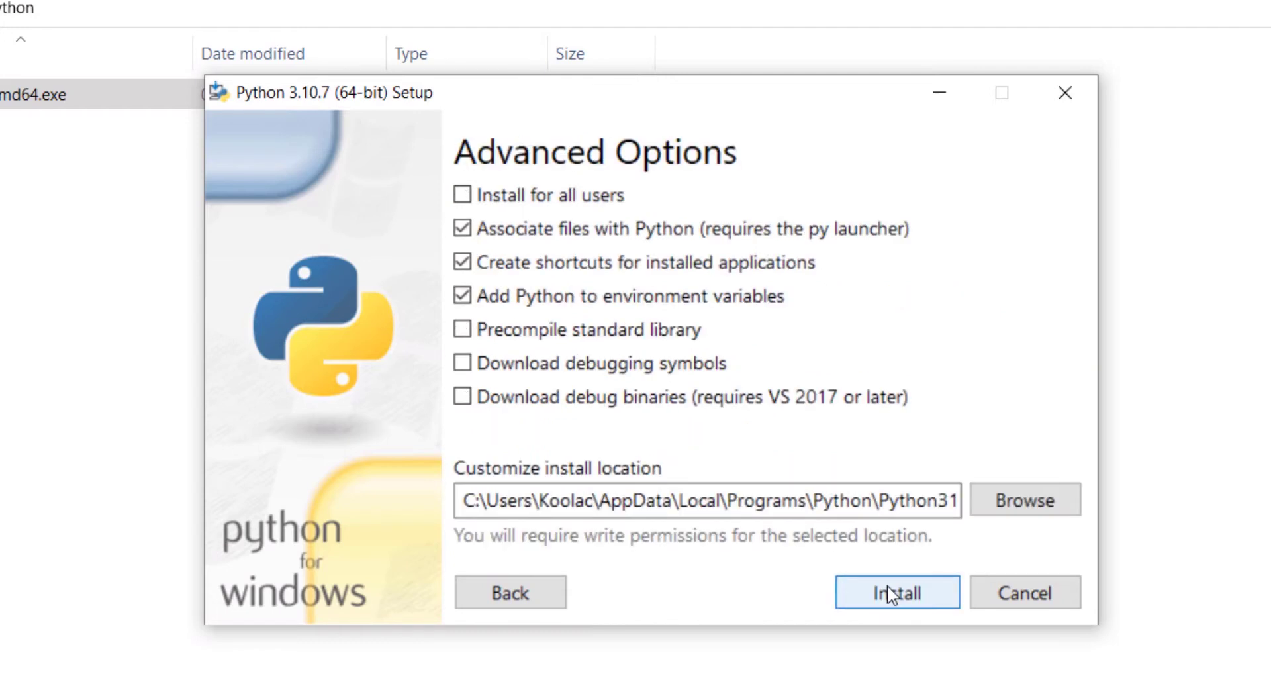
Replace the install location with a Python\Python3107 folder under the user profile, then copy the path
{"action": "left_click", "coordinate": [539, 499]}
{"action": "key", "text": "ctrl+a"}
{"action": "key", "text": "BackSpace"}
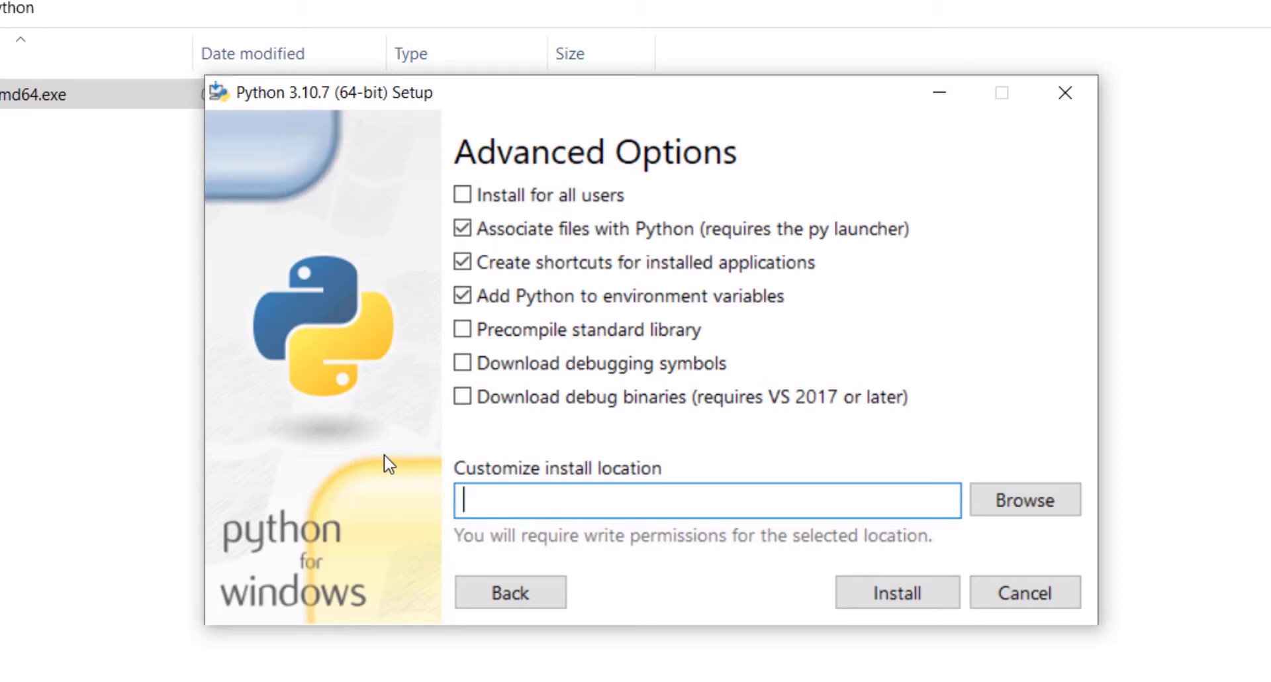
{"action": "type", "text": "C:\\Users\\Koolac\\Python\\Python3107"}
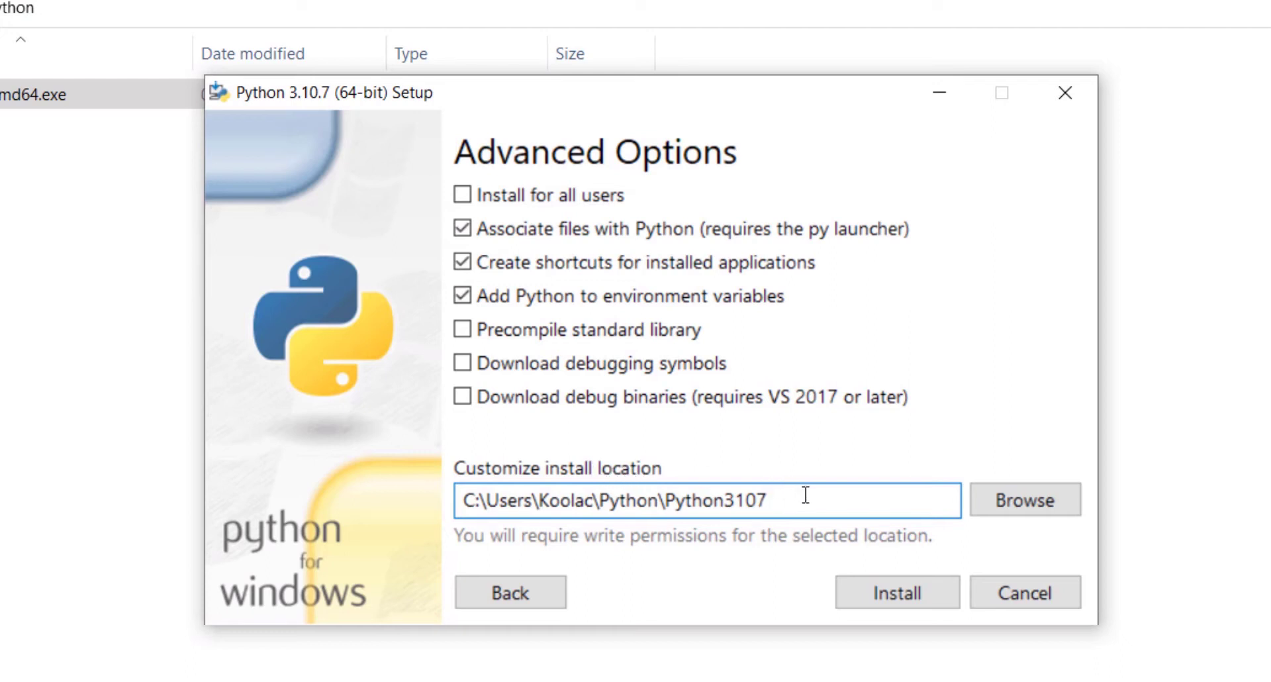
{"action": "left_click_drag", "start_coordinate": [809, 495], "coordinate": [463, 498]}
{"action": "left_click", "coordinate": [904, 500]}
{"action": "left_click_drag", "start_coordinate": [812, 497], "coordinate": [386, 499]}
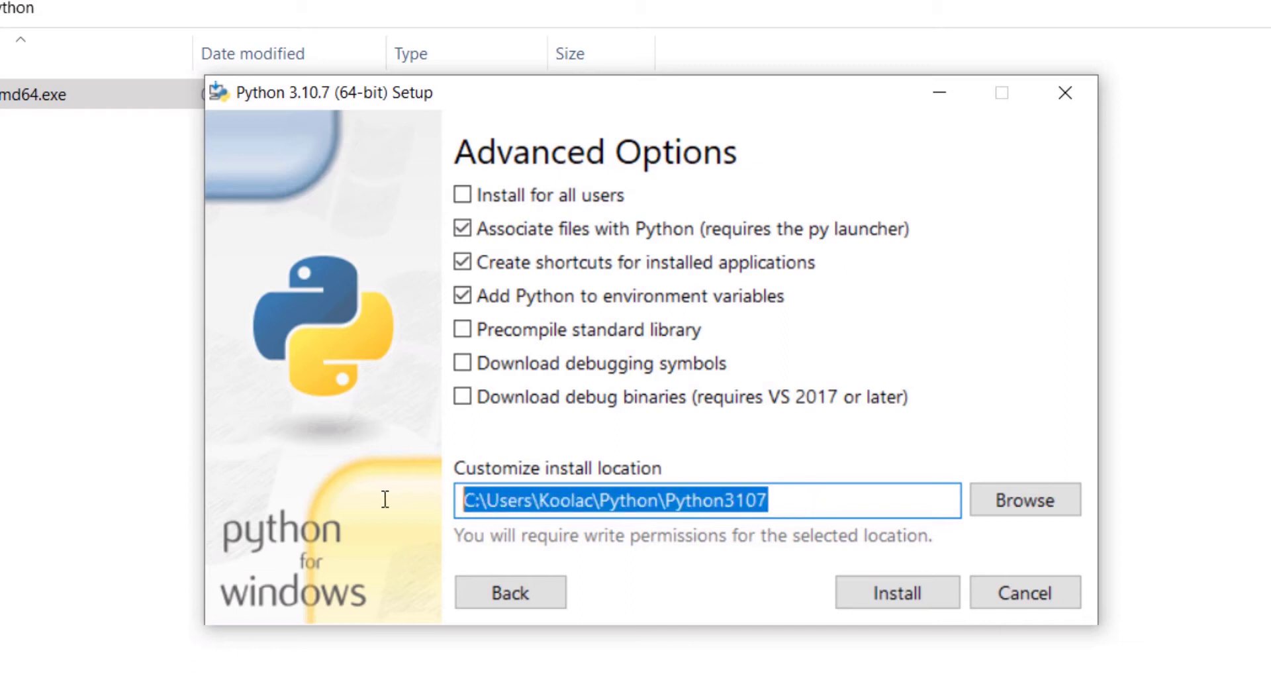
{"action": "right_click", "coordinate": [552, 502]}
{"action": "left_click", "coordinate": [462, 581]}
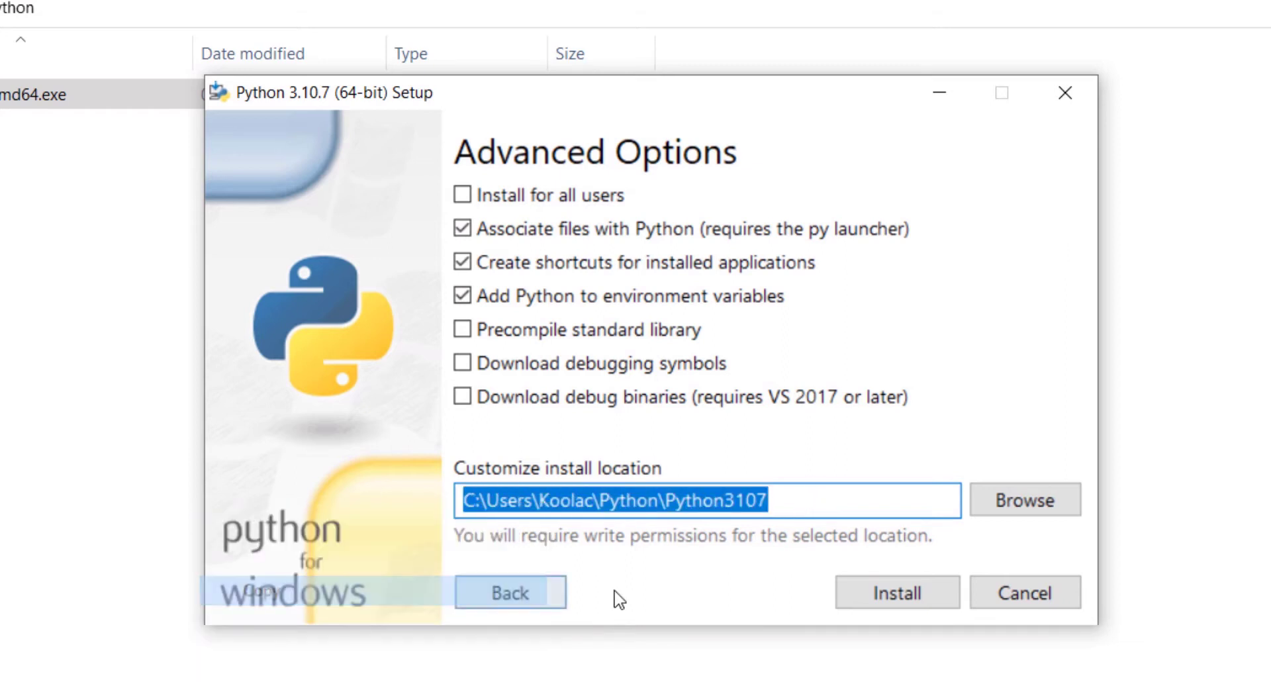
{"action": "left_click", "coordinate": [811, 509]}
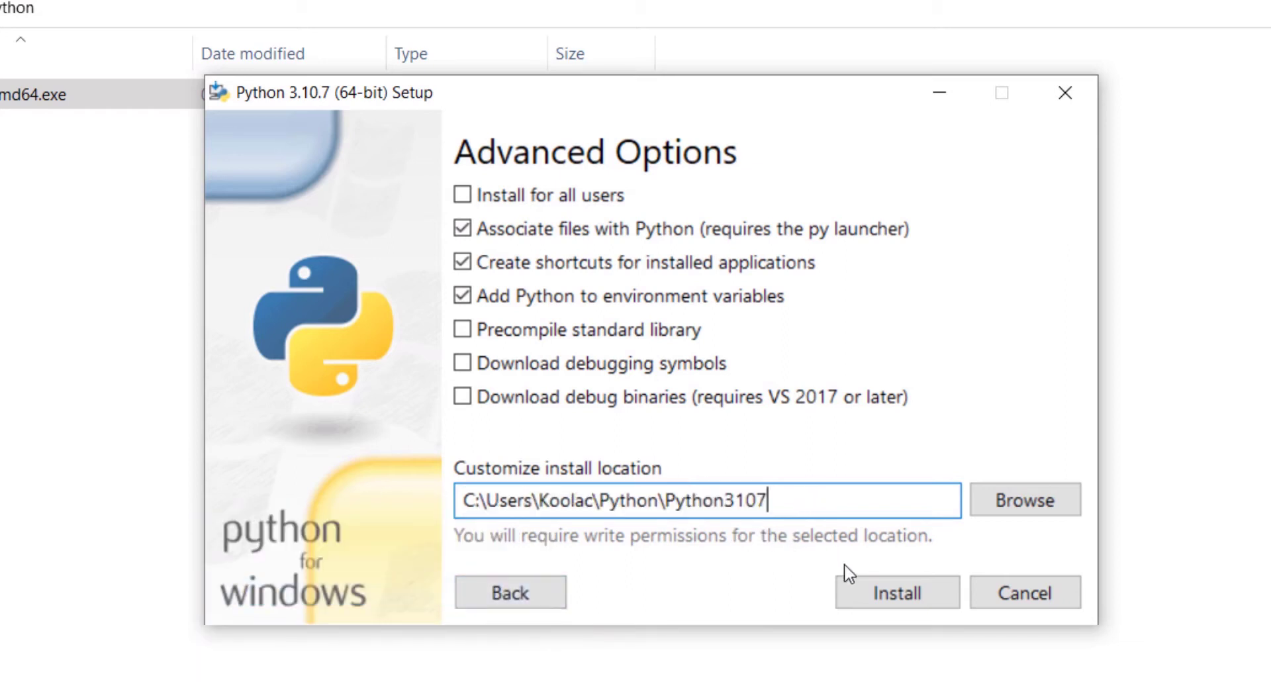
Install Python 3.10.7 and close the setup window after it reports success
{"action": "left_click", "coordinate": [909, 597]}
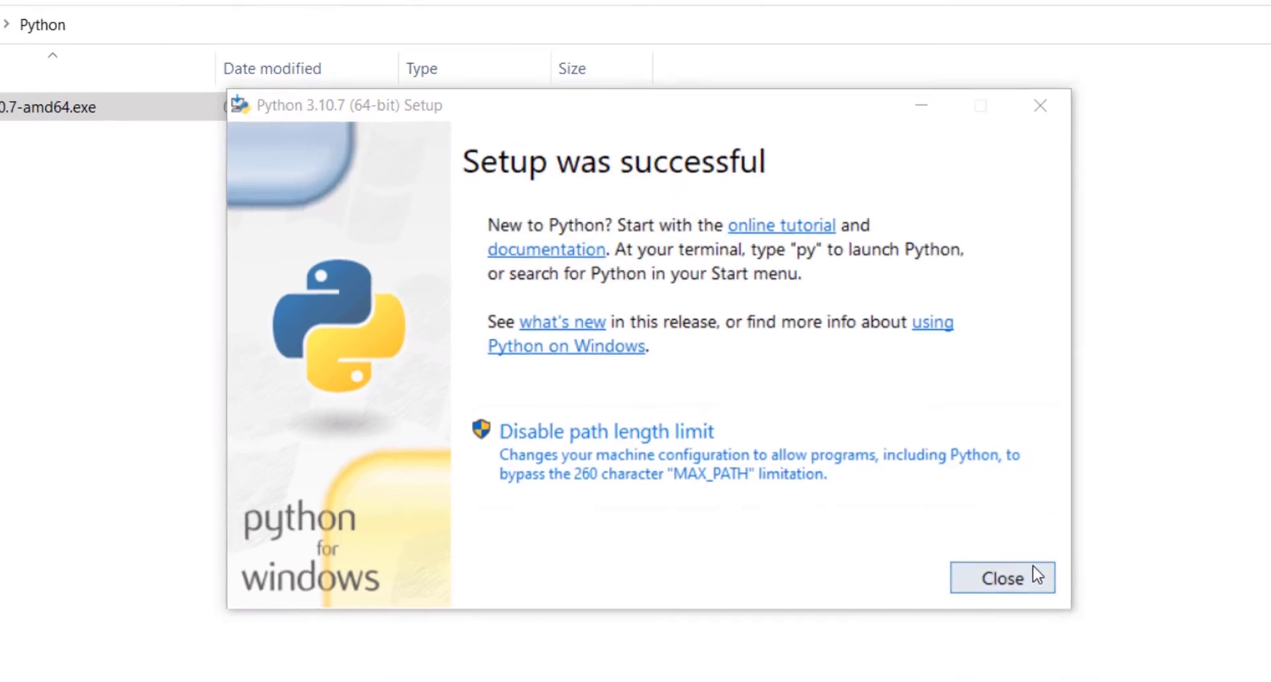
{"action": "left_click", "coordinate": [1019, 577]}
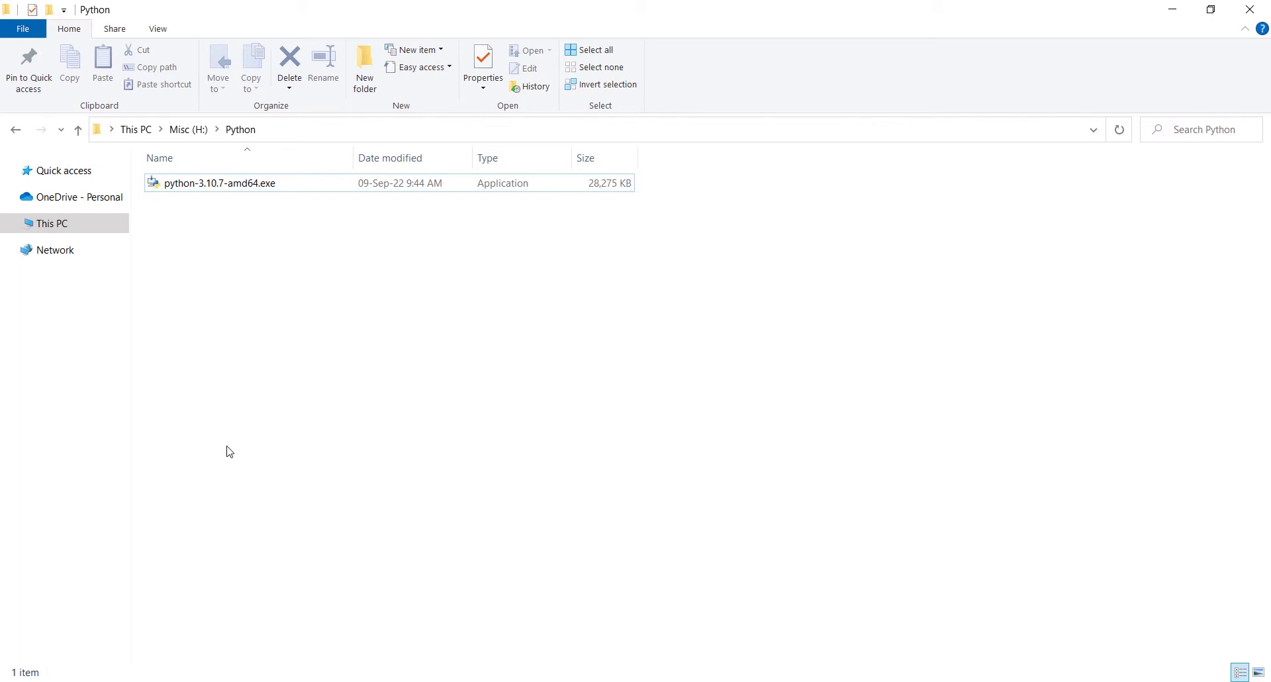
Search Windows for 'idle' and launch IDLE (Python 3.10 64-bit)
{"action": "key", "text": "super+s"}
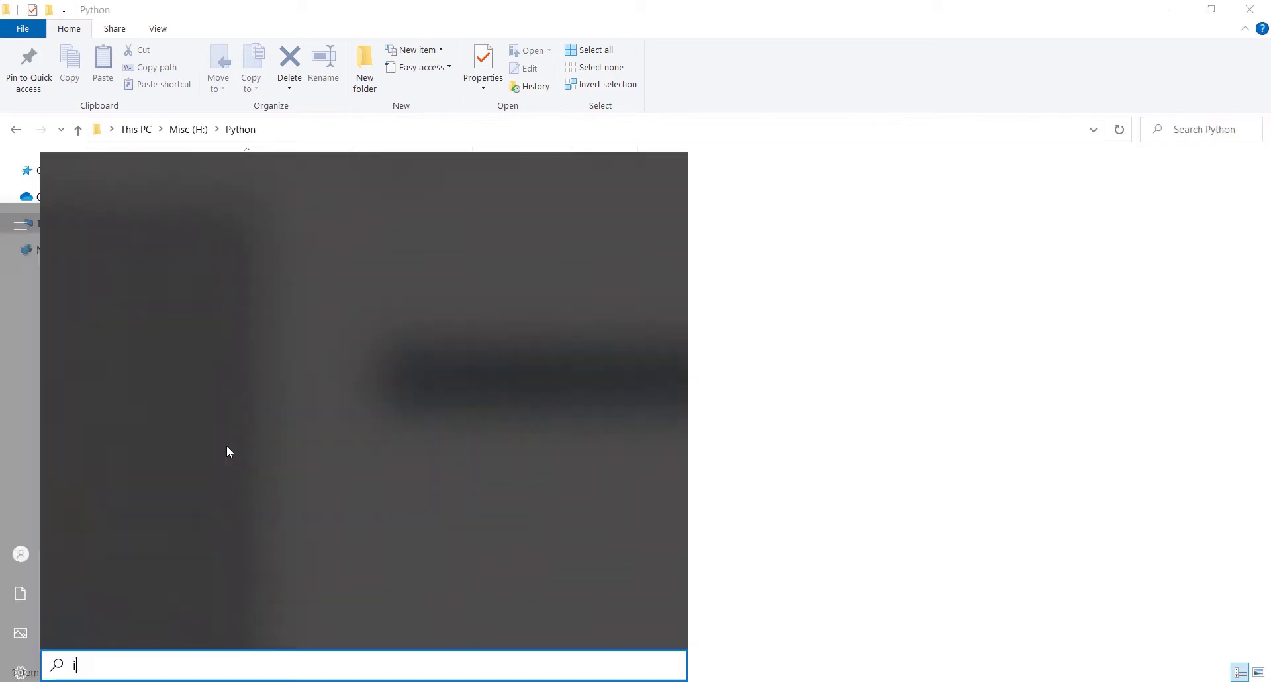
{"action": "type", "text": "idle"}
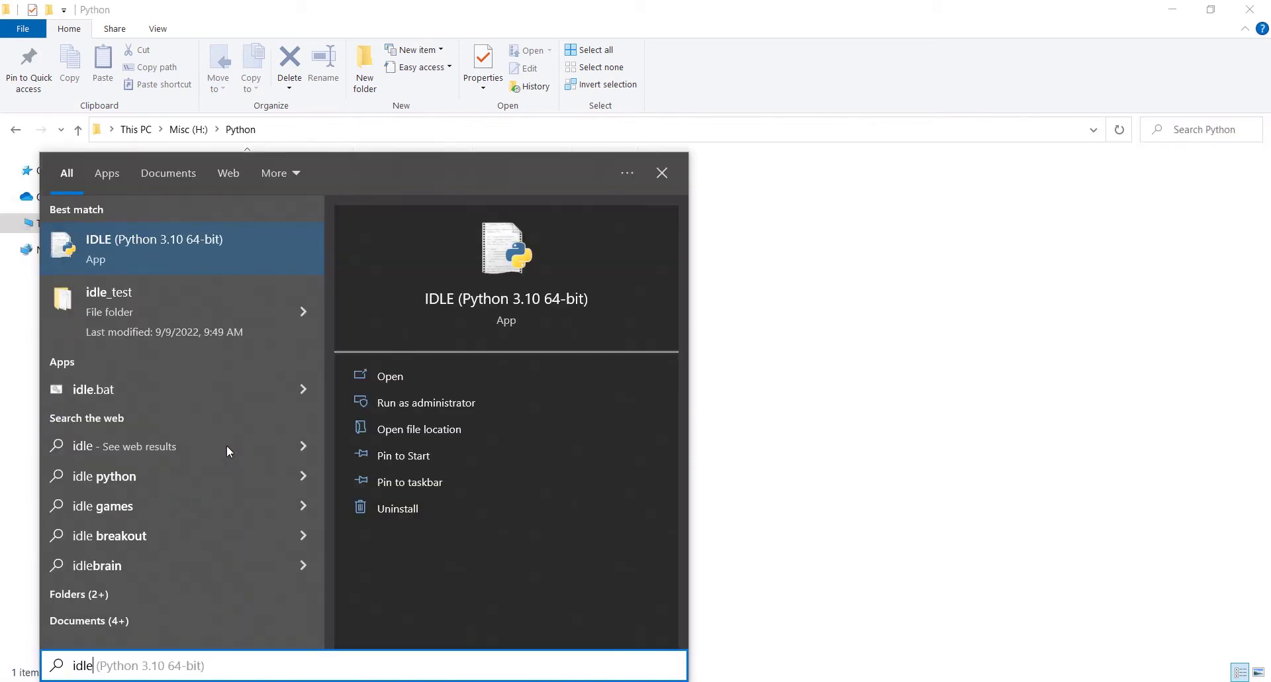
{"action": "left_click", "coordinate": [91, 251]}
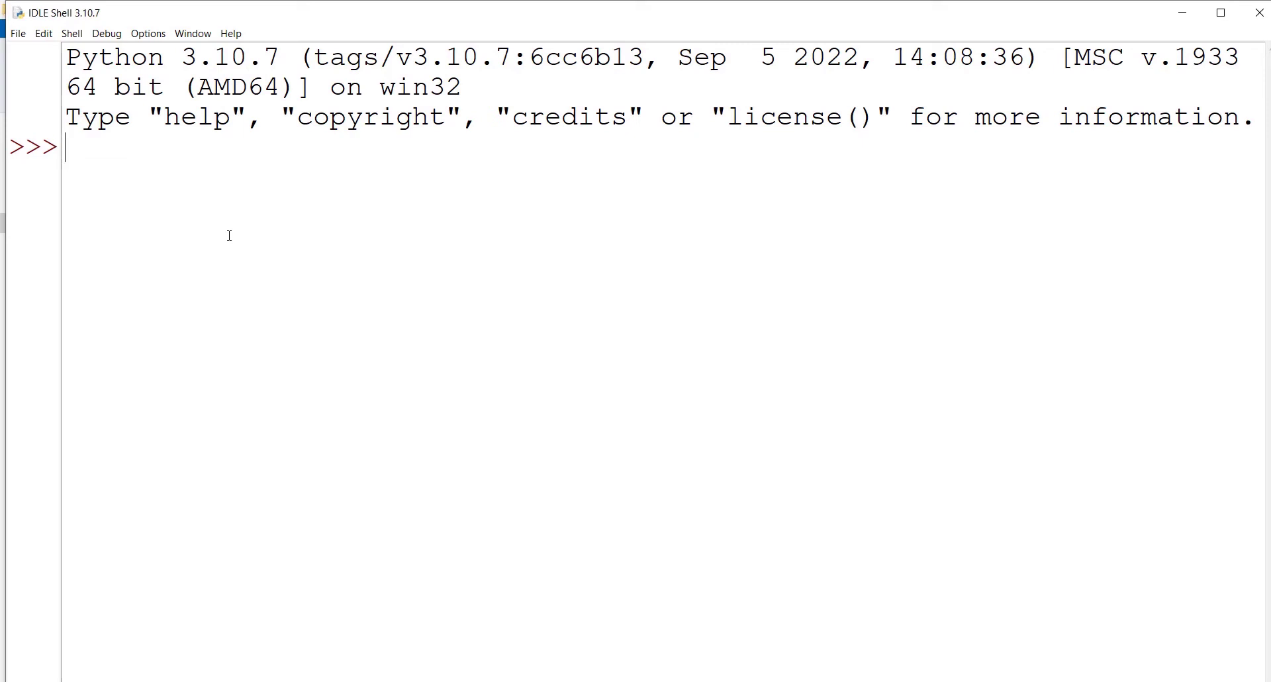
In the IDLE shell, run print("Hello") and evaluate 5*8, getting Hello and 40
{"action": "type", "text": "print()"}
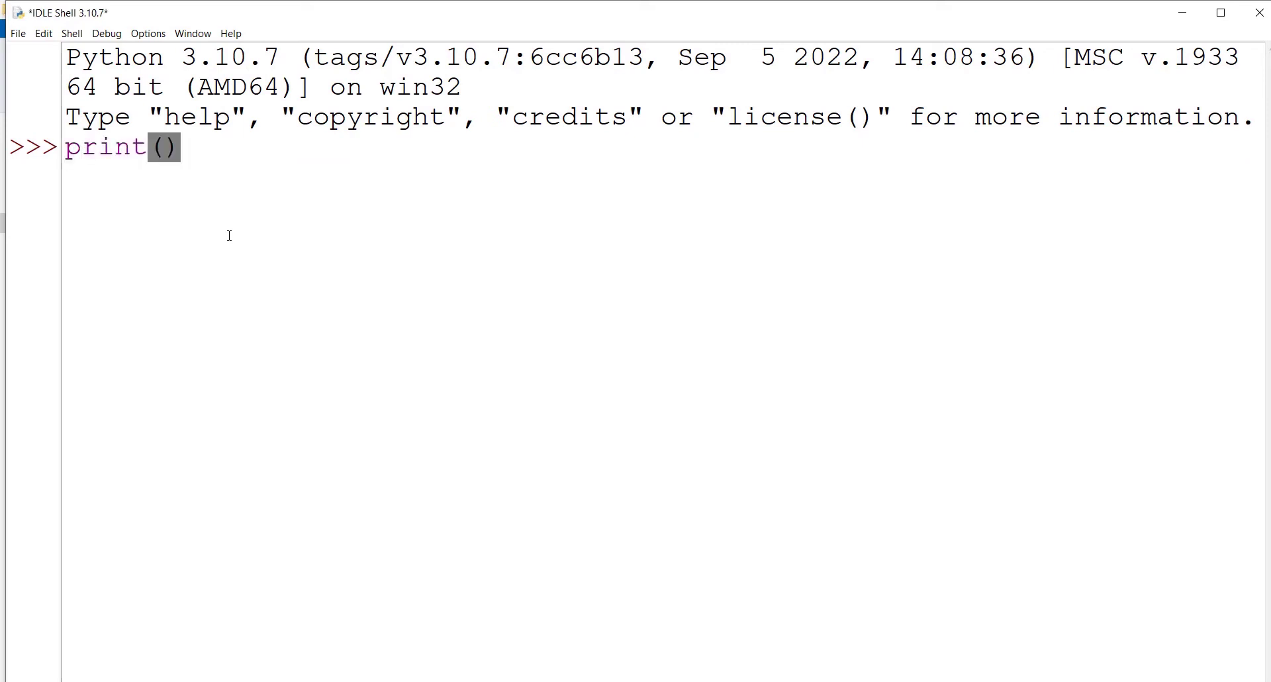
{"action": "key", "text": "Left"}
{"action": "type", "text": "\"Hello\""}
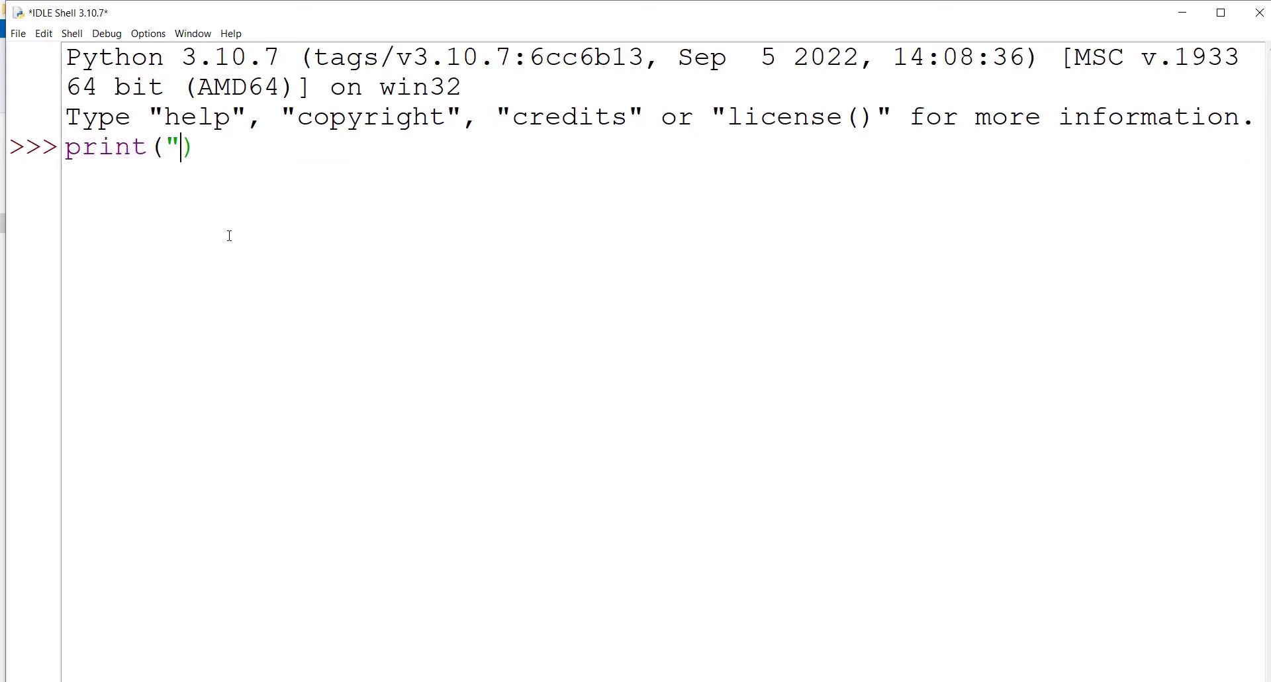
{"action": "key", "text": "Right"}
{"action": "key", "text": "Return"}
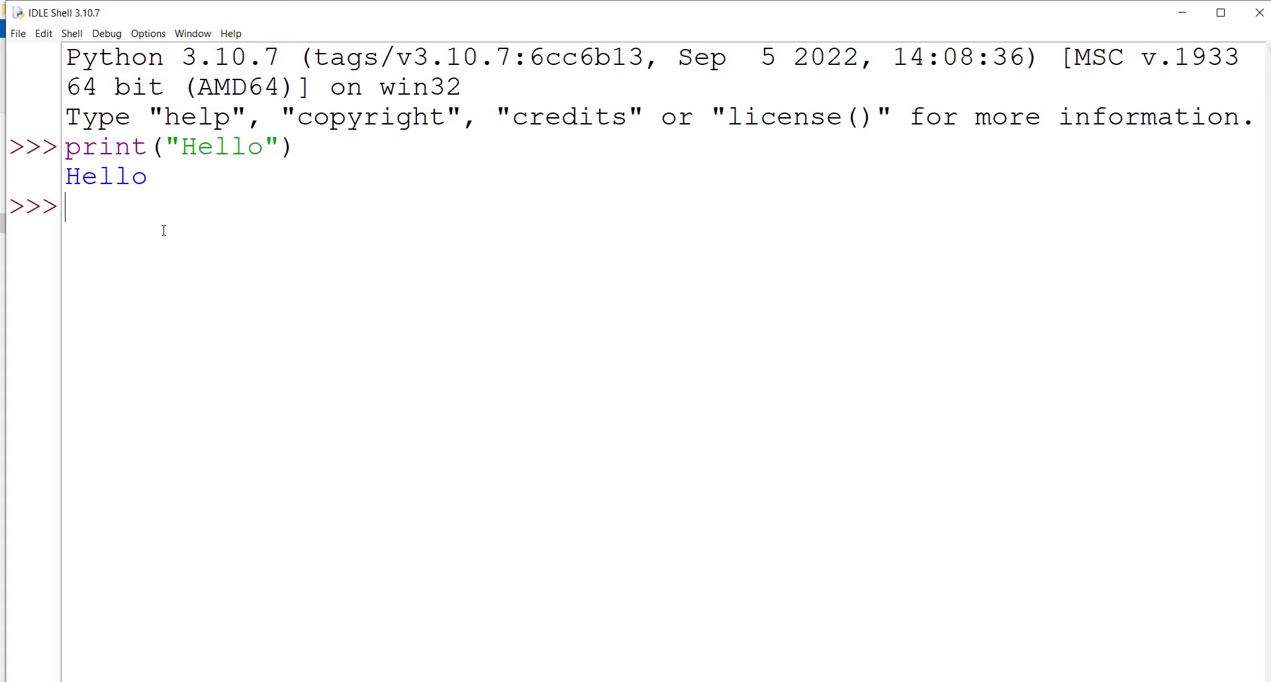
{"action": "type", "text": "5*8"}
{"action": "key", "text": "Return"}
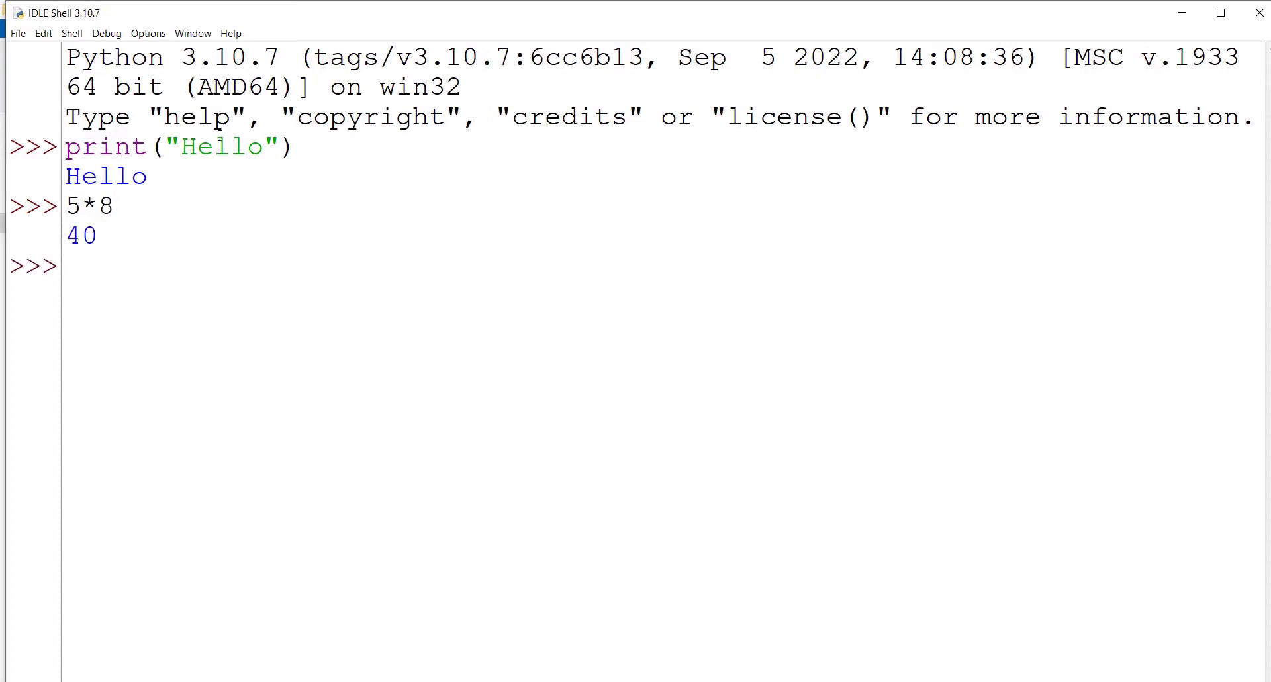
{"action": "left_click", "coordinate": [148, 34]}
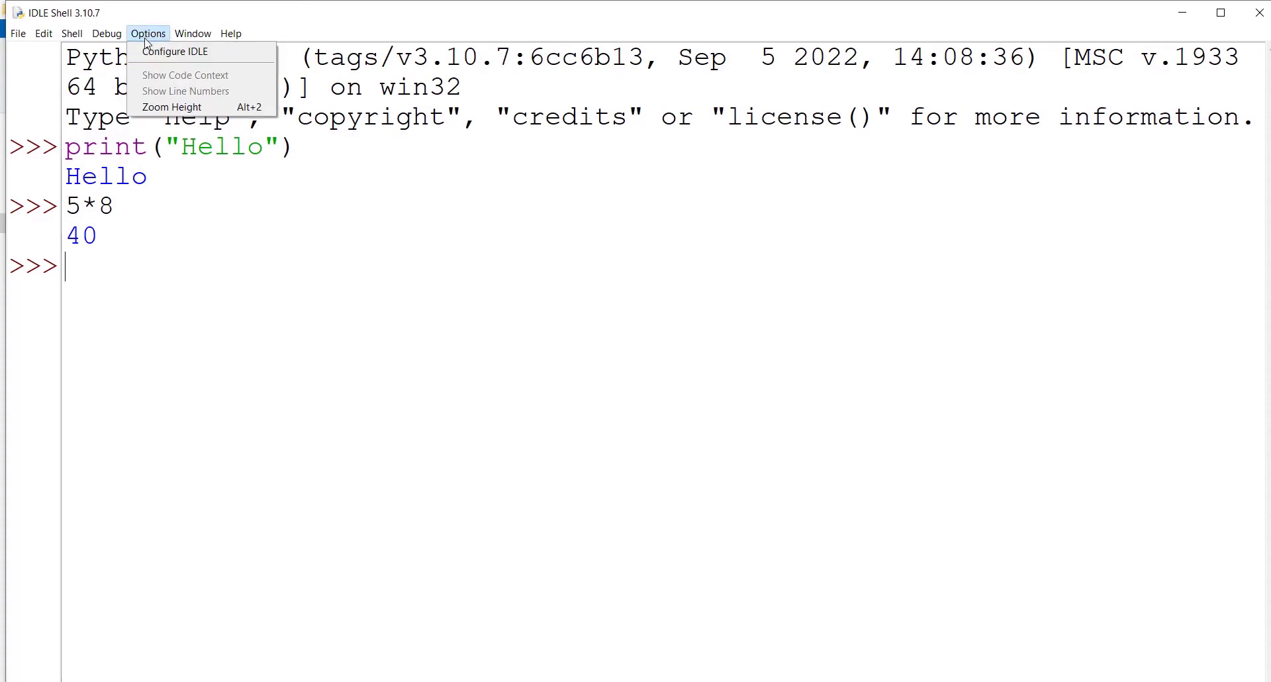
Set the IDLE shell font size to 10 and move the shell window to the right
{"action": "left_click", "coordinate": [182, 48]}
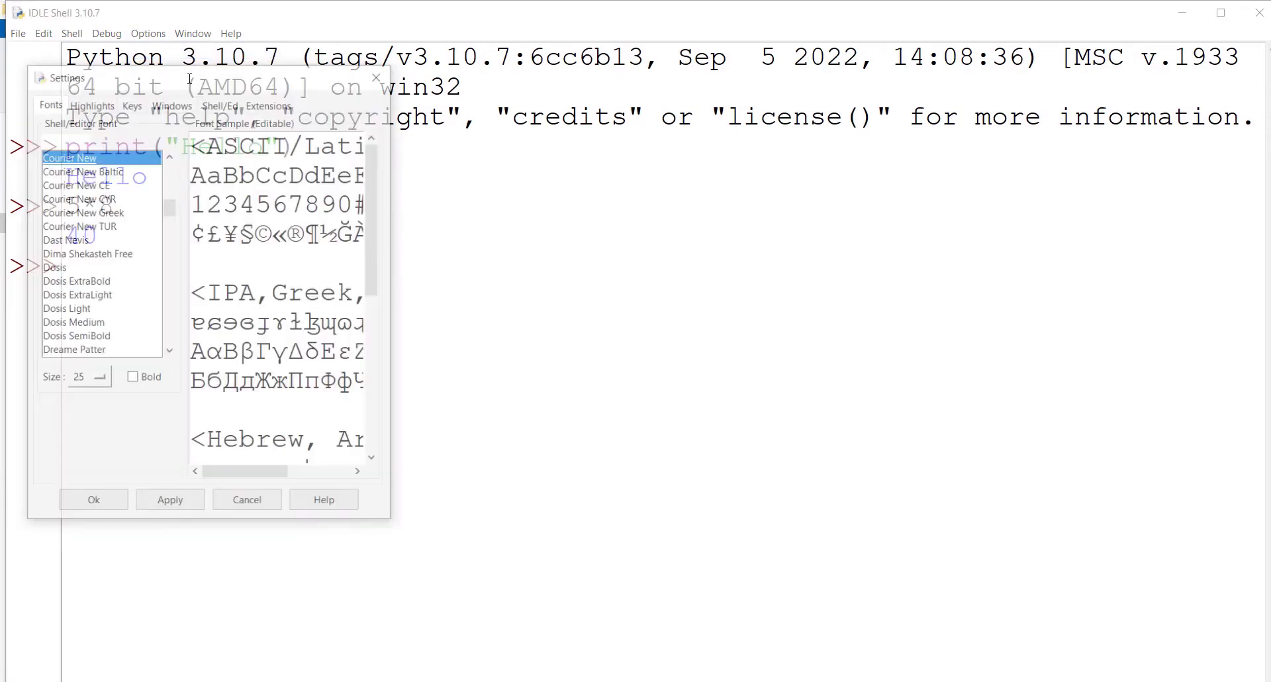
{"action": "left_click", "coordinate": [94, 378]}
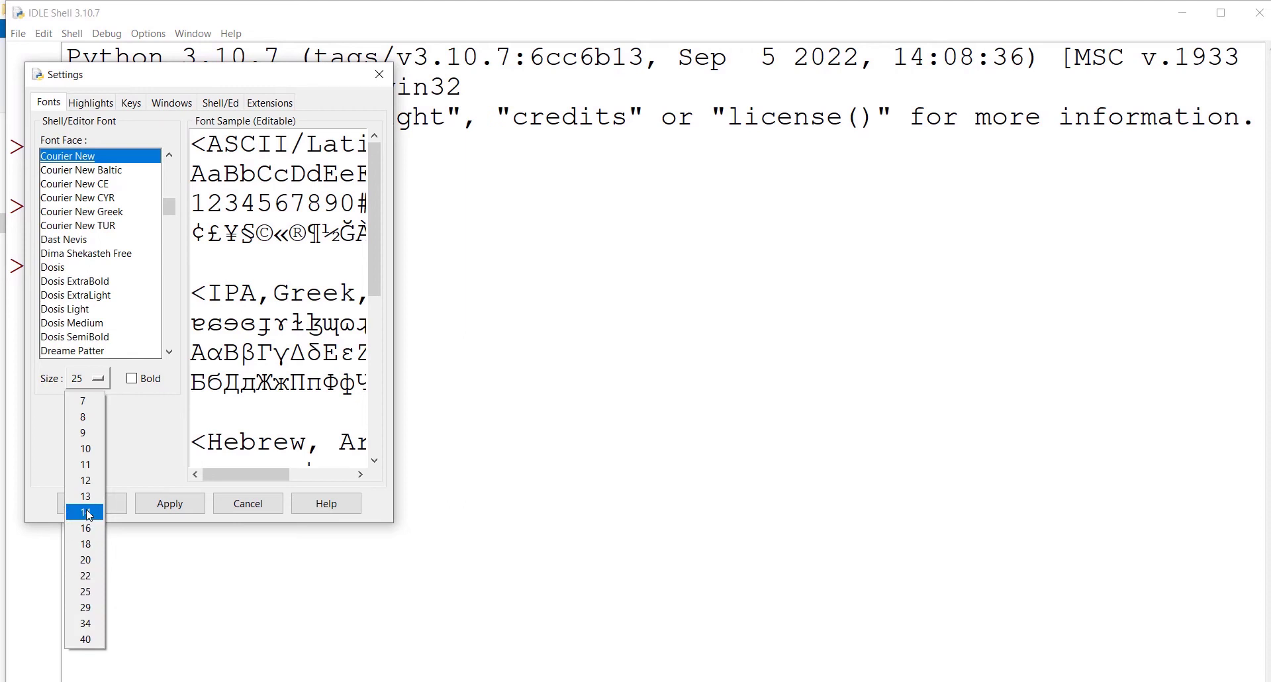
{"action": "left_click", "coordinate": [85, 515]}
{"action": "left_click", "coordinate": [94, 378]}
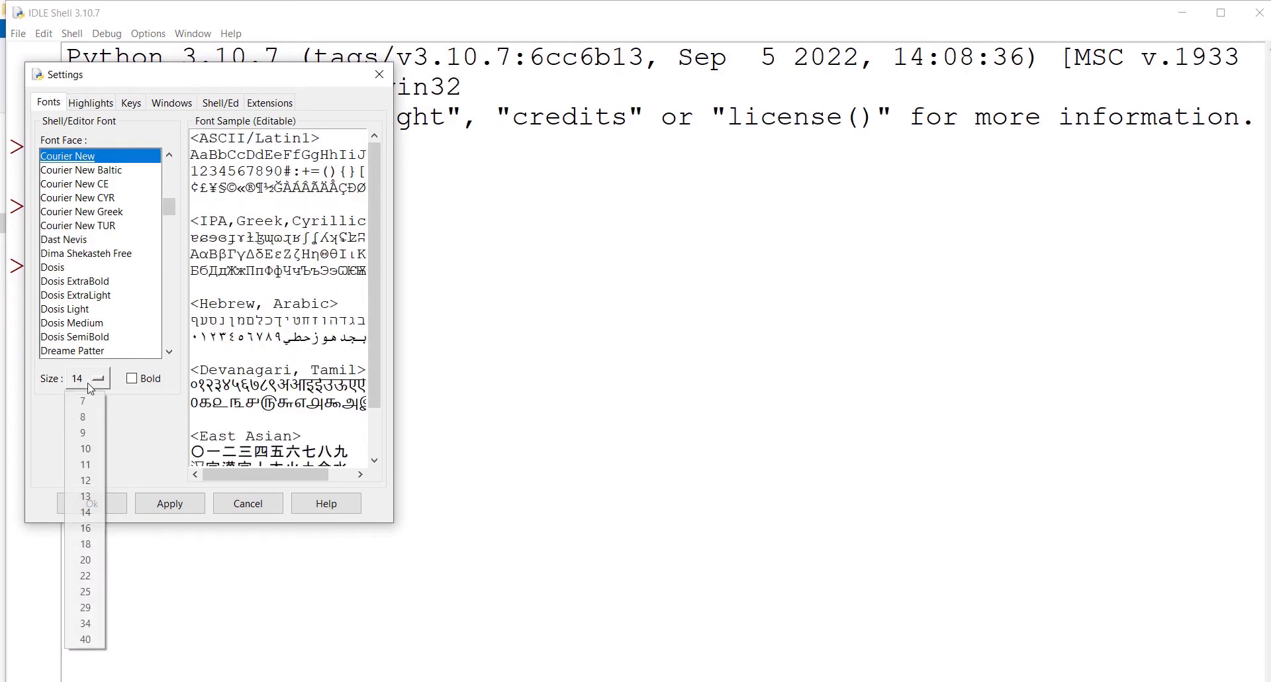
{"action": "left_click", "coordinate": [85, 448]}
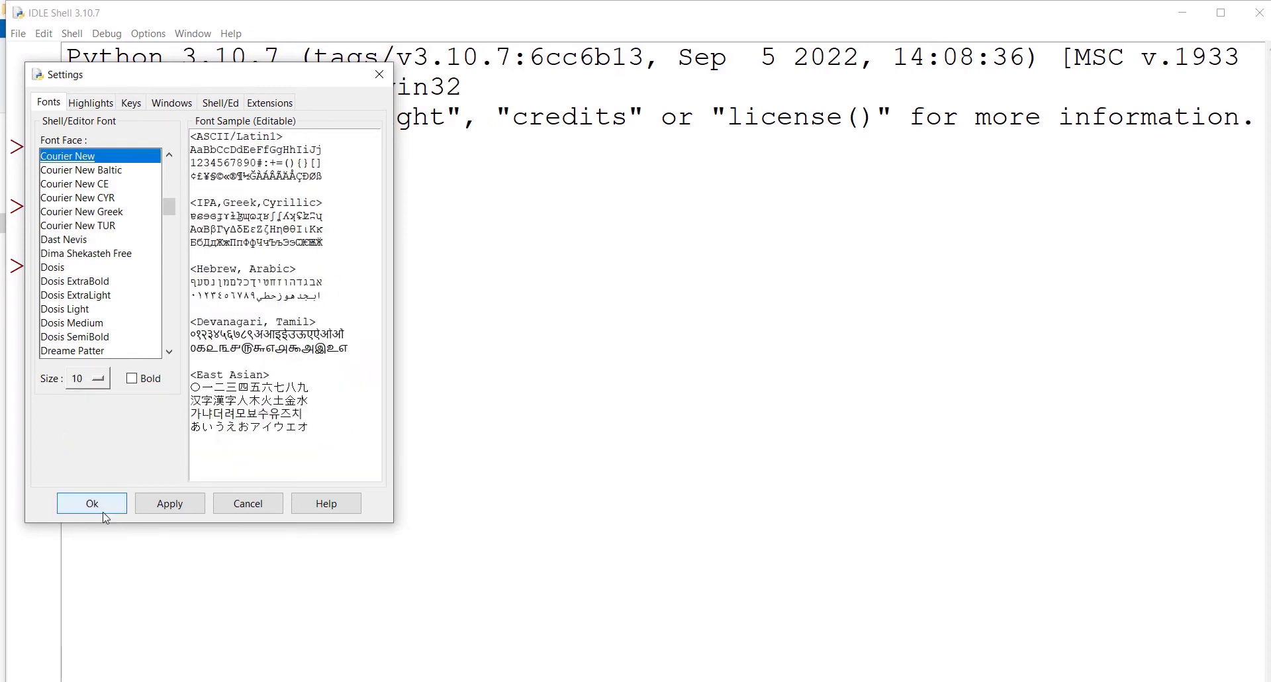
{"action": "left_click", "coordinate": [104, 509]}
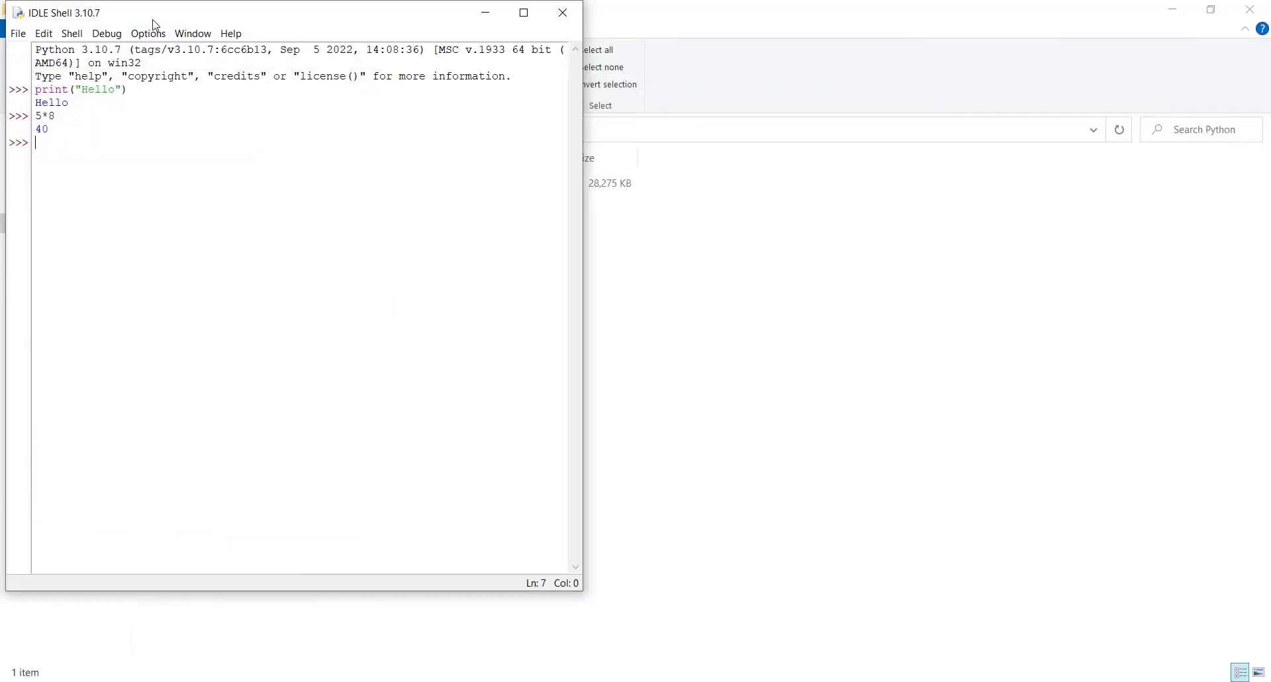
{"action": "left_click_drag", "start_coordinate": [220, 19], "coordinate": [851, 32]}
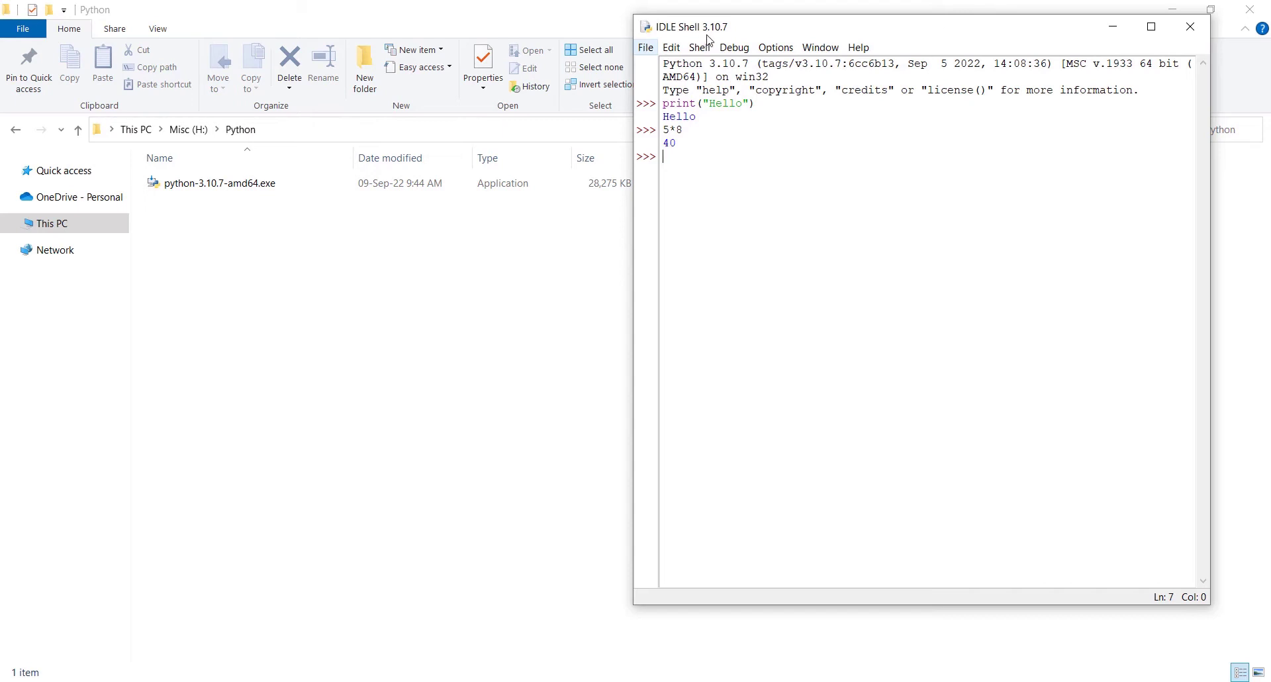
Write a new script that appends five random.randint(1,6) values to list x and prints it
{"action": "left_click", "coordinate": [646, 48]}
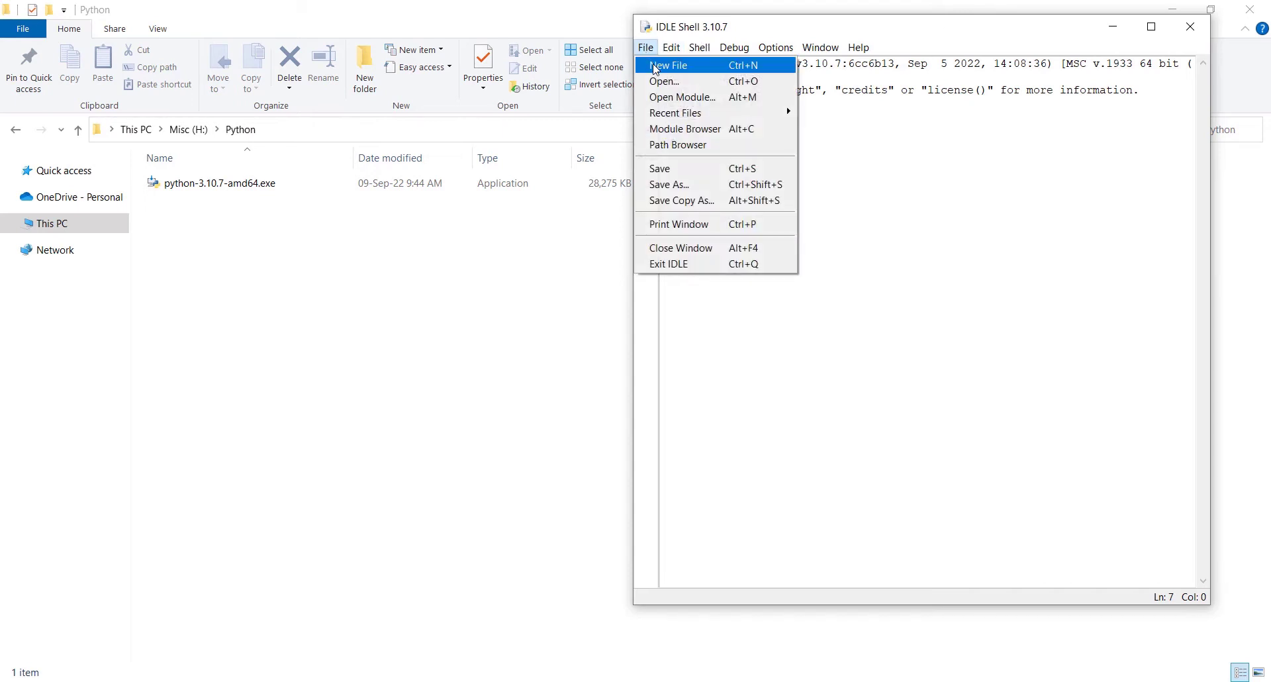
{"action": "left_click", "coordinate": [655, 69]}
{"action": "left_click_drag", "start_coordinate": [360, 45], "coordinate": [390, 35]}
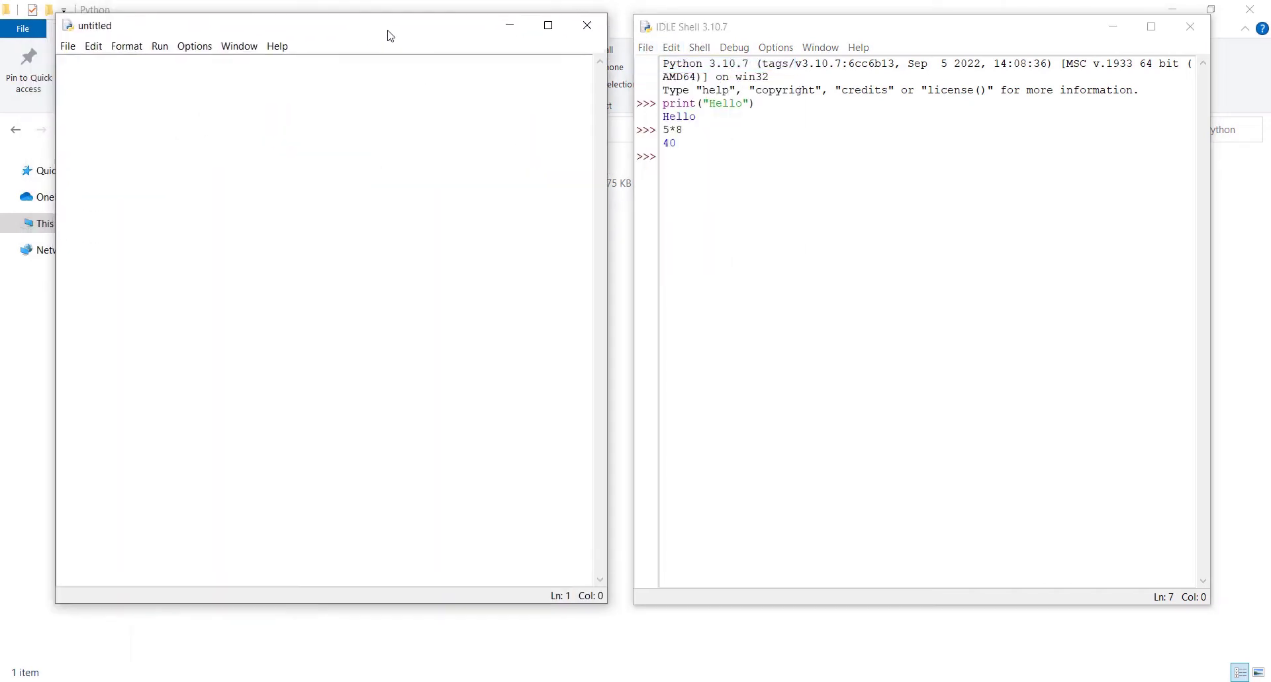
{"action": "type", "text": "import random"}
{"action": "key", "text": "Return"}
{"action": "type", "text": "x=[]"}
{"action": "key", "text": "Return"}
{"action": "type", "text": "for i in range(5):"}
{"action": "key", "text": "Return"}
{"action": "type", "text": "x.append(rando"}
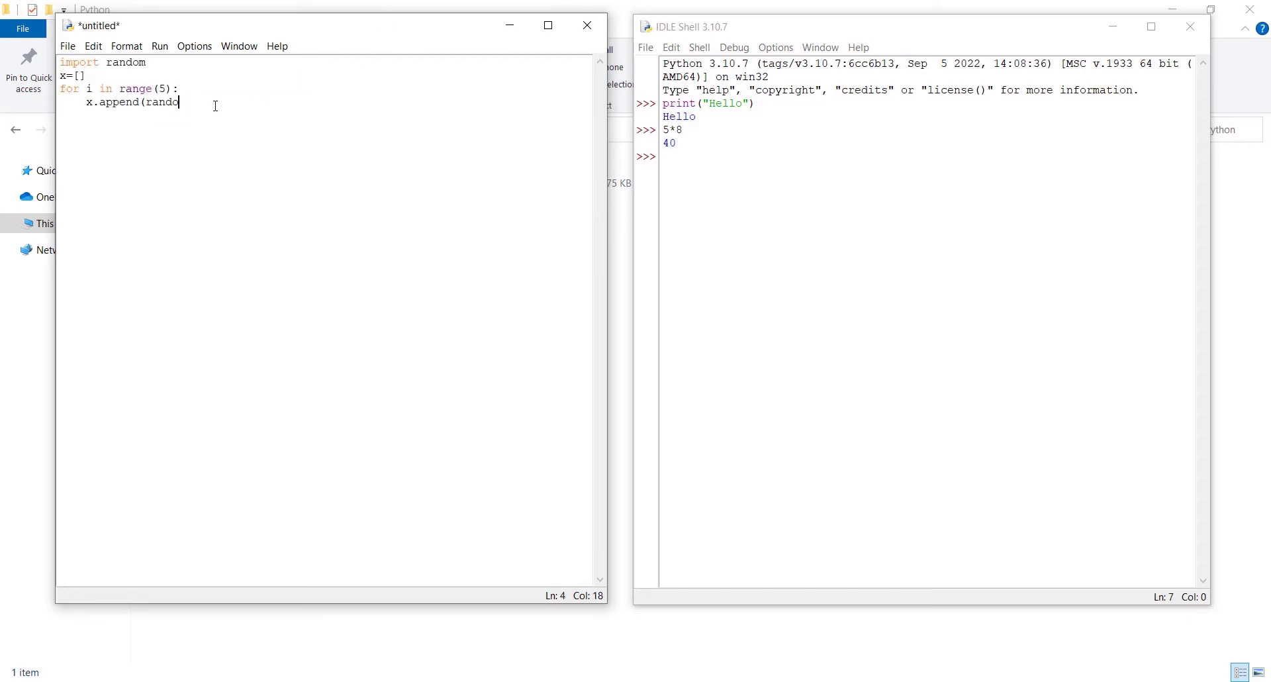
{"action": "type", "text": "m.randint(1,6))"}
{"action": "key", "text": "Return"}
{"action": "key", "text": "BackSpace"}
{"action": "type", "text": "print(x)"}
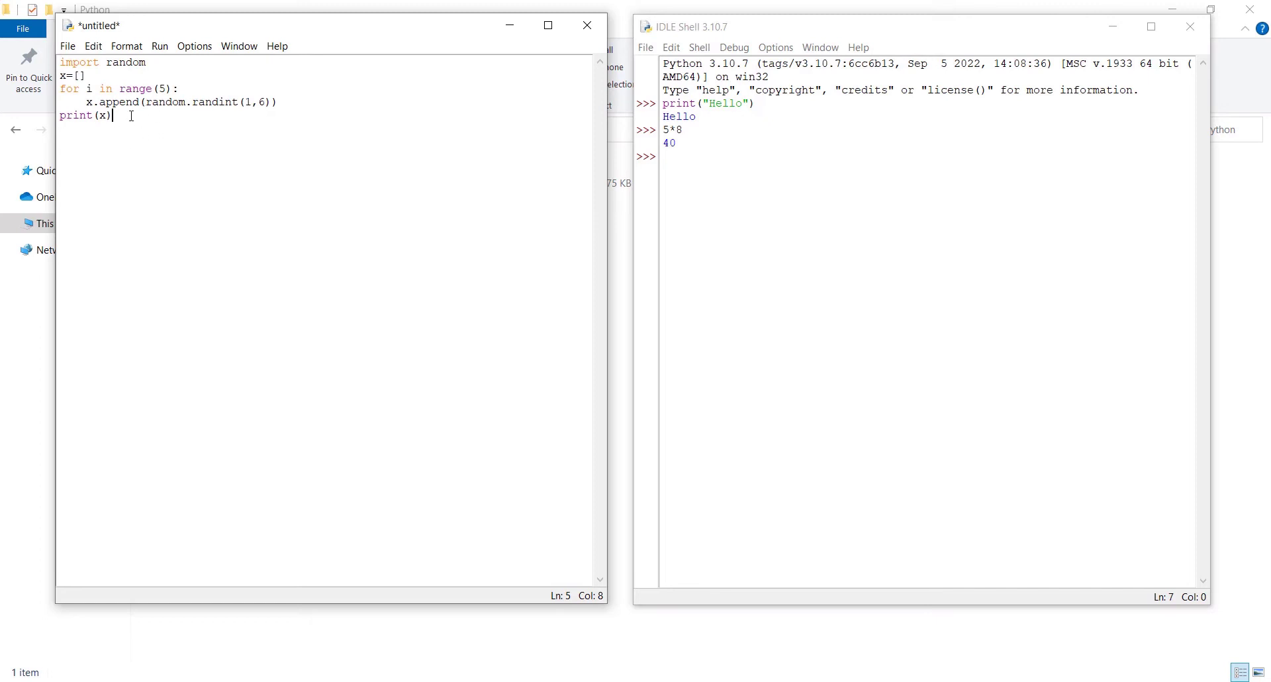
Save the script as Code01.py in H:/temp
{"action": "left_click", "coordinate": [68, 46]}
{"action": "left_click", "coordinate": [106, 172]}
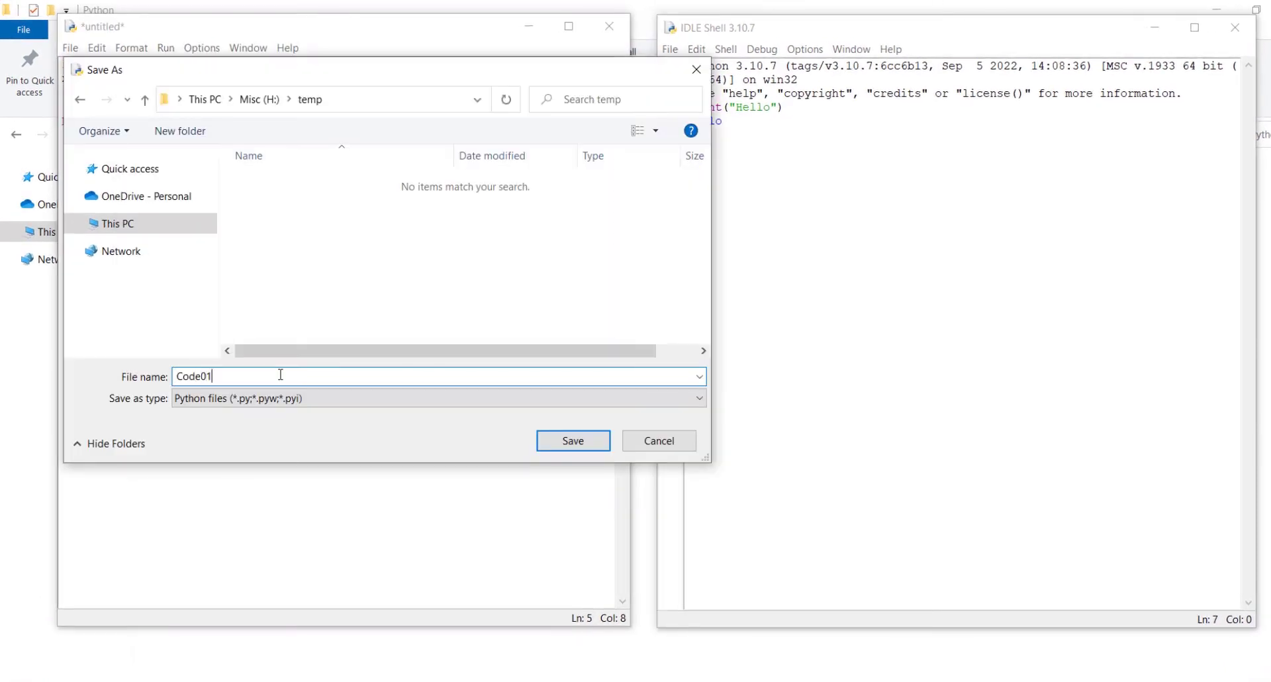
{"action": "left_click", "coordinate": [590, 438]}
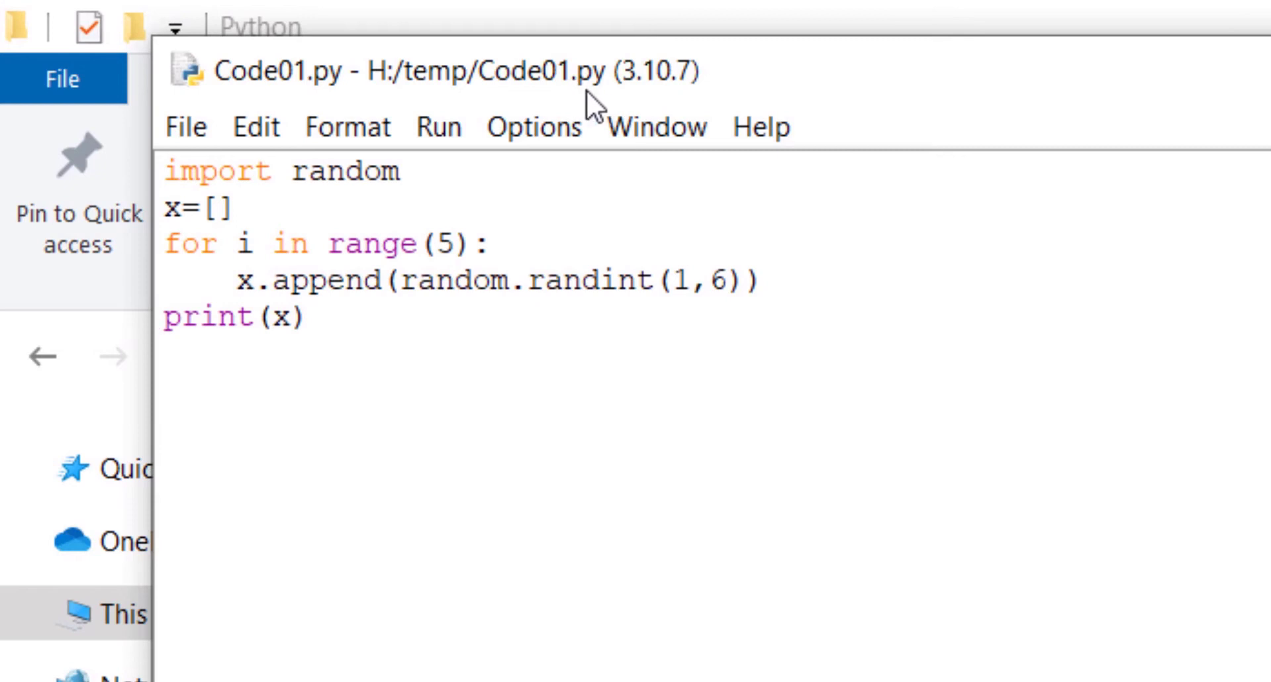
Run Code01.py, printing [1, 6, 4, 2, 5], then close the editor and shell windows
{"action": "left_click", "coordinate": [436, 127]}
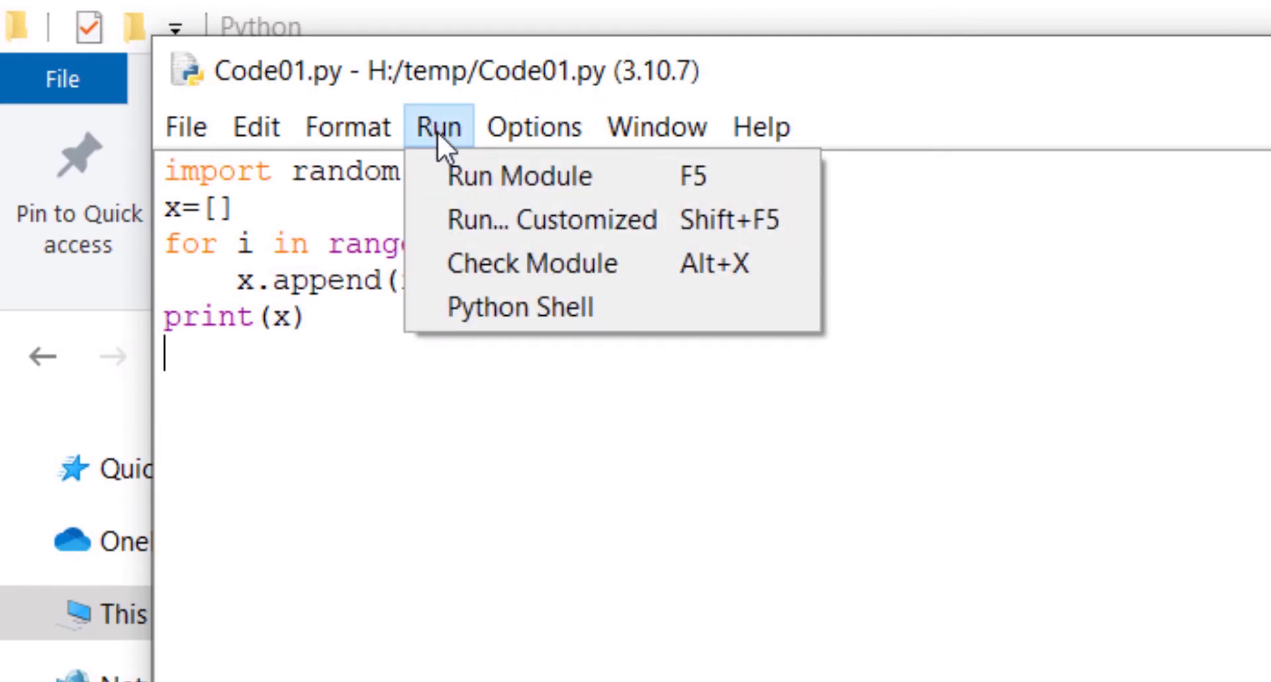
{"action": "left_click", "coordinate": [486, 177]}
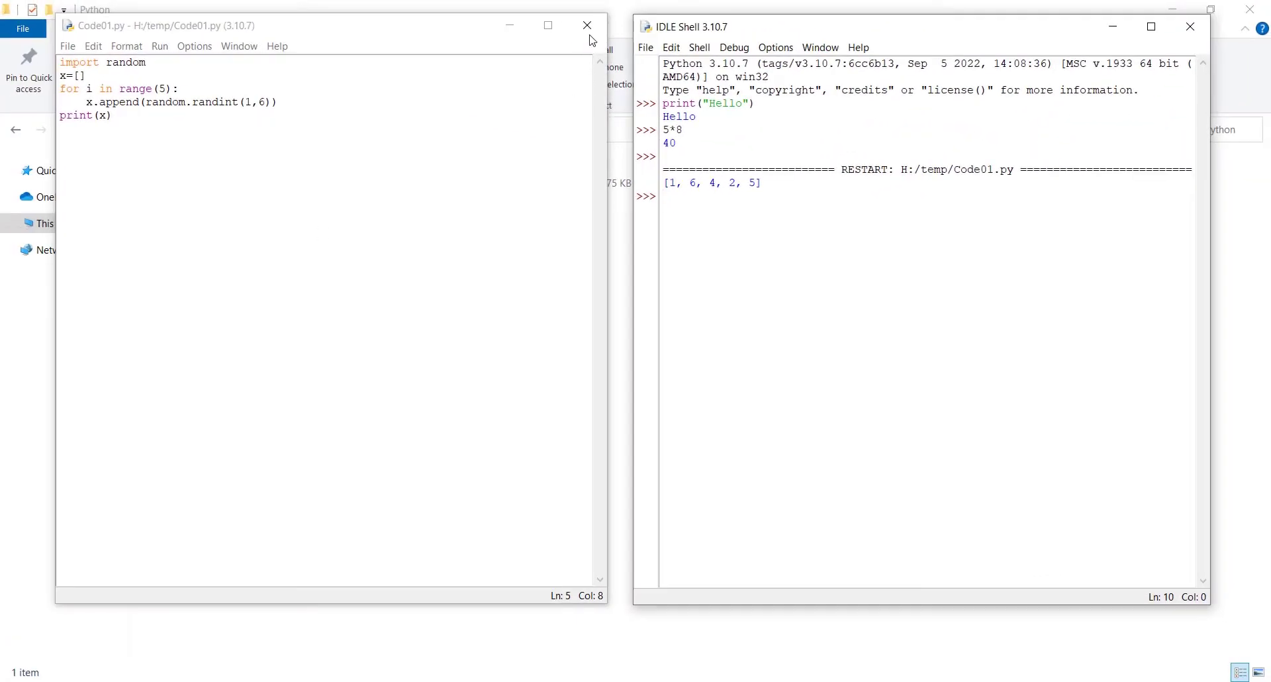
{"action": "left_click", "coordinate": [587, 25]}
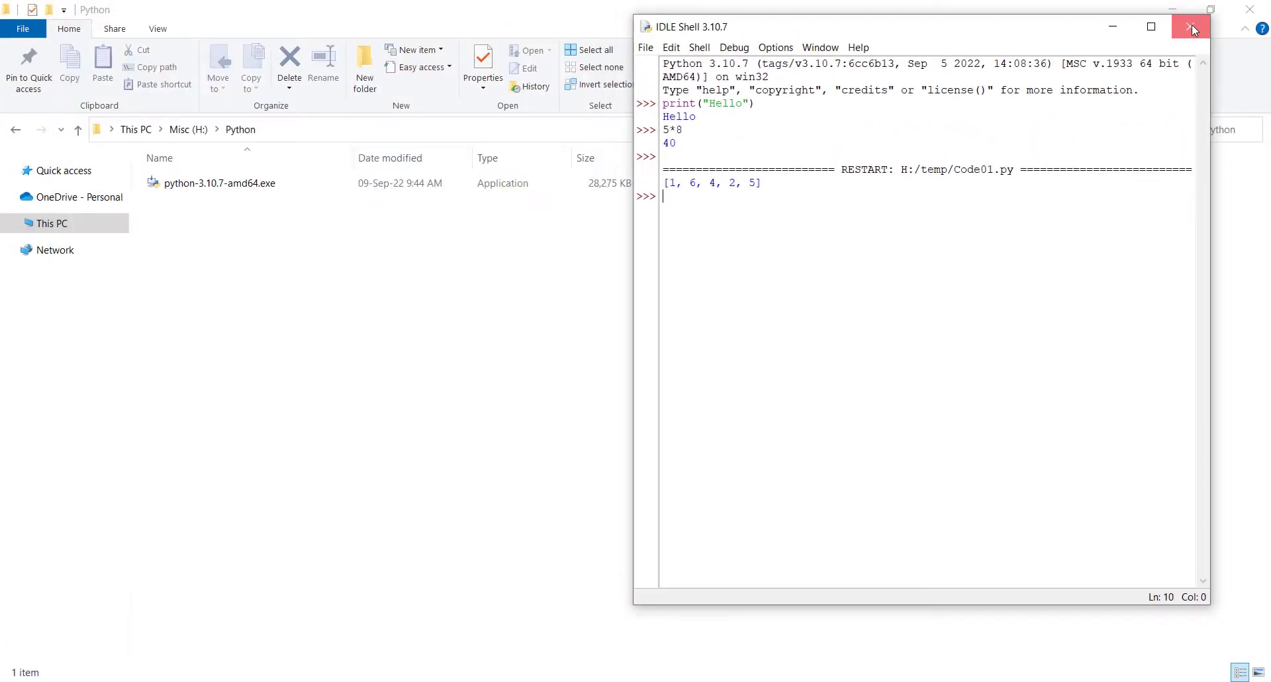
{"action": "left_click", "coordinate": [1190, 27]}
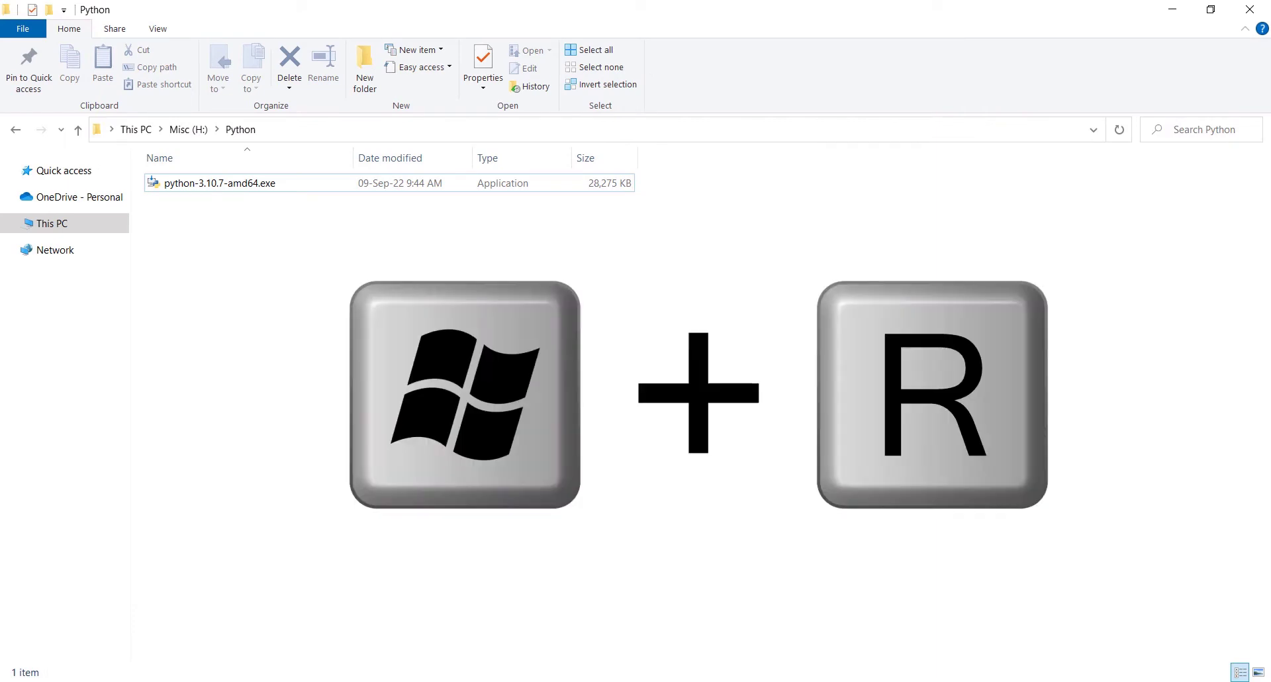
Open Command Prompt via Run (cmd) and confirm the Python version is 3.10.7
{"action": "key", "text": "super+r"}
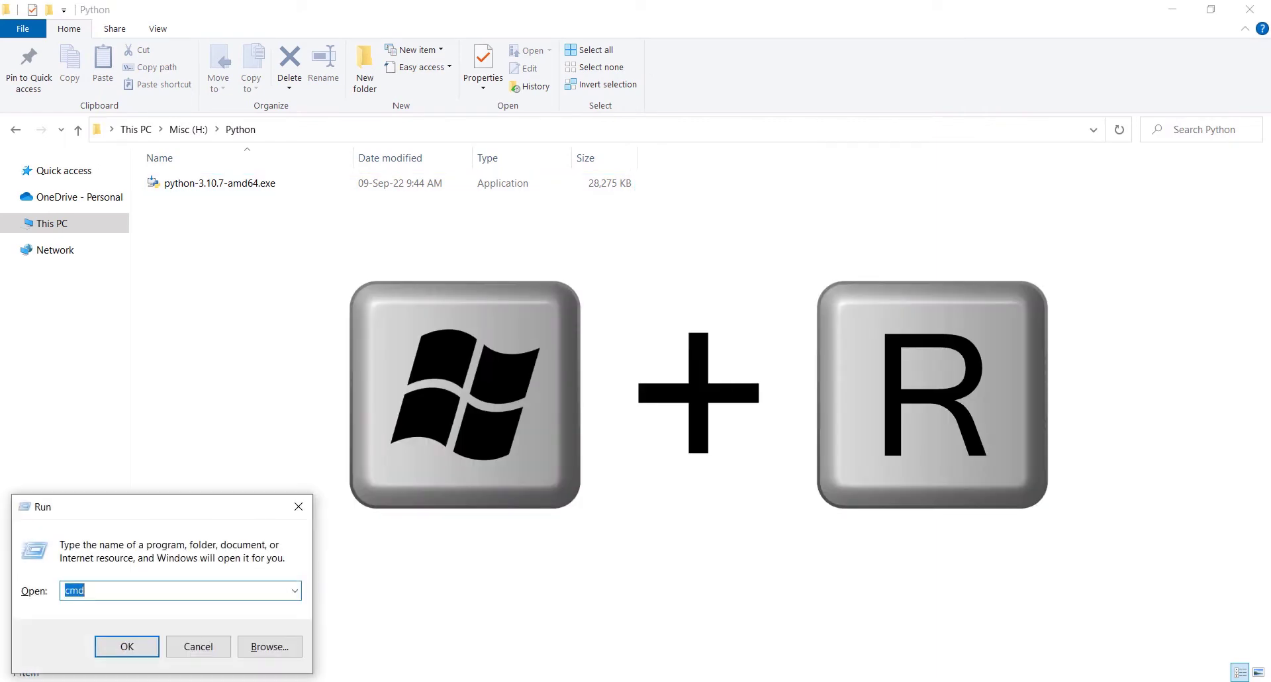
{"action": "type", "text": "cmd"}
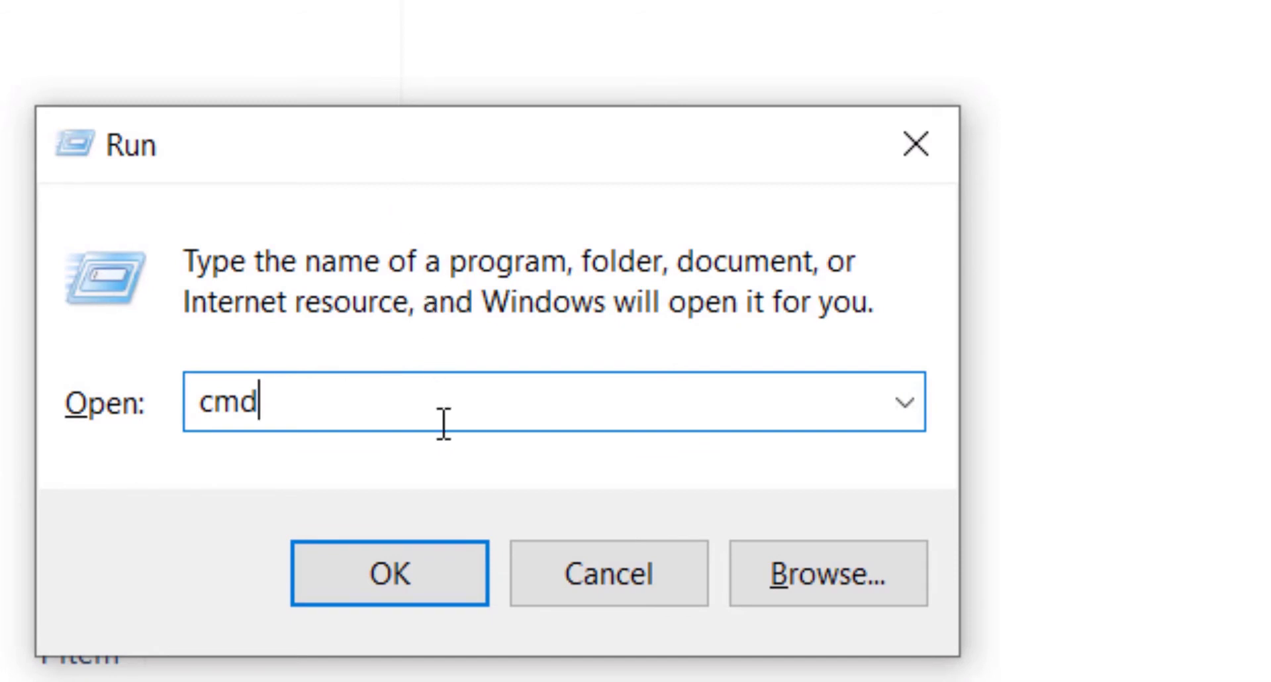
{"action": "left_click", "coordinate": [382, 576]}
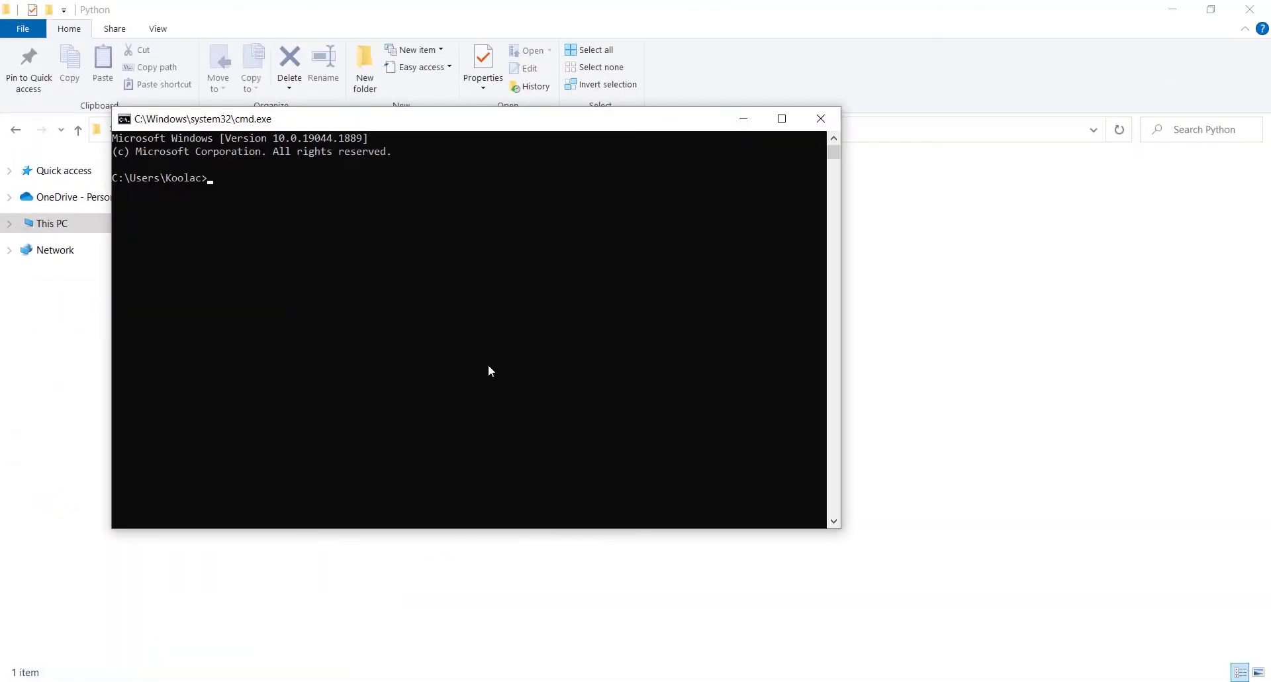
{"action": "left_click", "coordinate": [270, 222]}
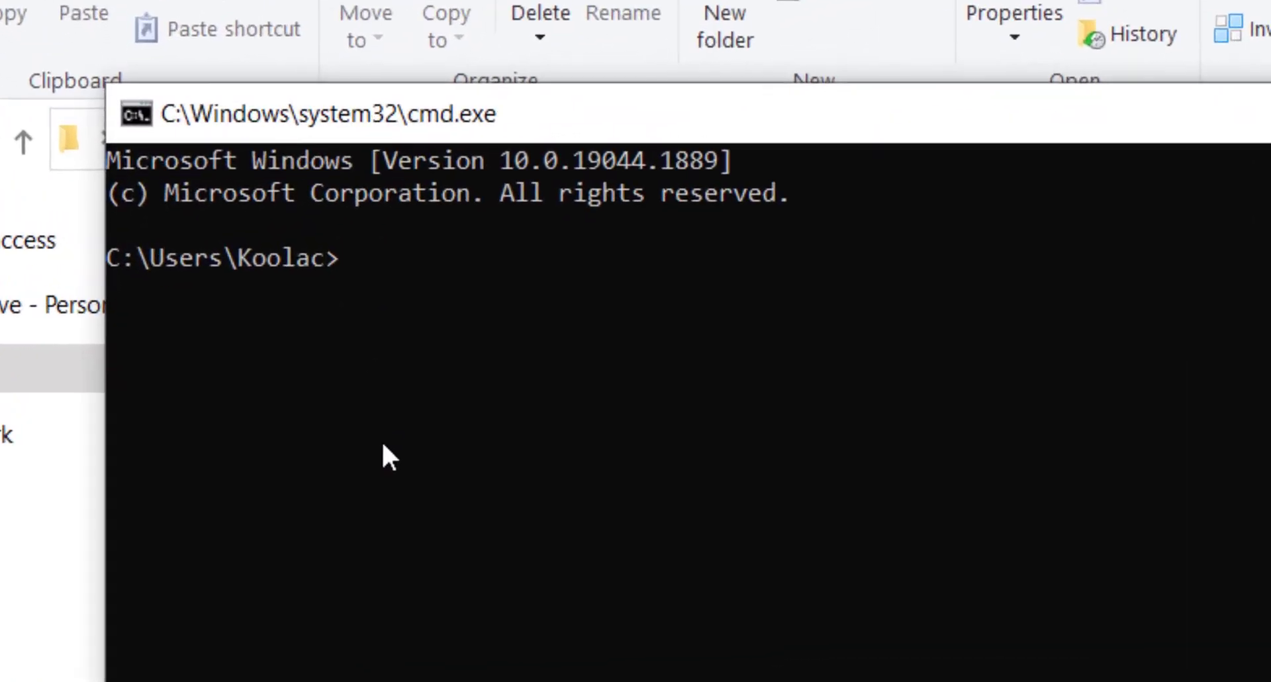
{"action": "type", "text": "python "}
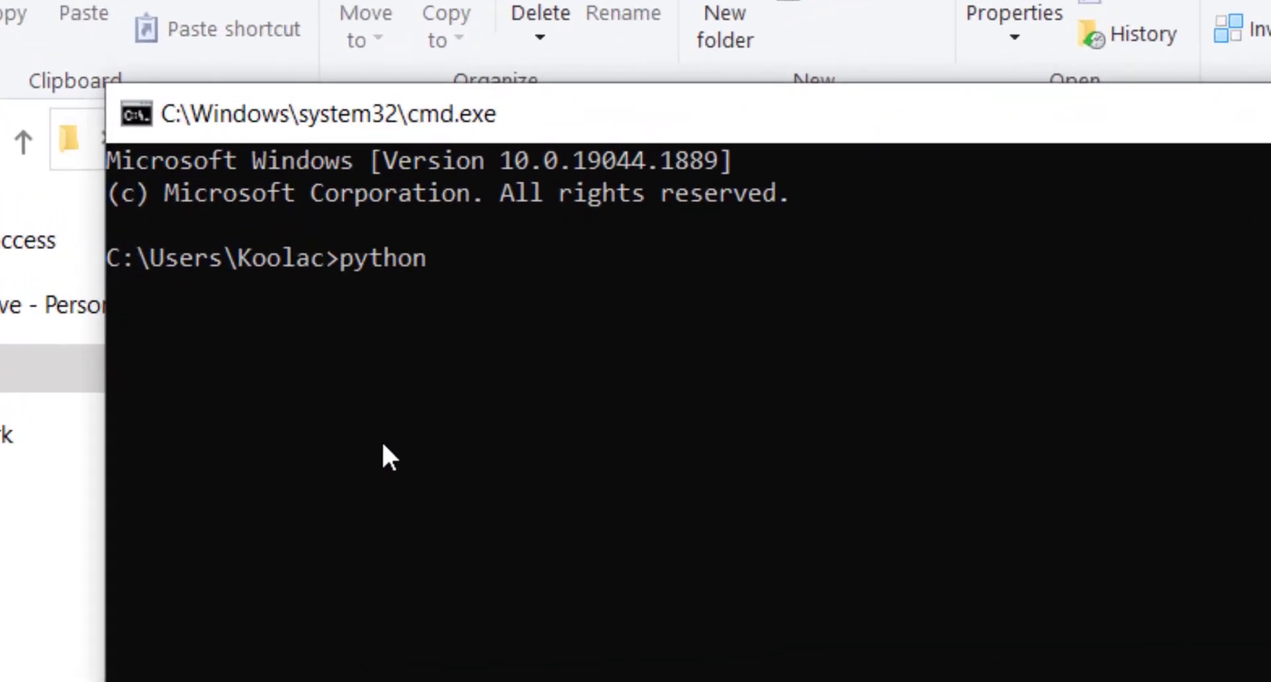
{"action": "type", "text": "--version"}
{"action": "key", "text": "Return"}
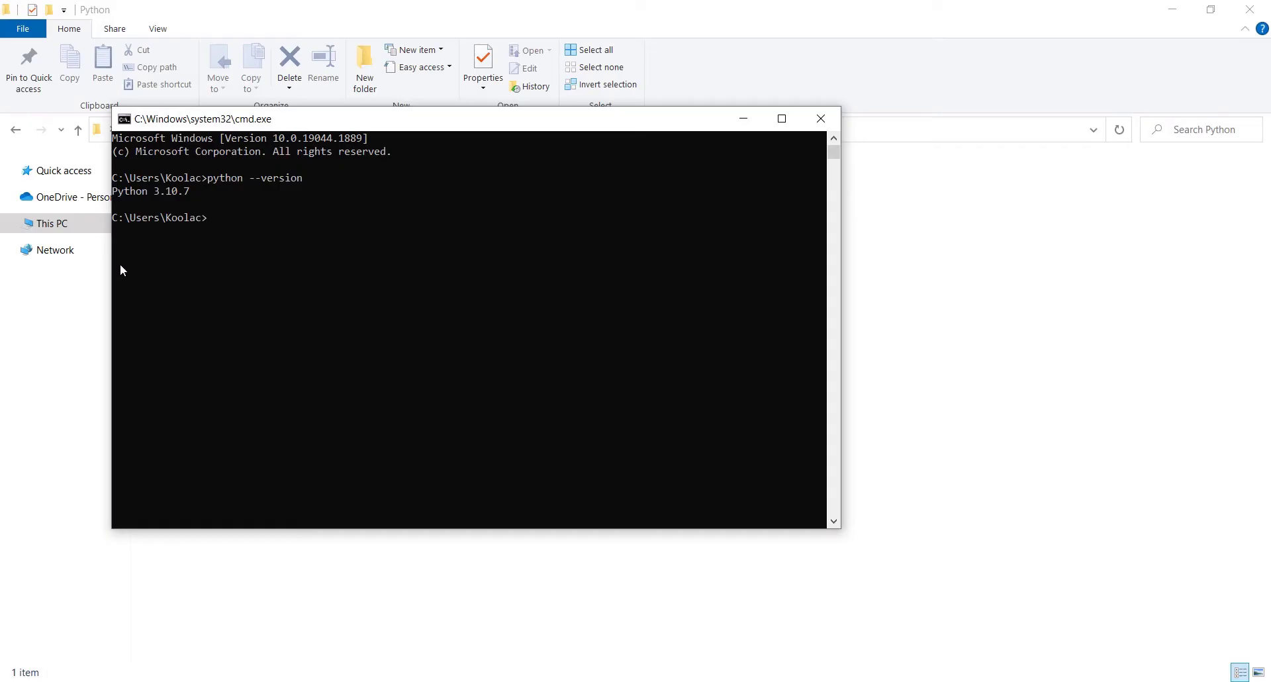
Start the Python interpreter and evaluate print(5*8) and 5+9, getting 40 and 14
{"action": "type", "text": "pyth"}
{"action": "type", "text": "on"}
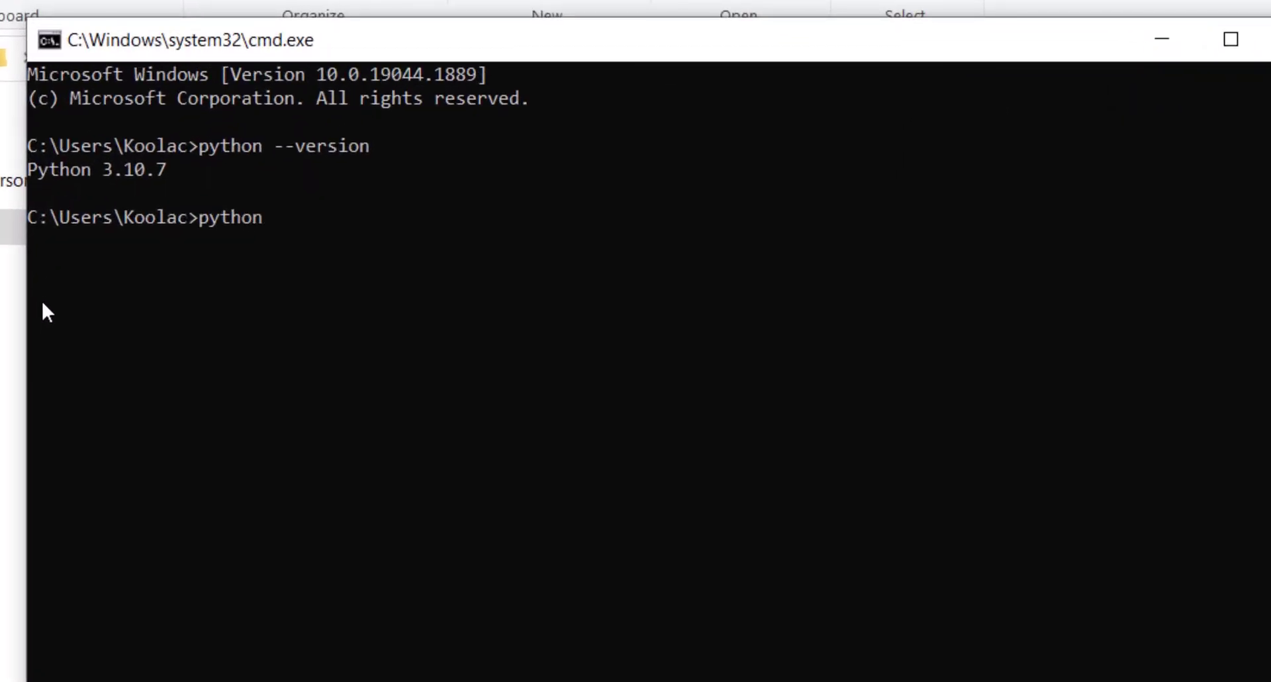
{"action": "key", "text": "Return"}
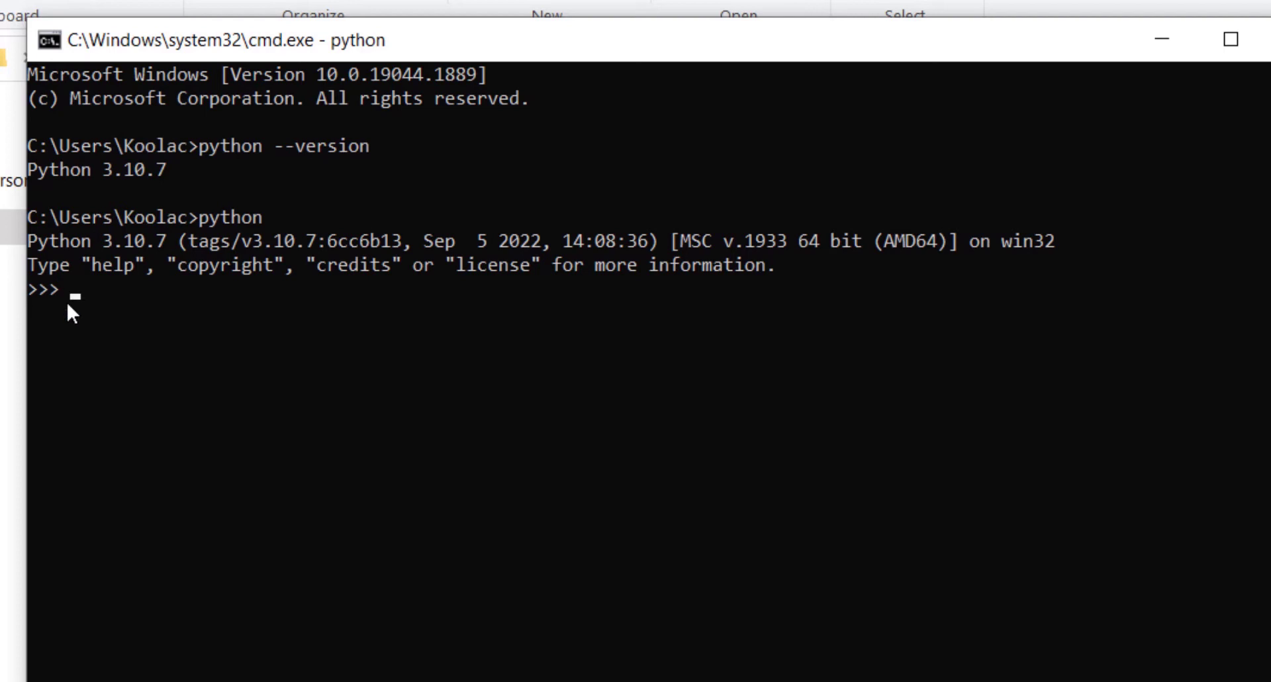
{"action": "type", "text": "print(5*8"}
{"action": "type", "text": ")"}
{"action": "key", "text": "BackSpace"}
{"action": "type", "text": "5*8)"}
{"action": "key", "text": "Return"}
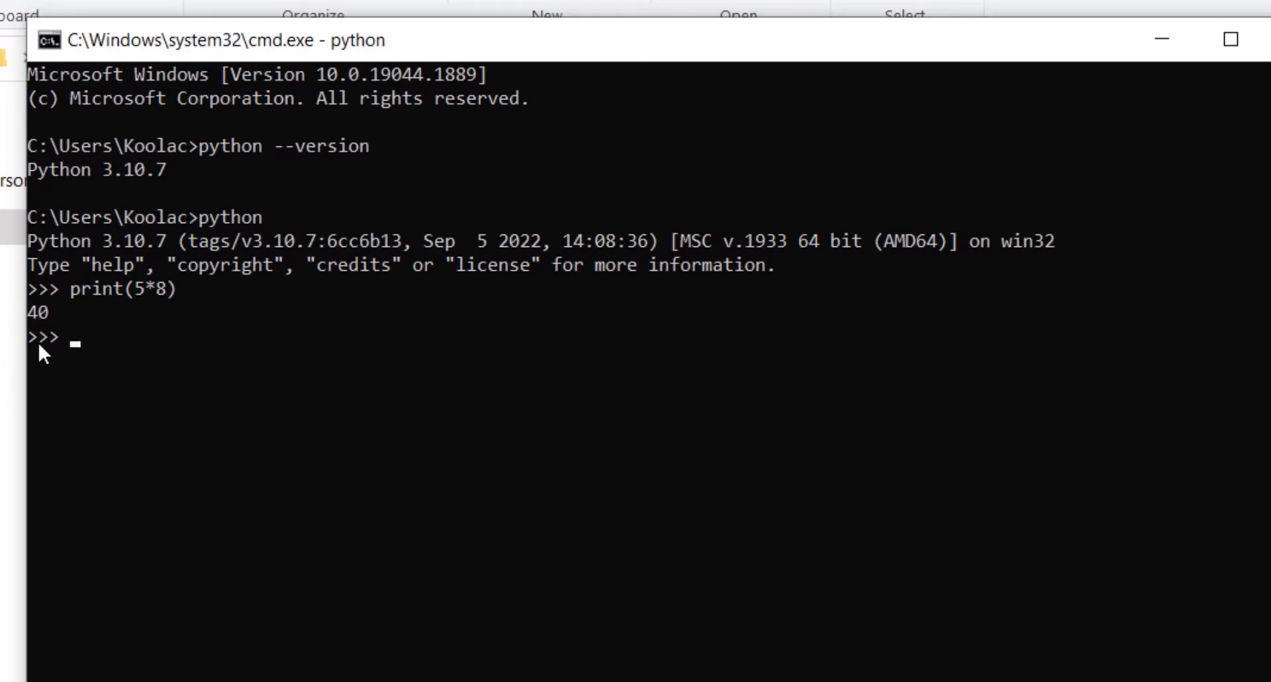
{"action": "type", "text": "5+9"}
{"action": "key", "text": "Return"}
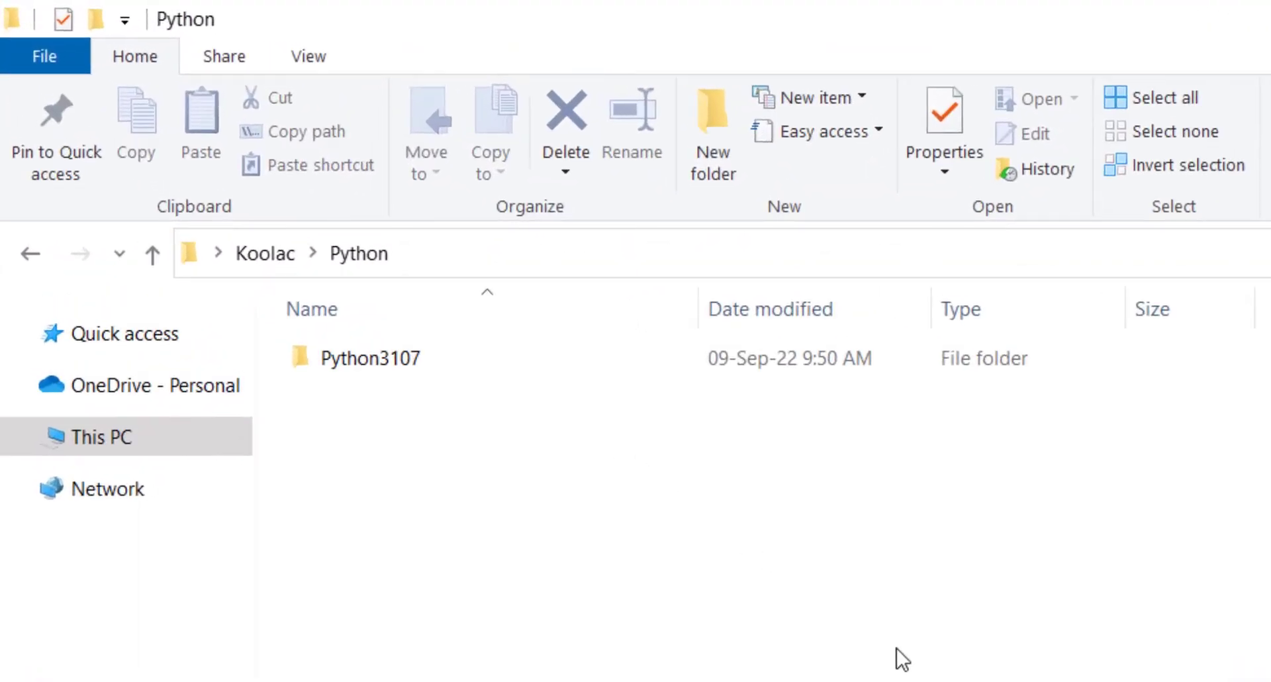
Go to the Python3107 install folder by its pasted path and select python.exe
{"action": "left_click", "coordinate": [536, 253]}
{"action": "type", "text": "C:\\Users\\Koolac\\Python\\Python3107"}
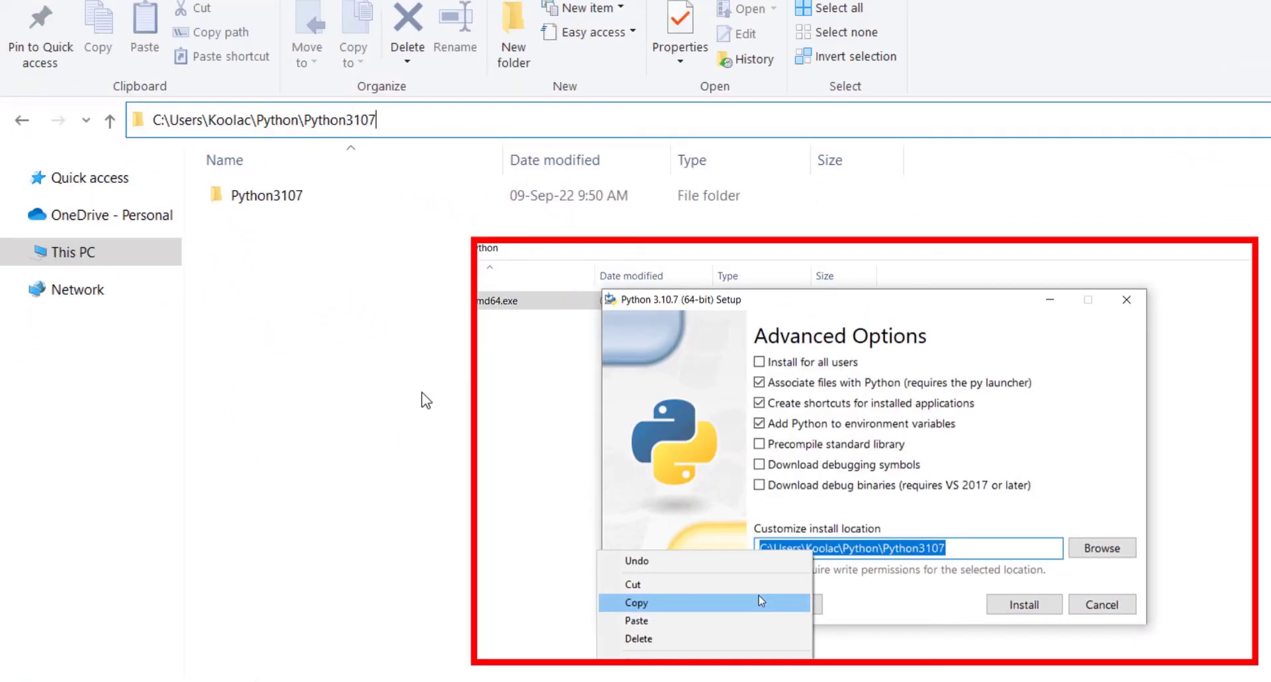
{"action": "key", "text": "Return"}
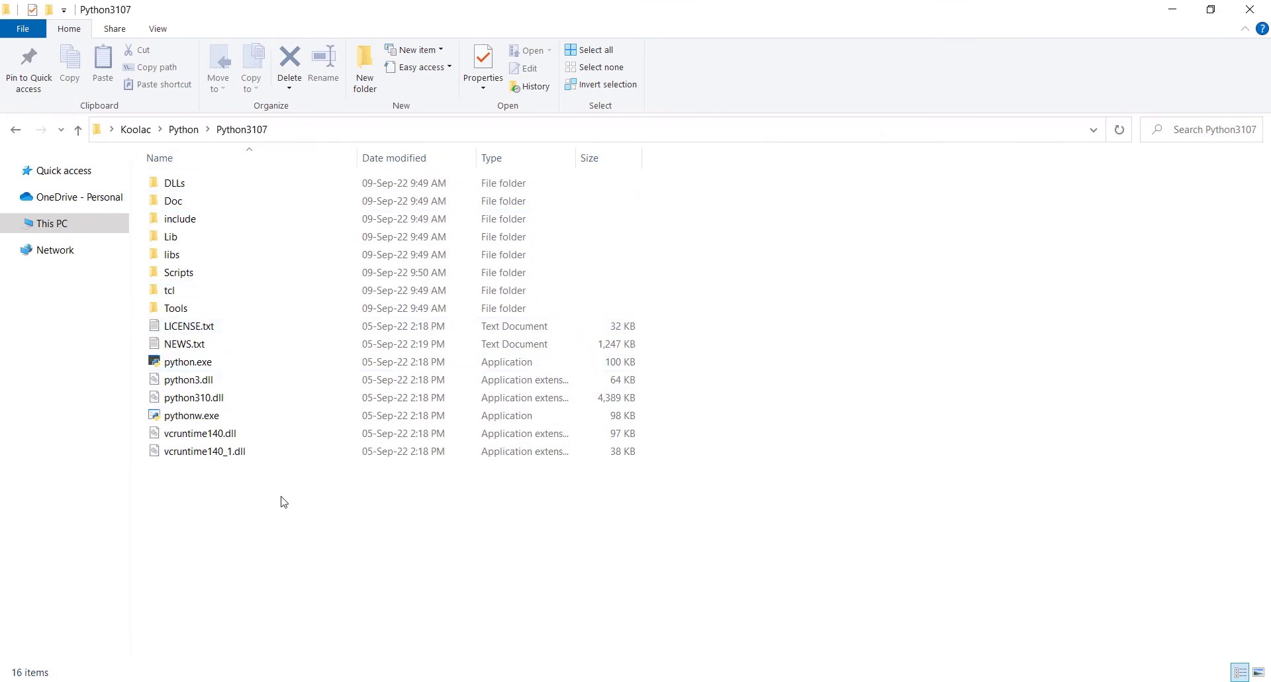
{"action": "left_click", "coordinate": [196, 367]}
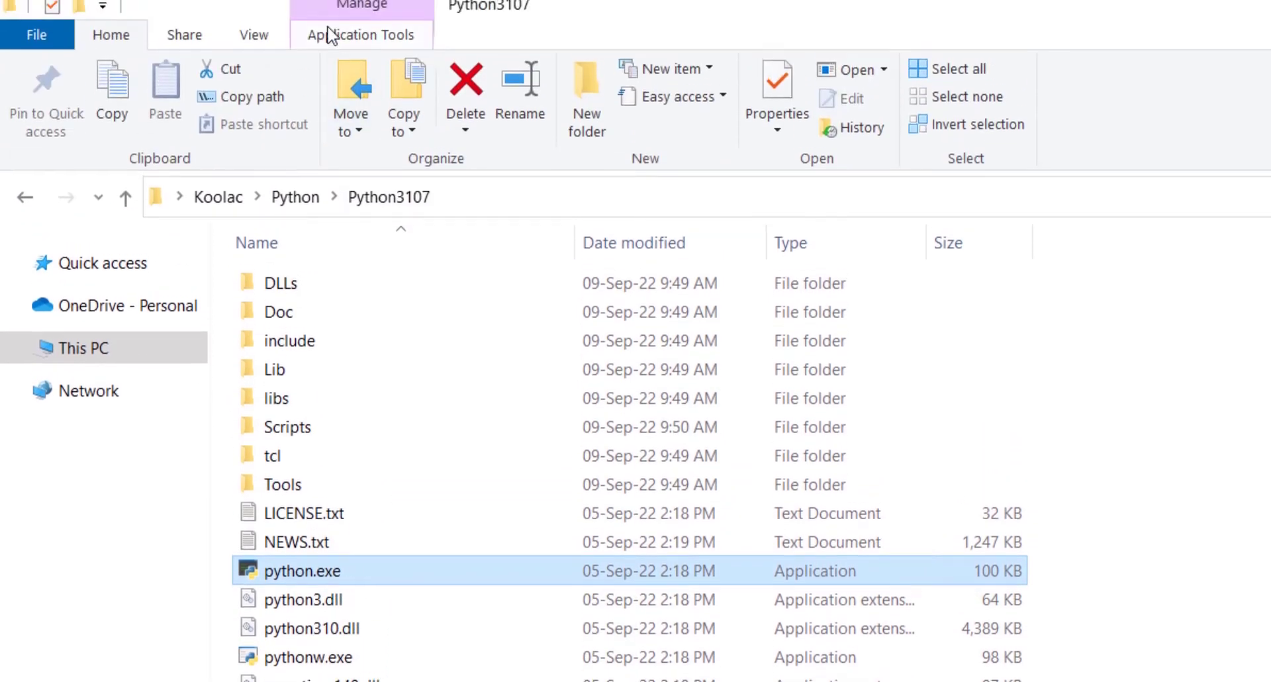
Toggle the File name extensions view option off and back on
{"action": "left_click", "coordinate": [254, 35]}
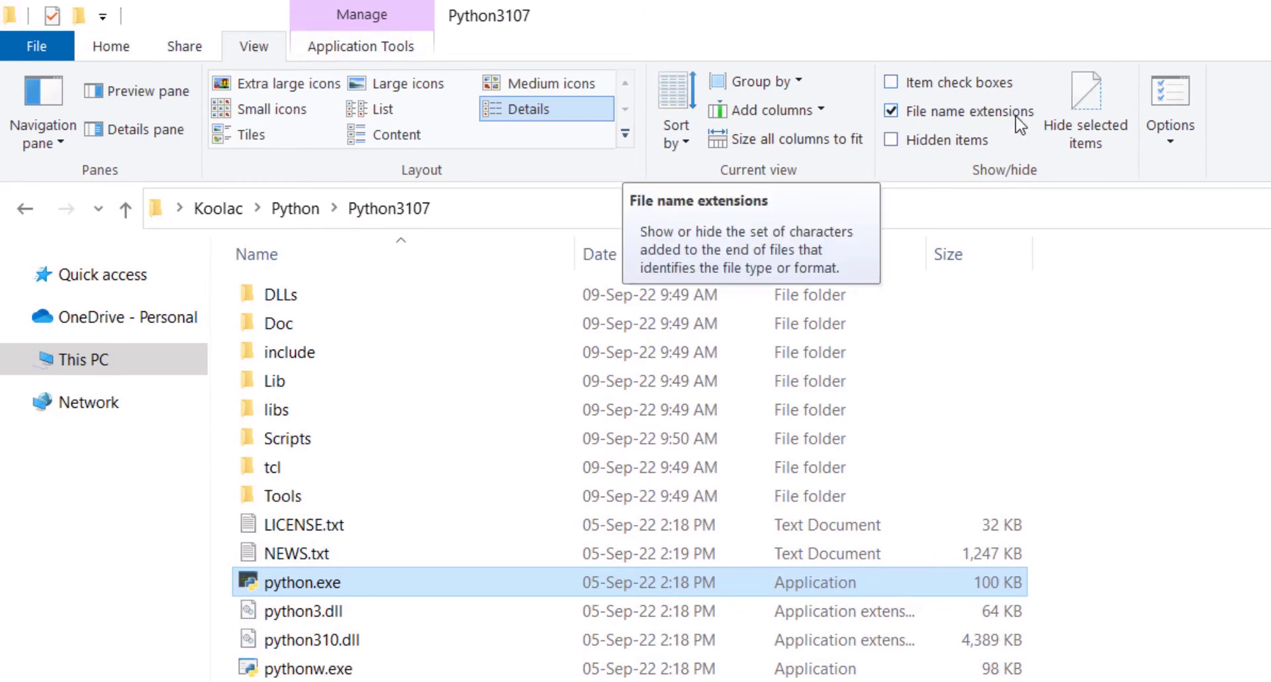
{"action": "left_click", "coordinate": [911, 118]}
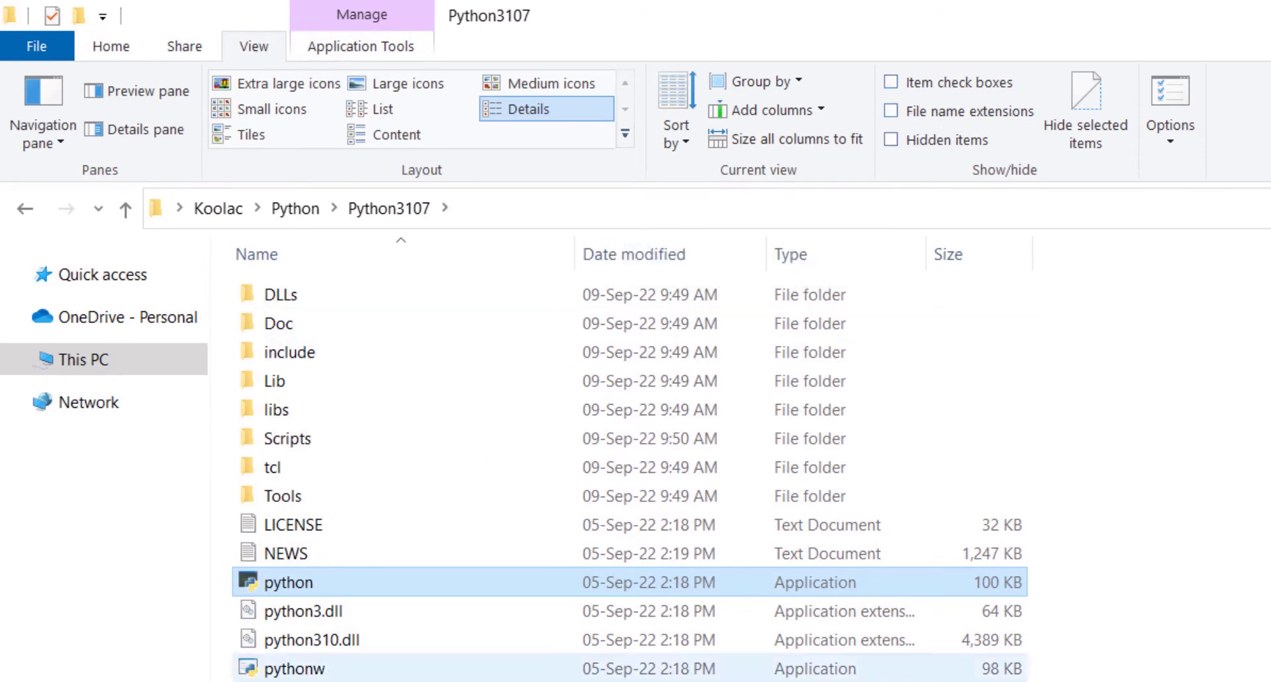
{"action": "left_click", "coordinate": [931, 112]}
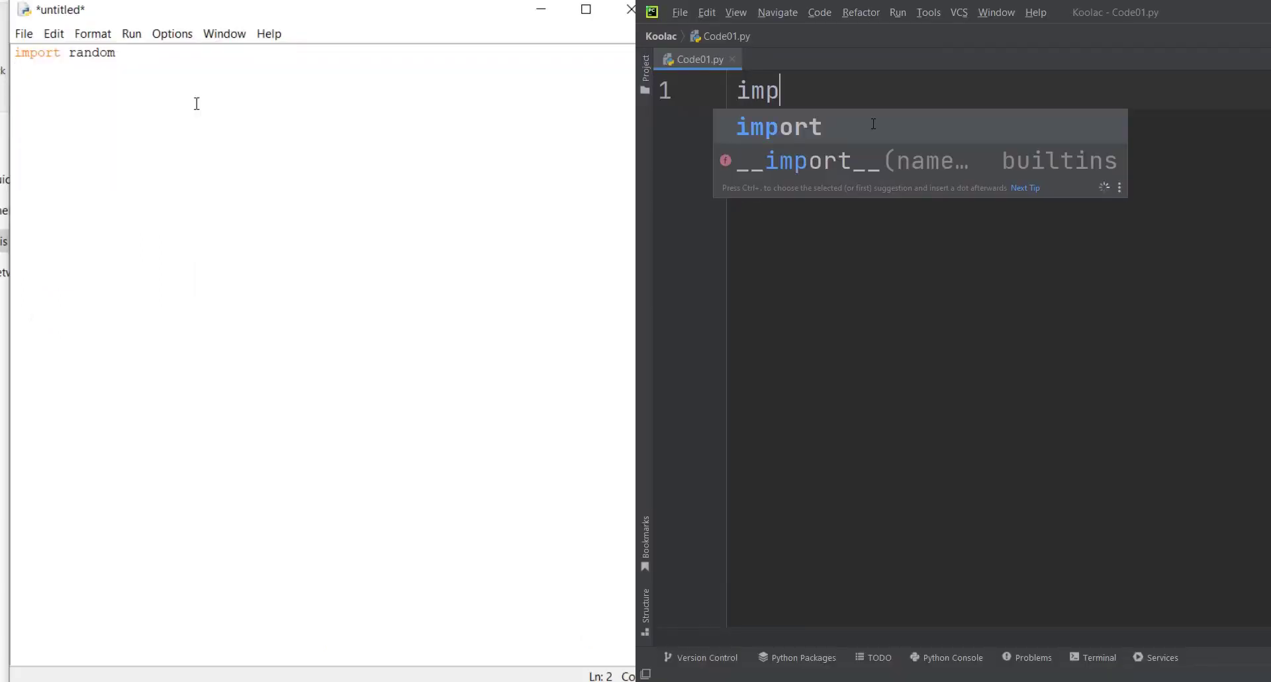
Write 'import random', 'x=[]' and 'for i in range(5):' in the IDLE script
{"action": "type", "text": "ort random x=[]"}
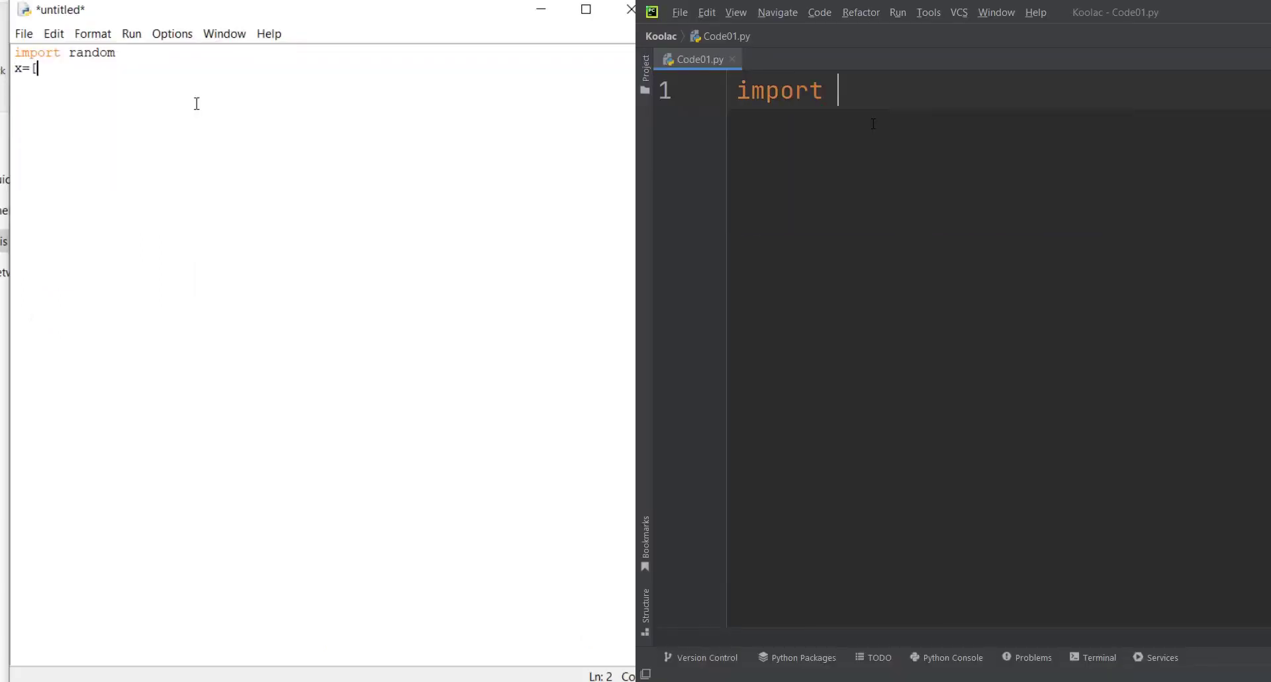
{"action": "key", "text": "Return"}
{"action": "key", "text": "Return"}
{"action": "type", "text": "x"}
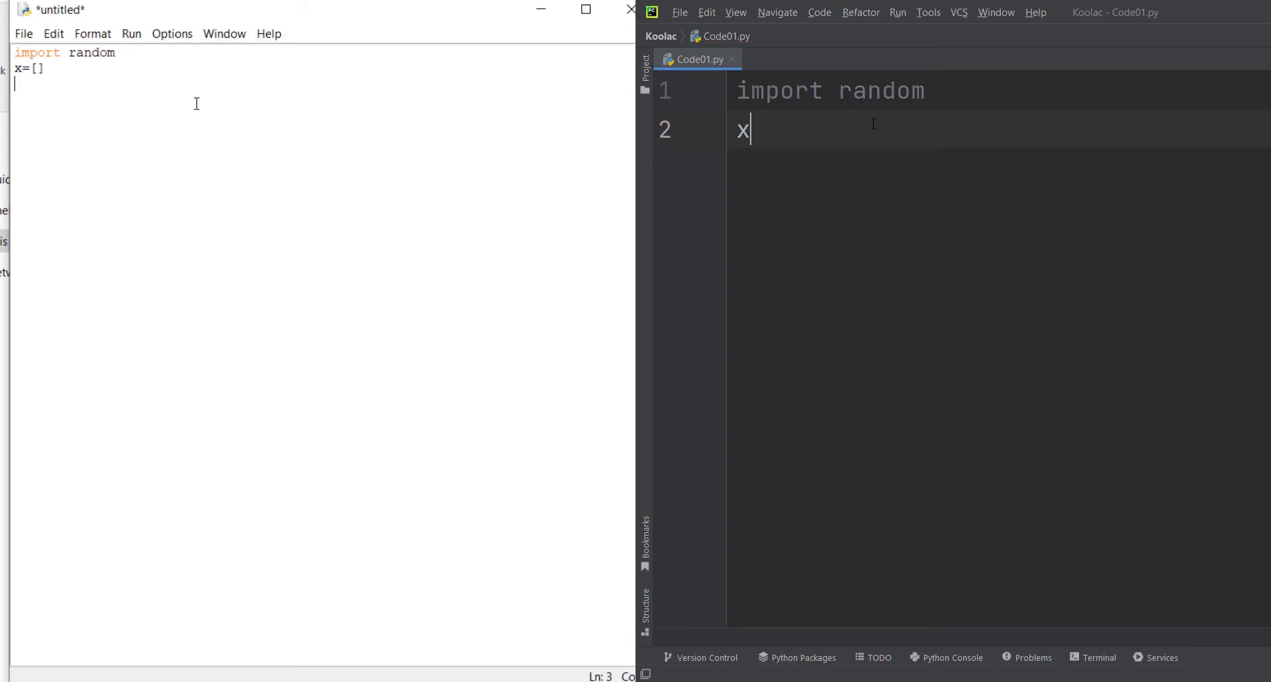
{"action": "type", "text": "=[] for i in r"}
{"action": "key", "text": "Return"}
{"action": "type", "text": "ange"}
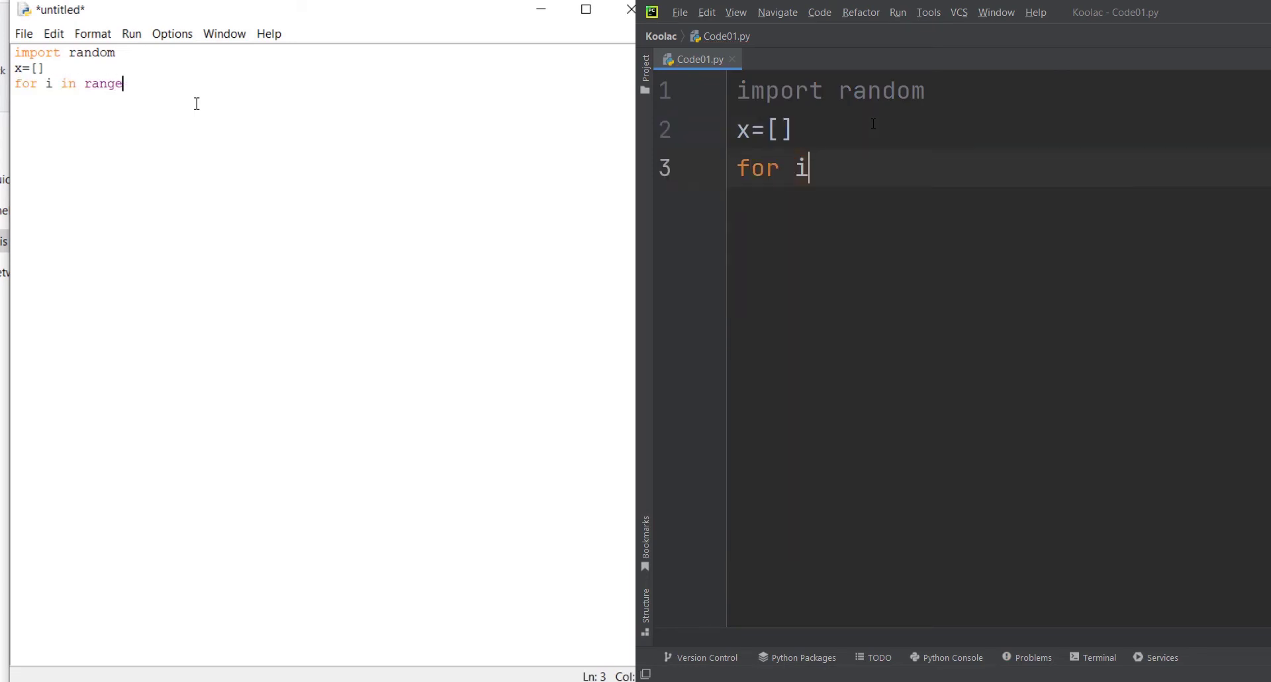
{"action": "type", "text": "for i in range(5):(5):"}
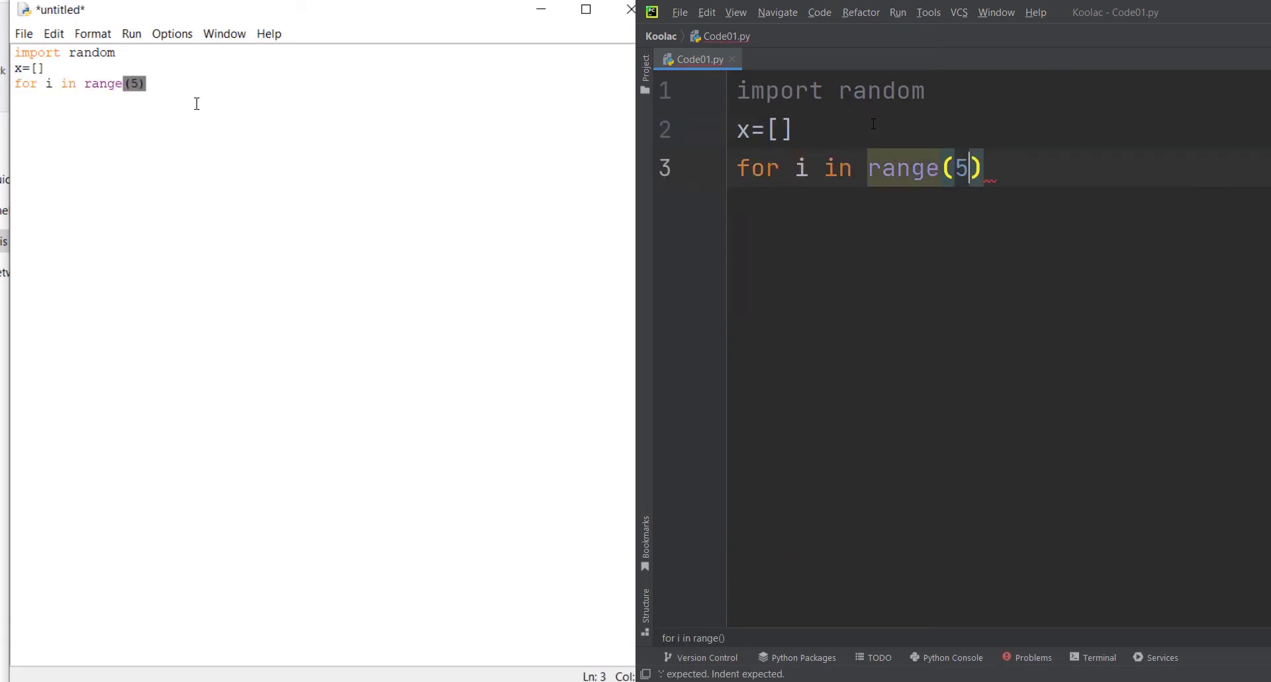
{"action": "key", "text": "Return"}
Add the loop body x.append(random.randint(1,6)) and a print(x) line
{"action": "type", "text": "x."}
{"action": "key", "text": "Return"}
{"action": "type", "text": "append(rx.app"}
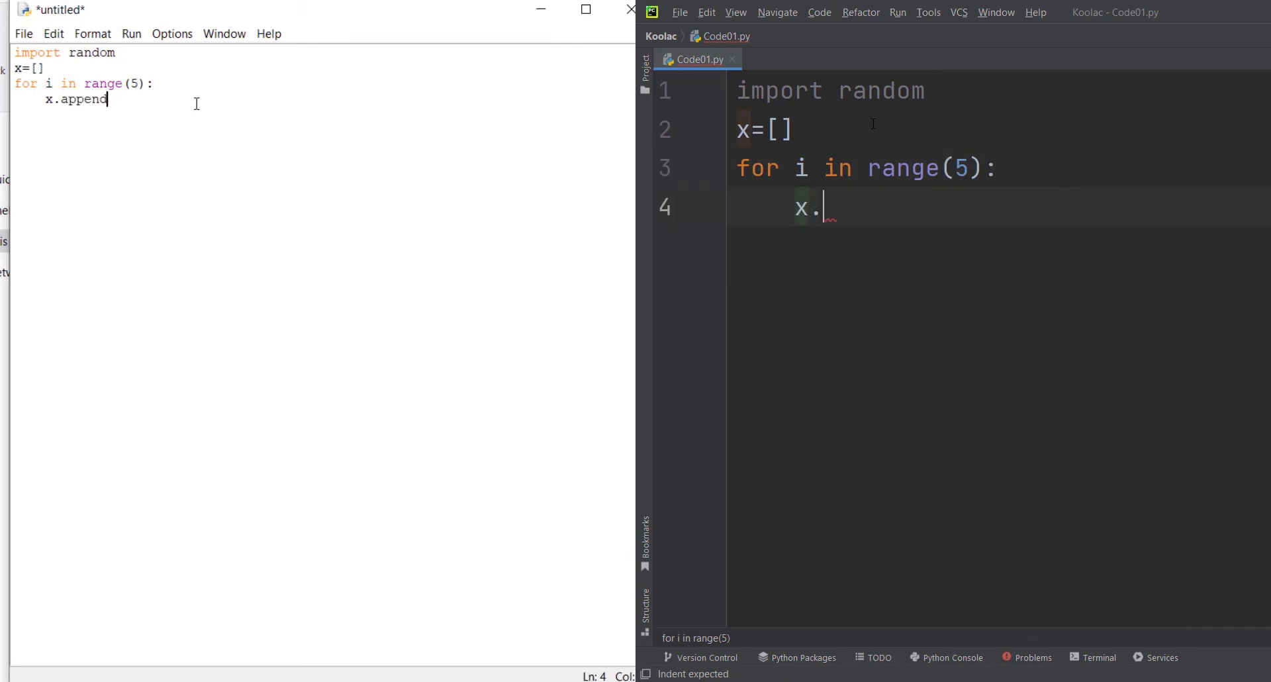
{"action": "key", "text": "Return"}
{"action": "type", "text": "andom.raran"}
{"action": "key", "text": "Return"}
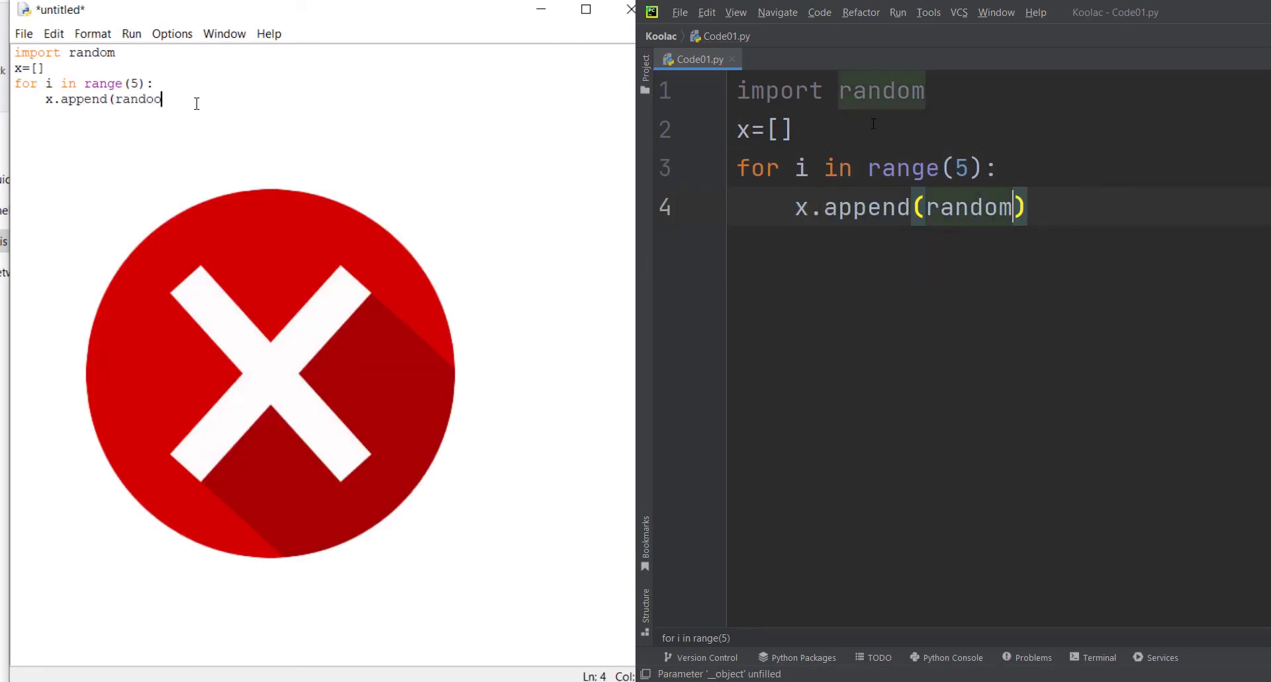
{"action": "type", "text": ".ran"}
{"action": "key", "text": "Down"}
{"action": "key", "text": "Return"}
{"action": "type", "text": "ndint(1,6))"}
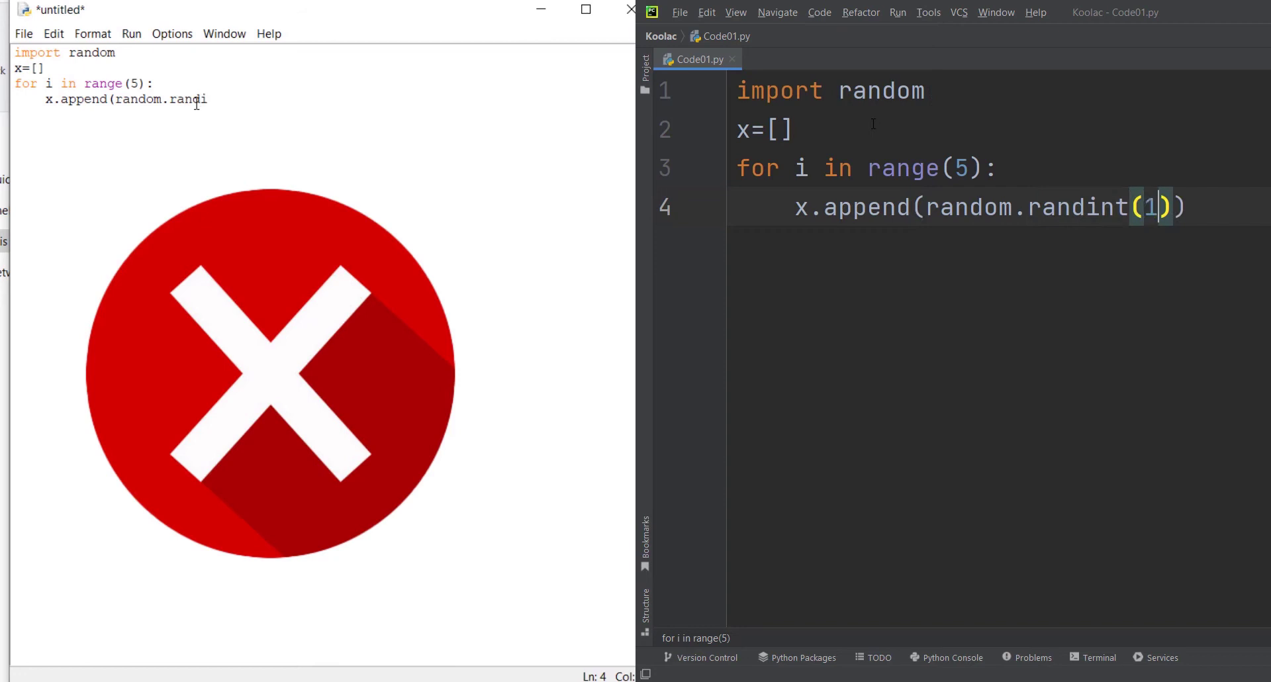
{"action": "key", "text": "Return"}
{"action": "type", "text": "pri"}
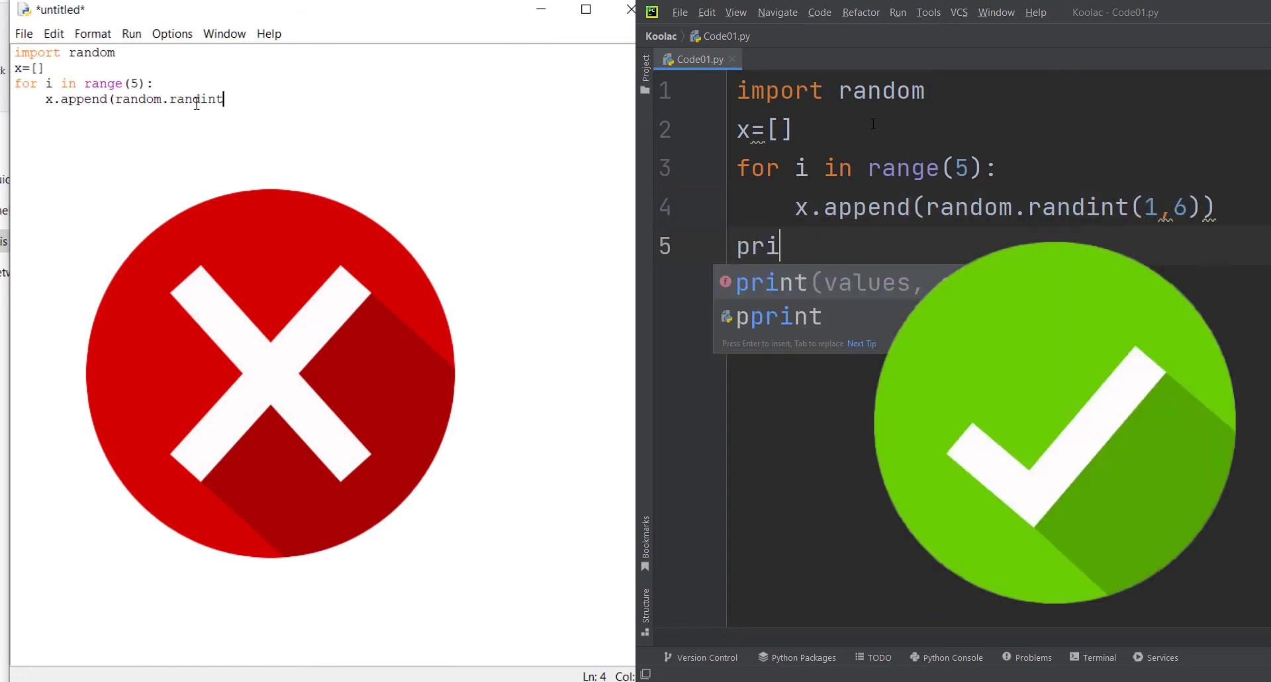
{"action": "type", "text": "nt(x)(1,6"}
{"action": "key", "text": "Return"}
{"action": "type", "text": "))"}
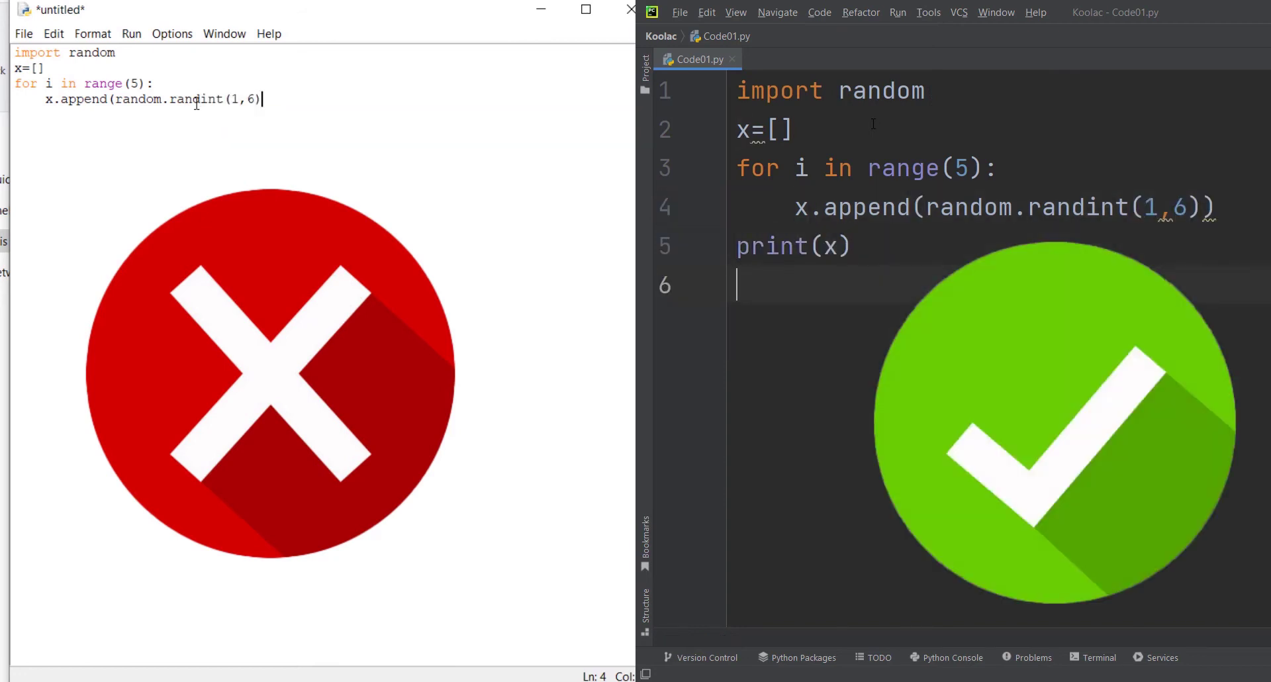
{"action": "key", "text": "Return"}
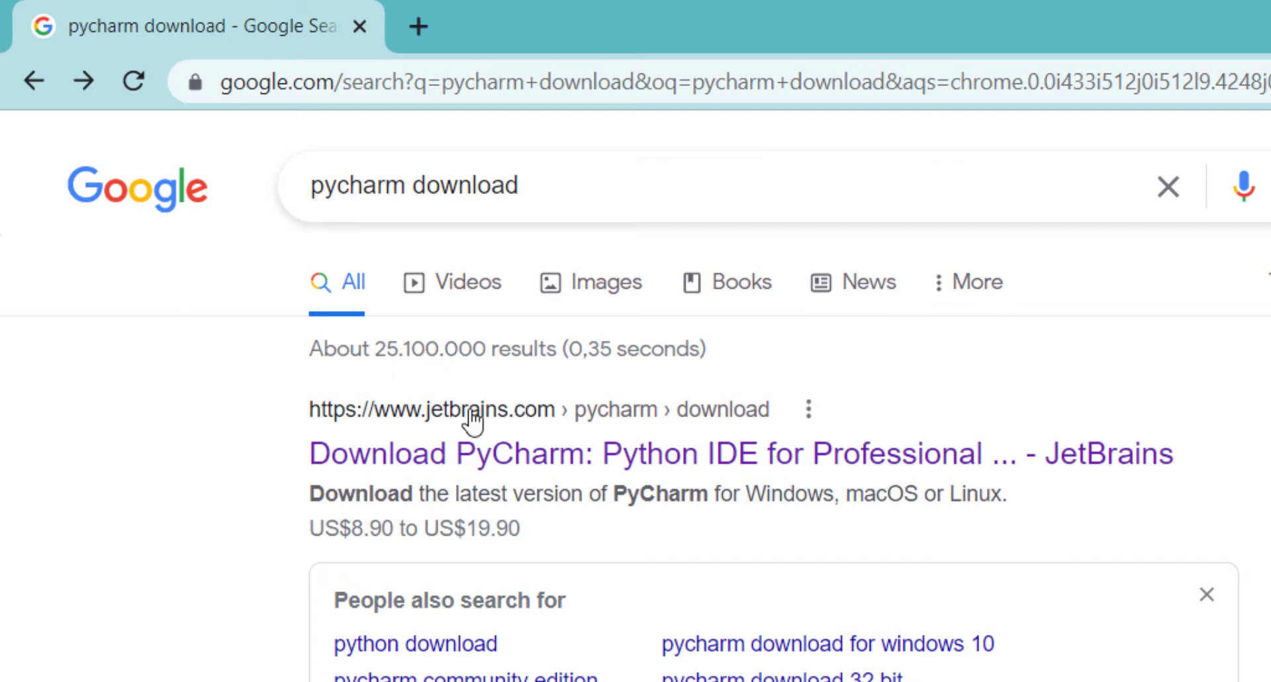
Download the PyCharm Community 2022.2.2 installer from JetBrains and show it in its H:\Python folder
{"action": "left_click", "coordinate": [486, 456]}
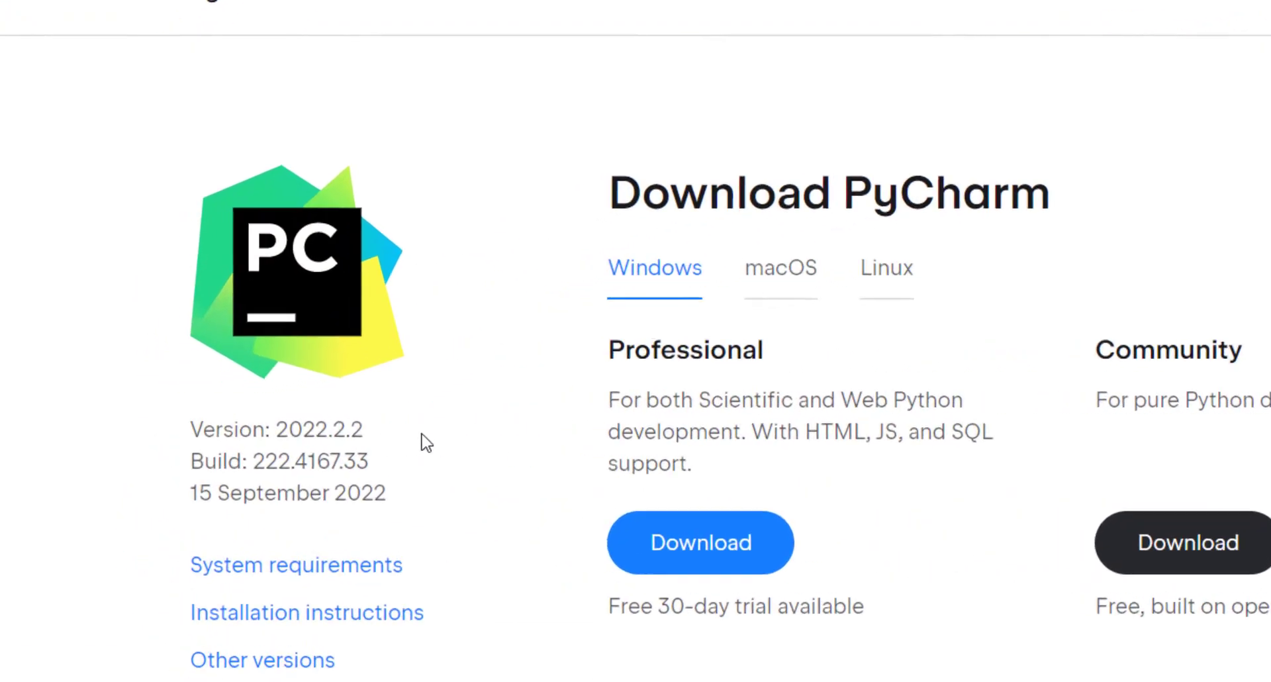
{"action": "left_click_drag", "start_coordinate": [363, 430], "coordinate": [273, 430]}
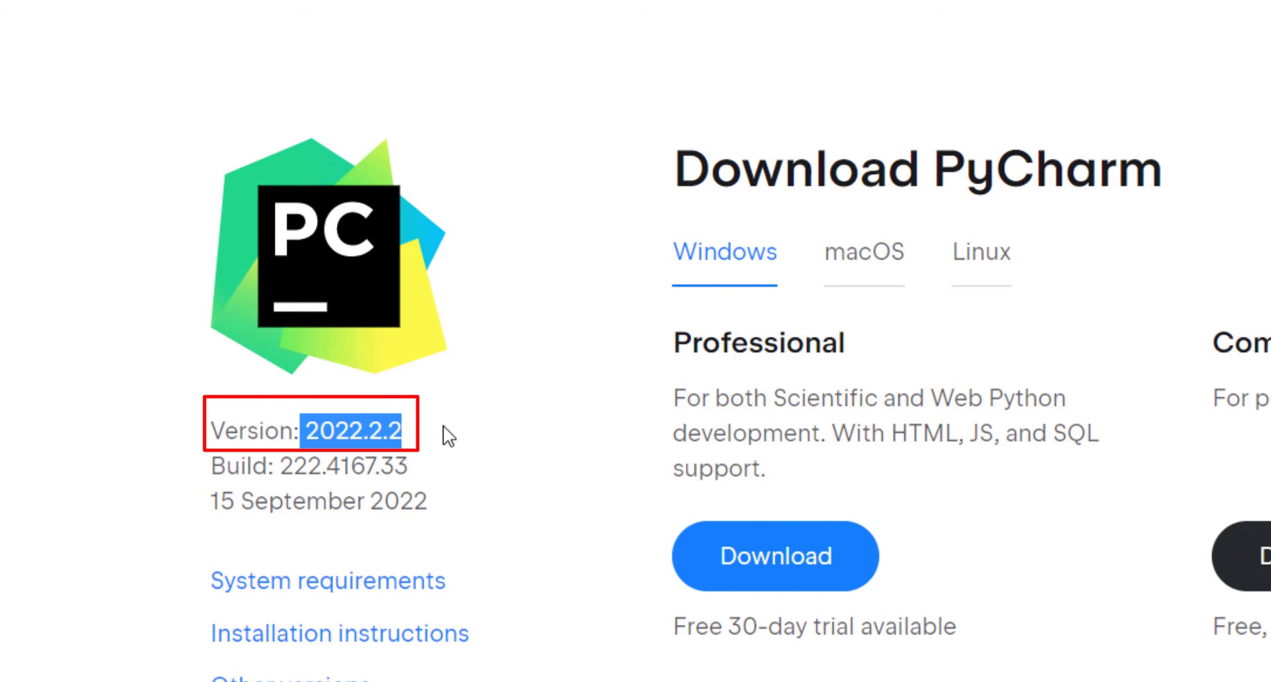
{"action": "left_click", "coordinate": [519, 407]}
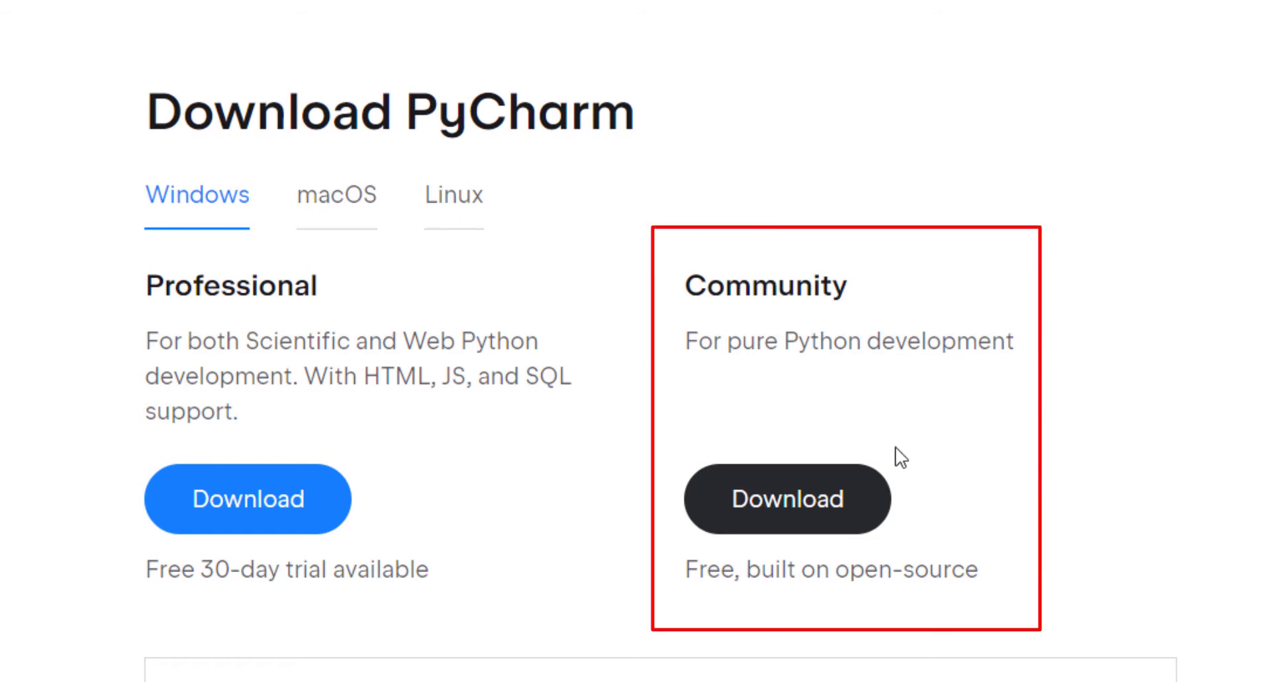
{"action": "left_click", "coordinate": [812, 511]}
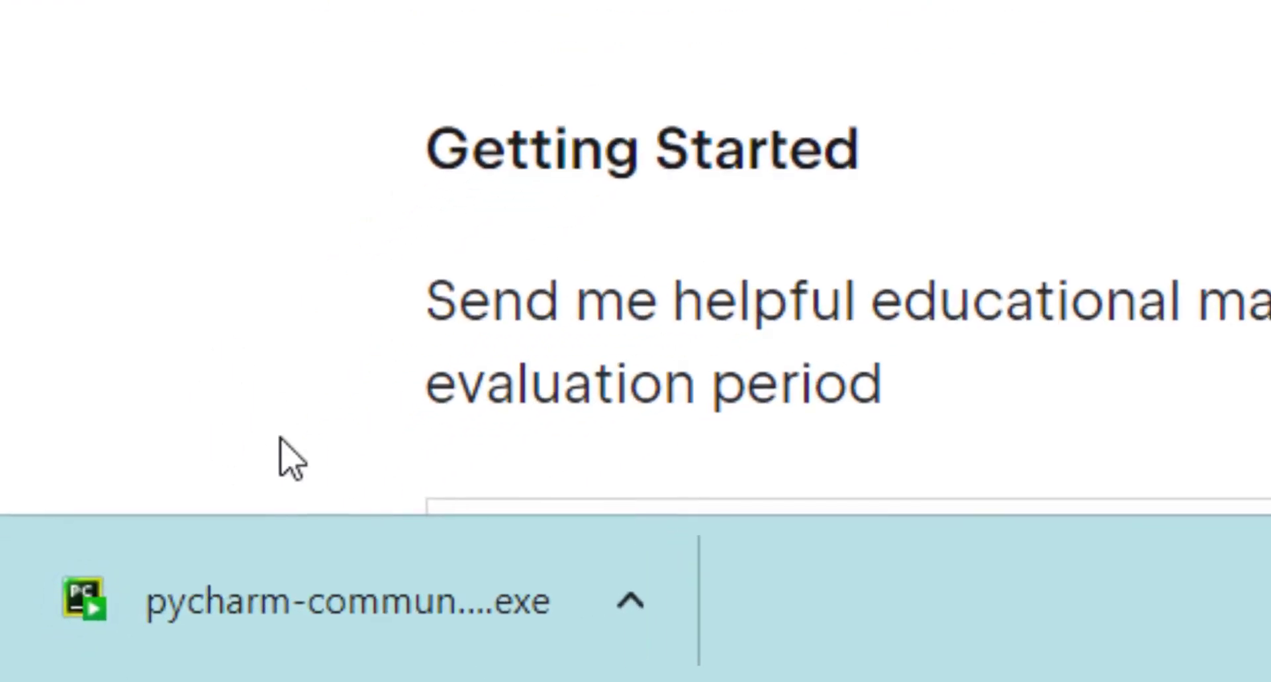
{"action": "left_click", "coordinate": [631, 601]}
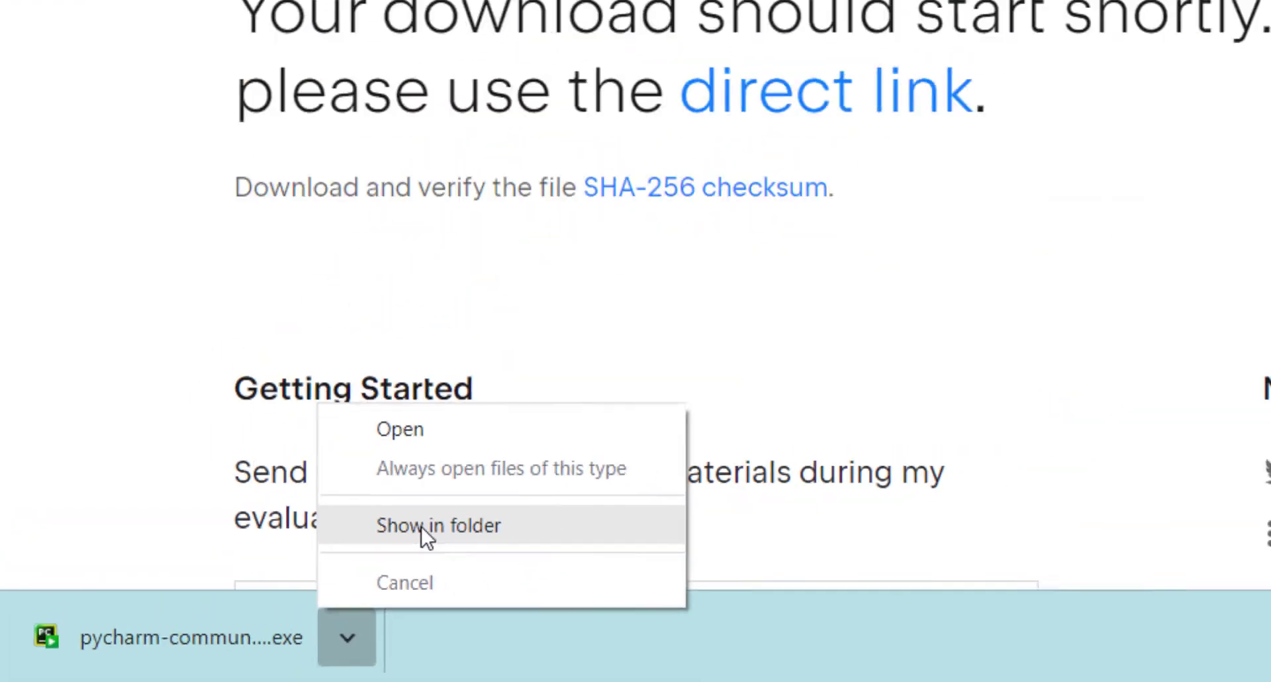
{"action": "left_click", "coordinate": [421, 527]}
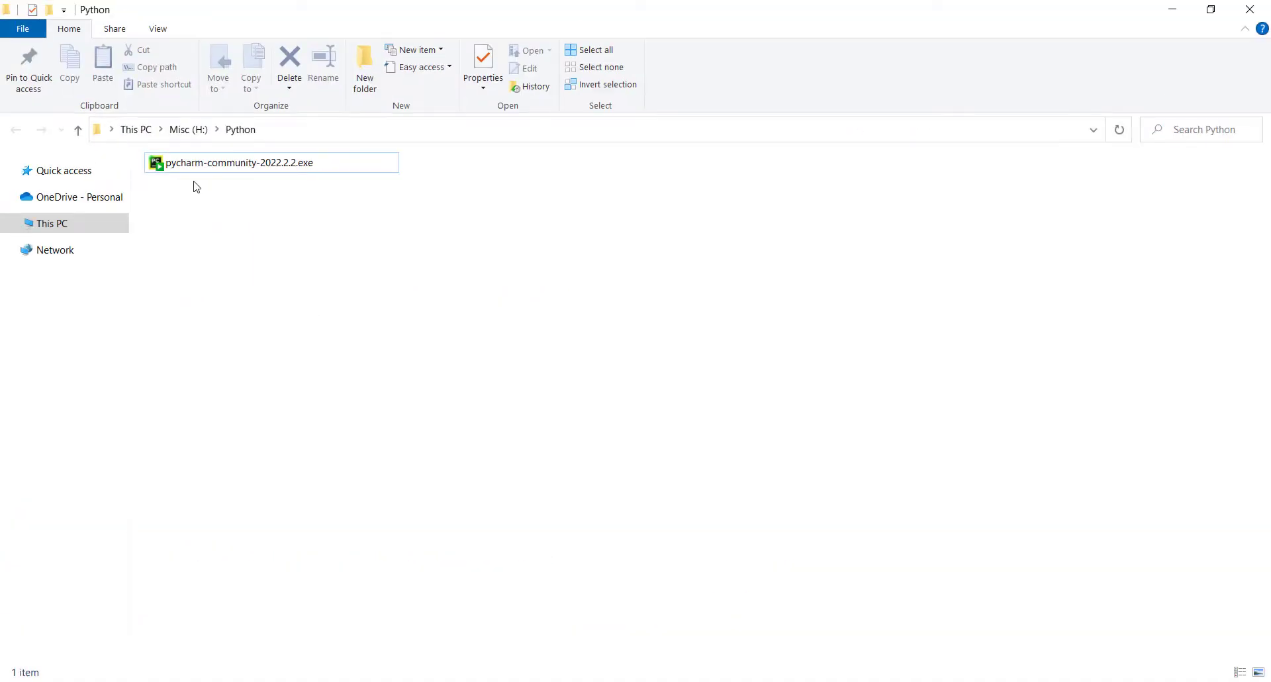
Run pycharm-community-2022.2.2.exe as administrator and continue past the Welcome page
{"action": "left_click", "coordinate": [190, 171]}
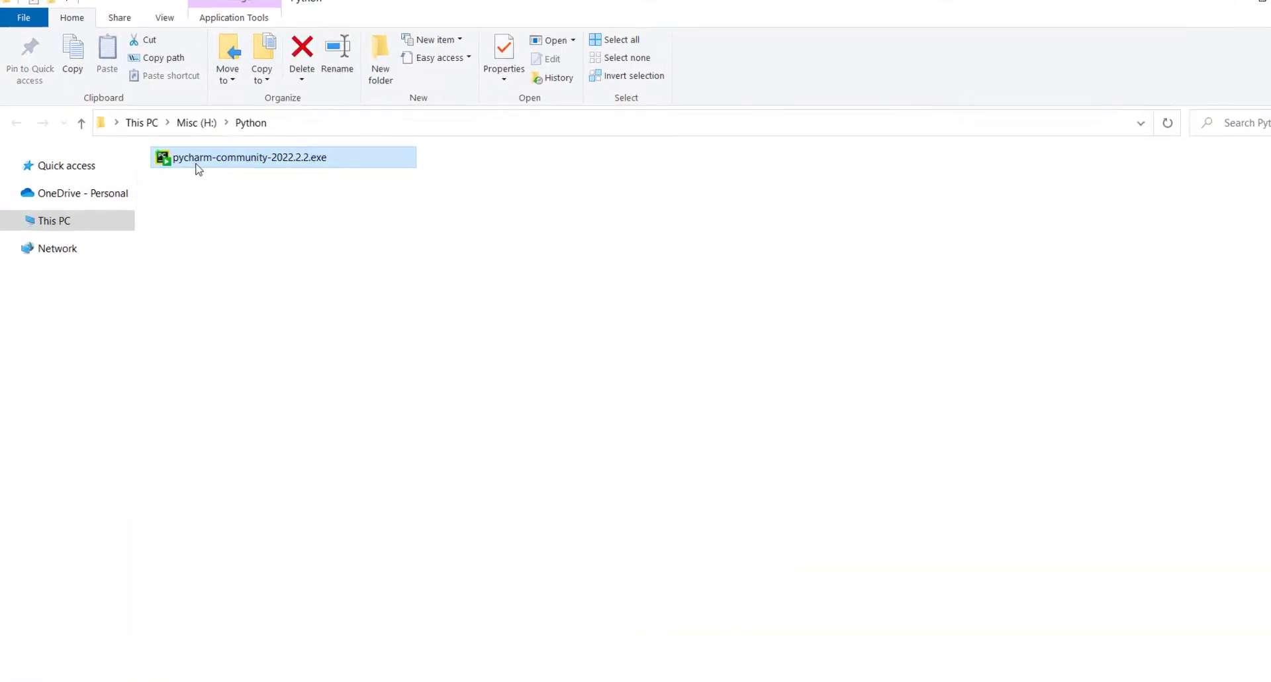
{"action": "right_click", "coordinate": [190, 170]}
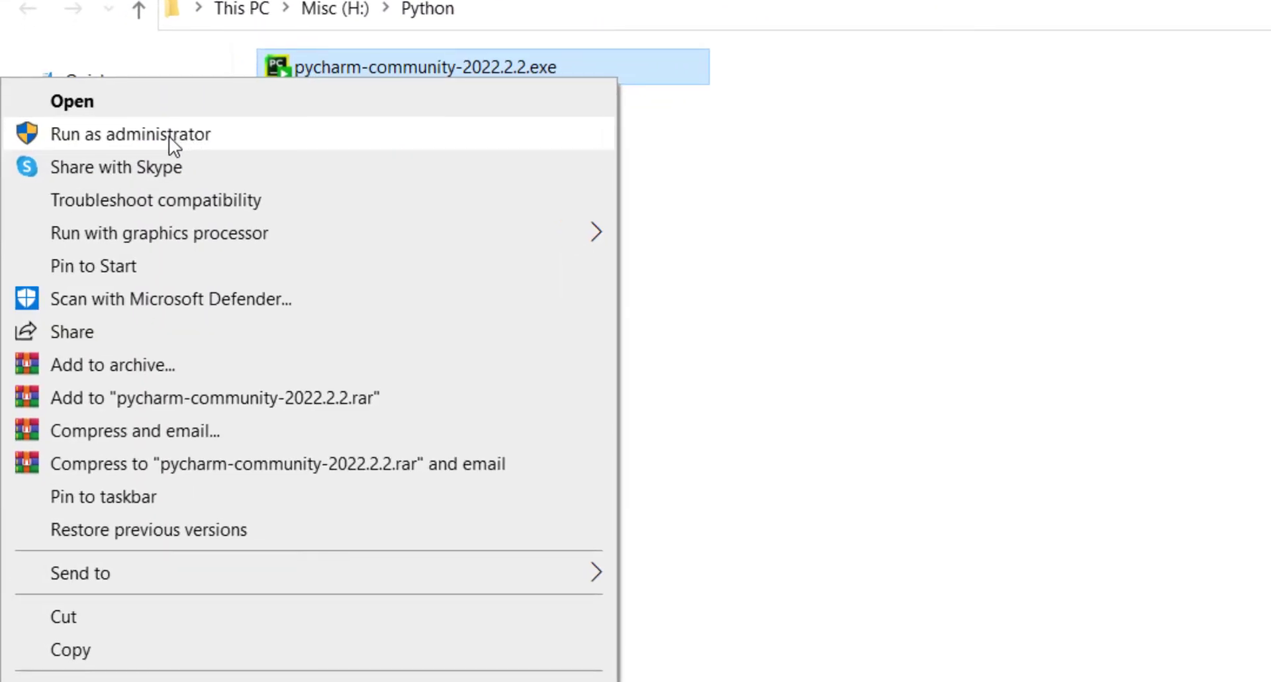
{"action": "left_click", "coordinate": [169, 137]}
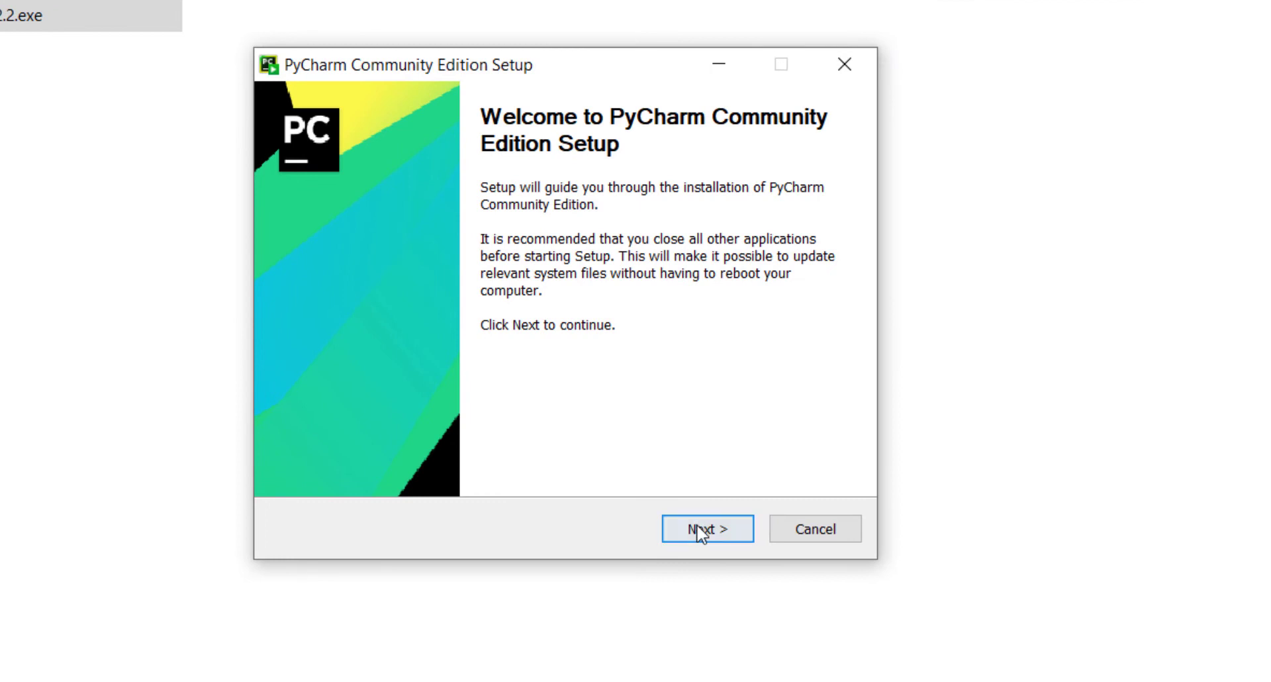
{"action": "left_click", "coordinate": [717, 480]}
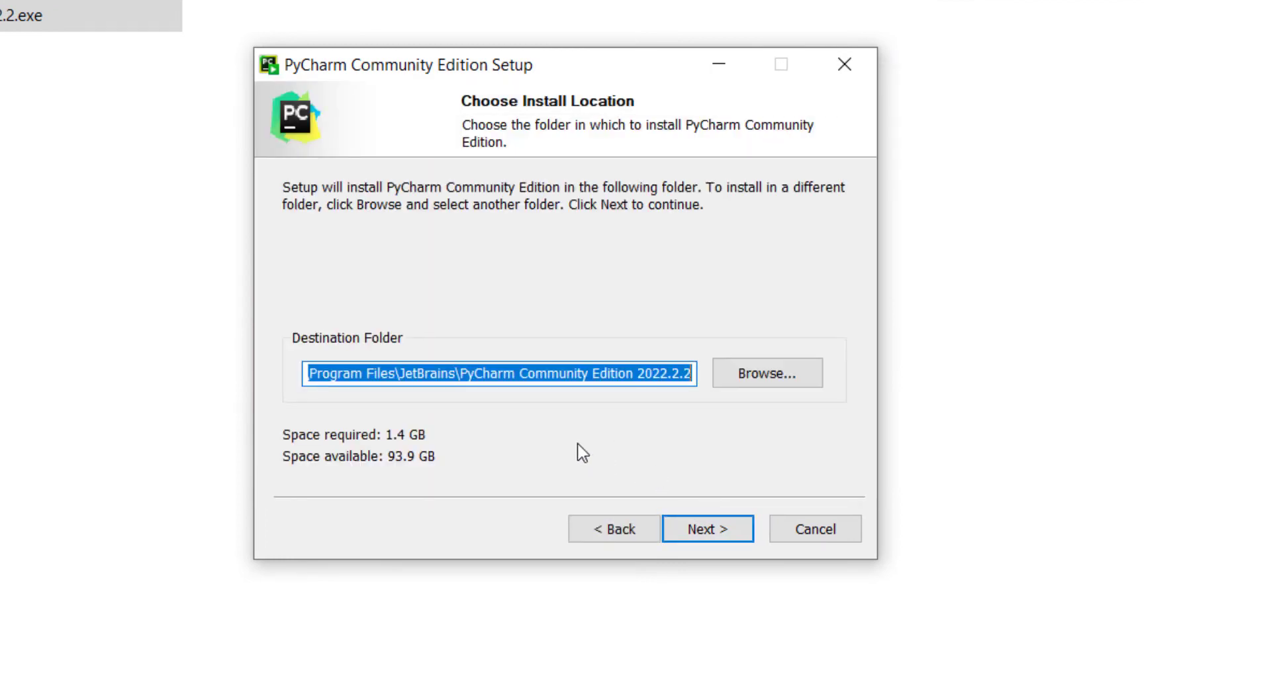
Install PyCharm with default location, options and JetBrains Start Menu folder, then launch it
{"action": "left_click", "coordinate": [713, 530]}
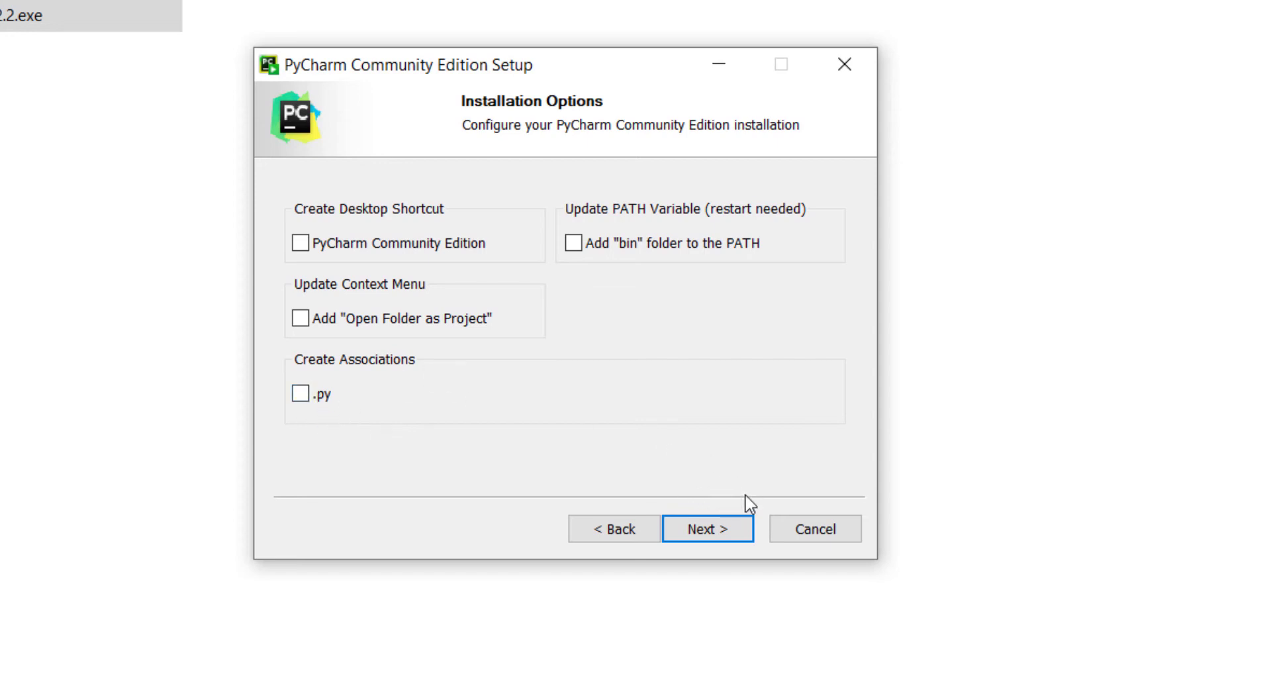
{"action": "left_click", "coordinate": [722, 531]}
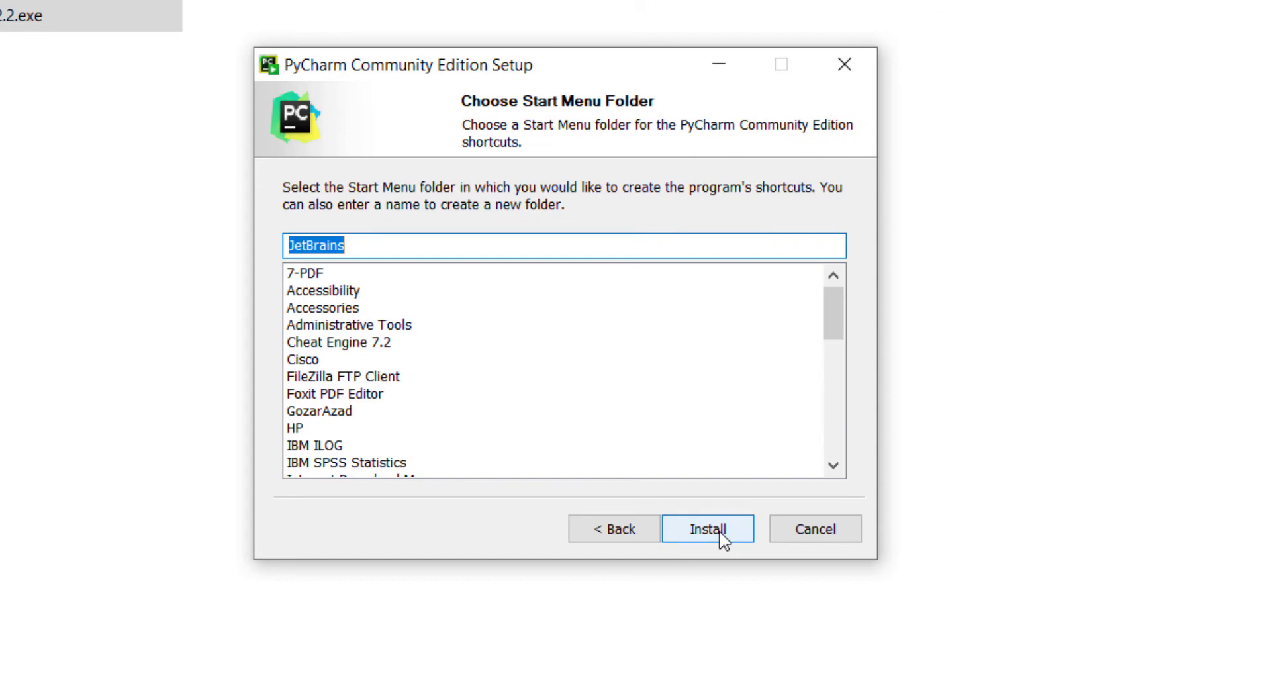
{"action": "left_click", "coordinate": [722, 533]}
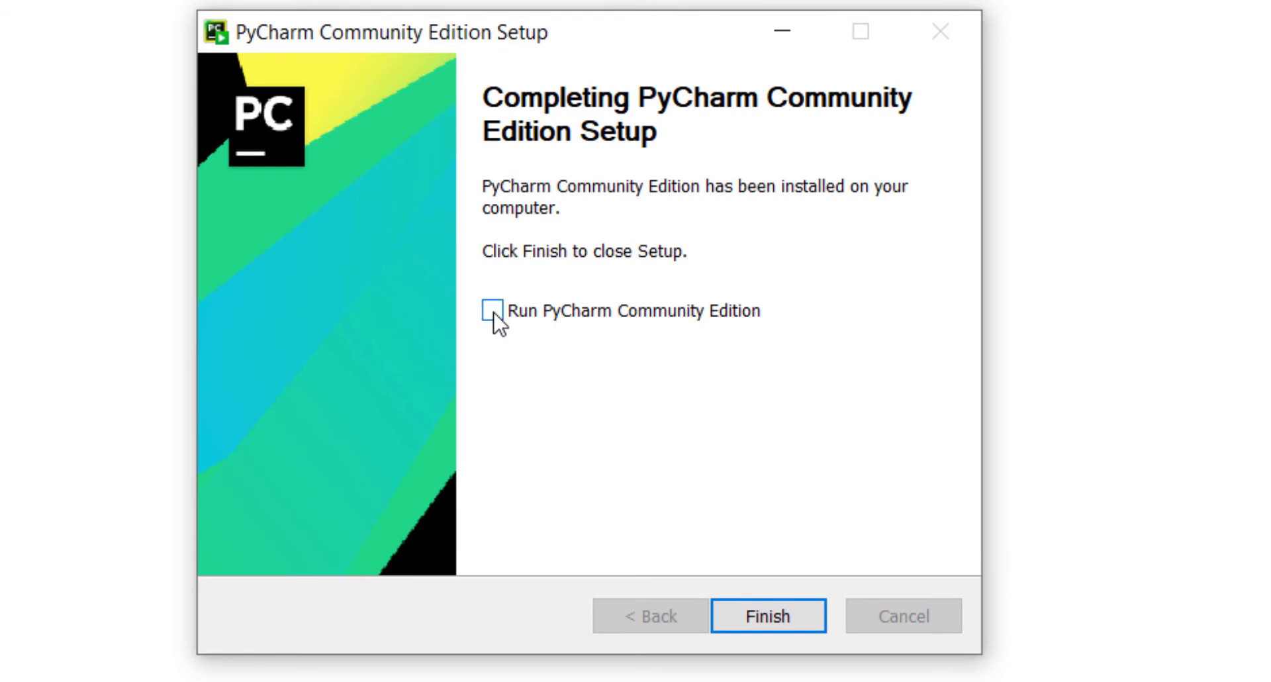
{"action": "left_click", "coordinate": [492, 310]}
{"action": "left_click", "coordinate": [758, 616]}
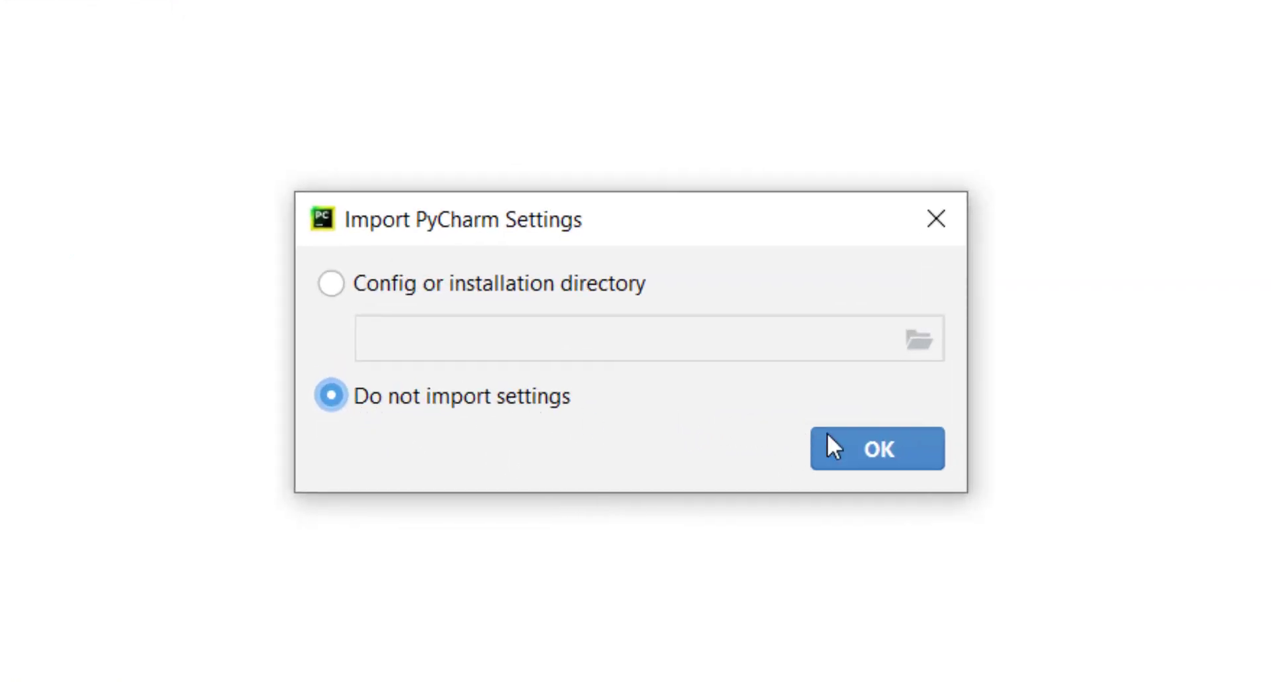
Skip importing settings and start a new project at PycharmProjects\YouTube with a previously configured interpreter
{"action": "left_click", "coordinate": [880, 446]}
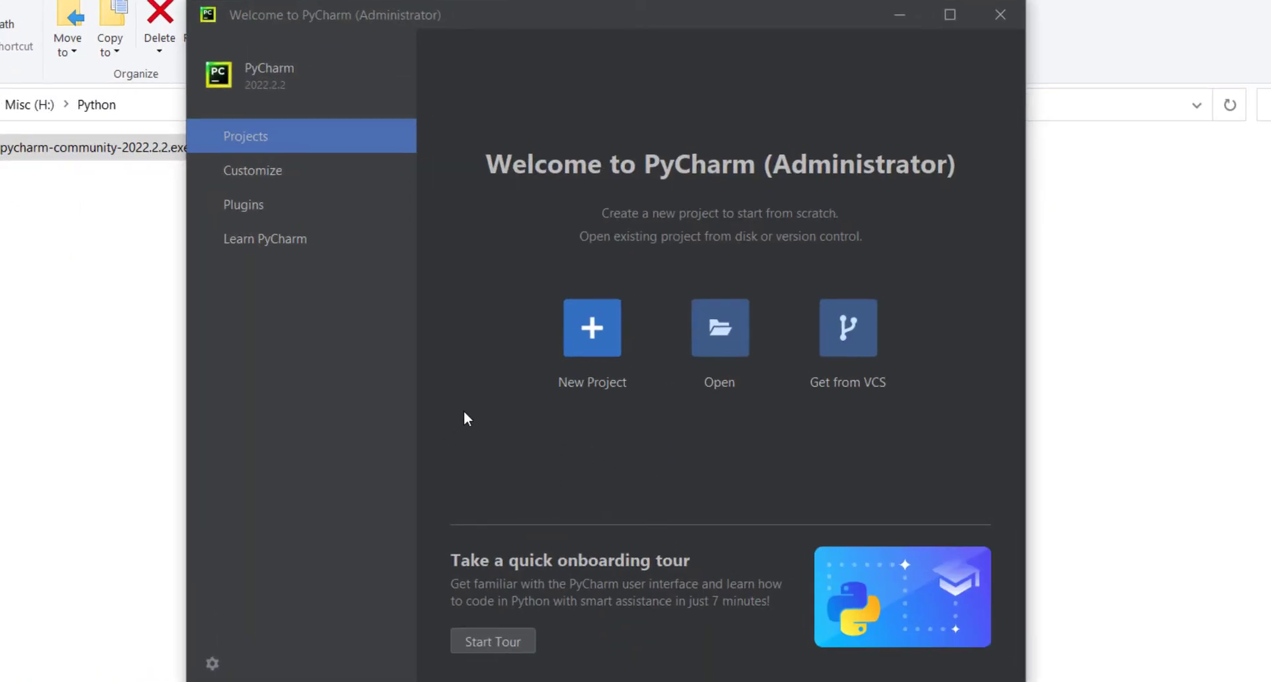
{"action": "left_click", "coordinate": [592, 336]}
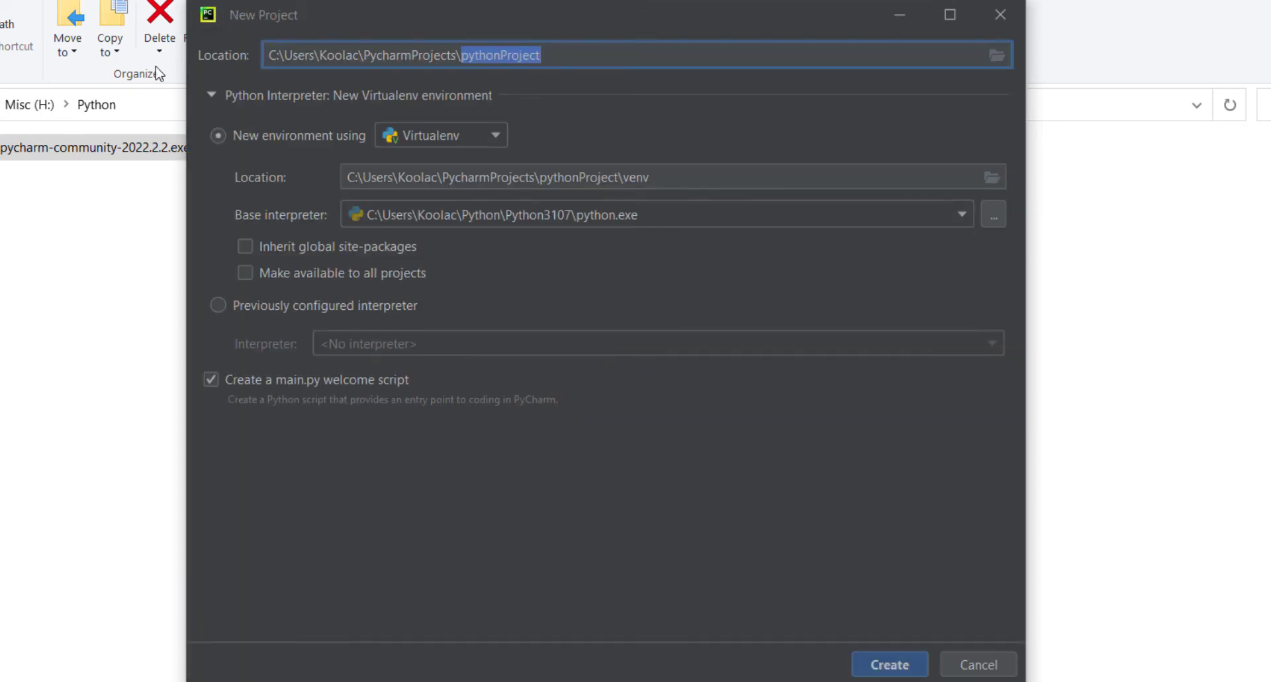
{"action": "left_click", "coordinate": [556, 60]}
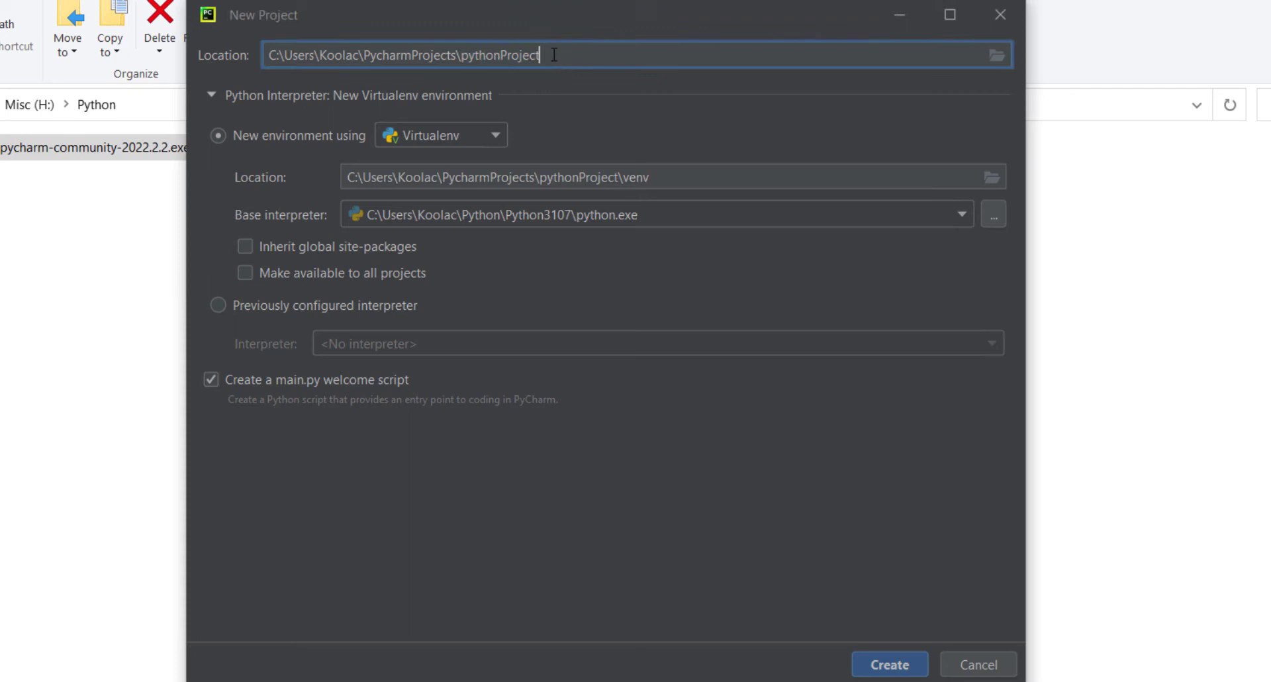
{"action": "double_click", "coordinate": [556, 60]}
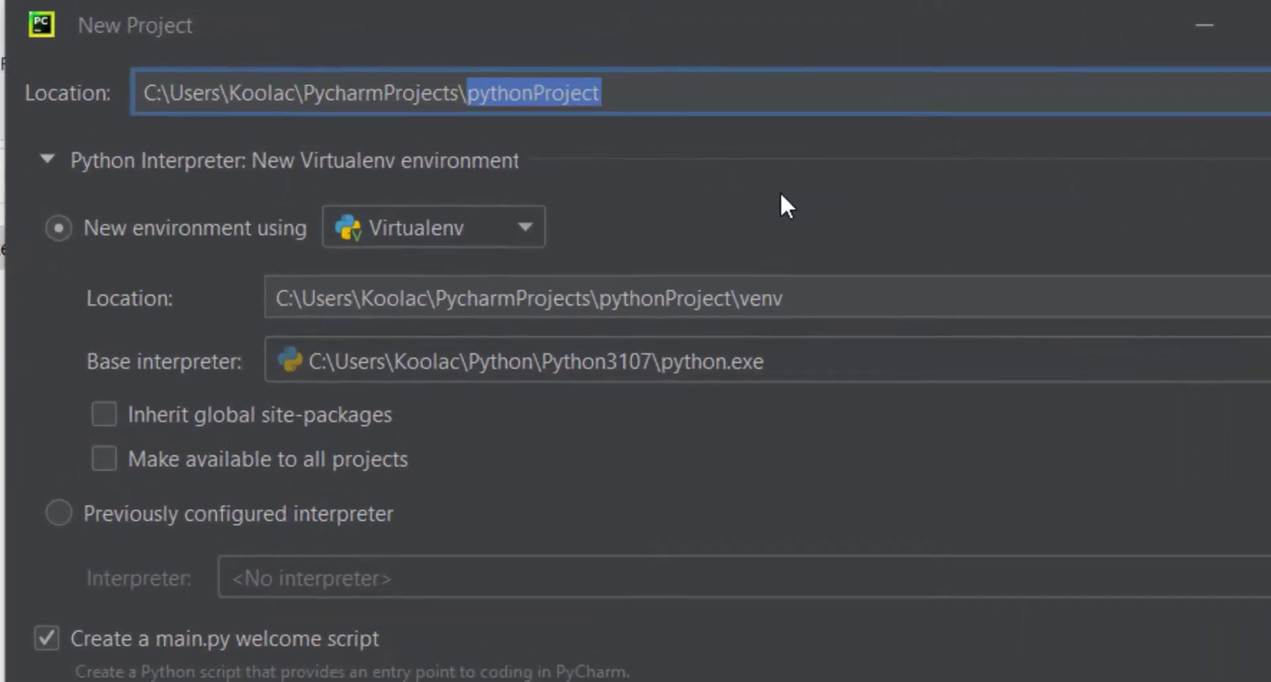
{"action": "type", "text": "YouTube"}
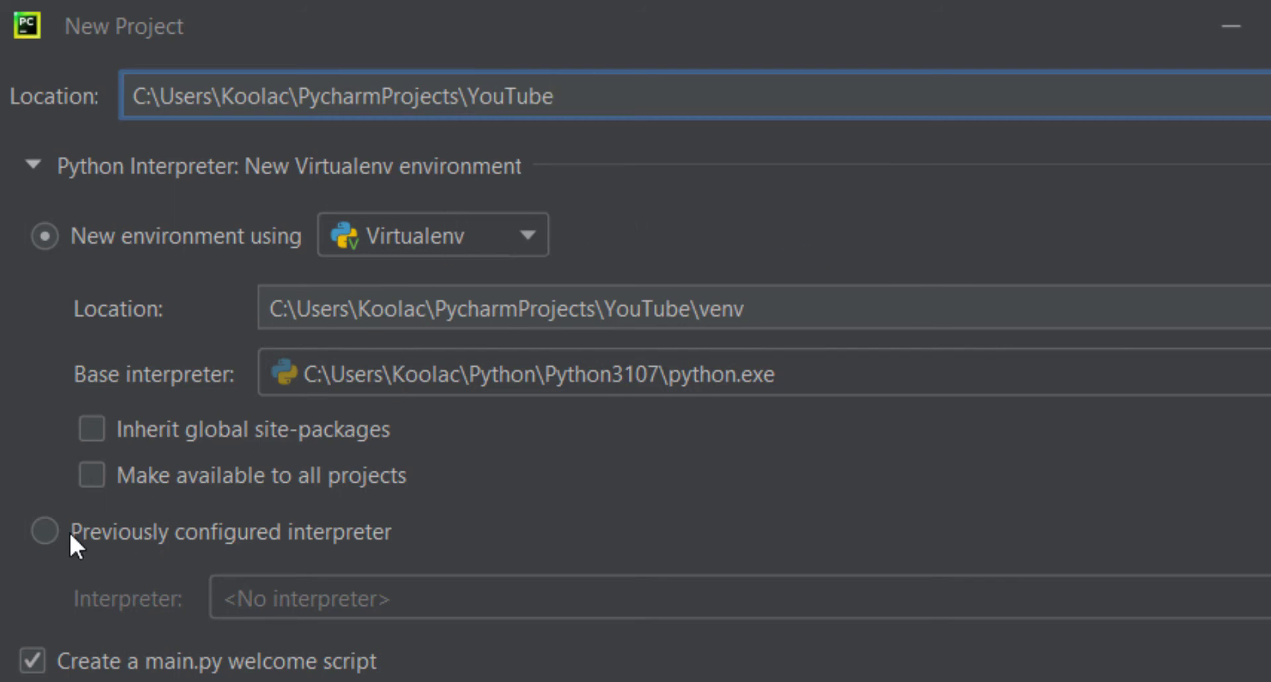
{"action": "left_click", "coordinate": [113, 534]}
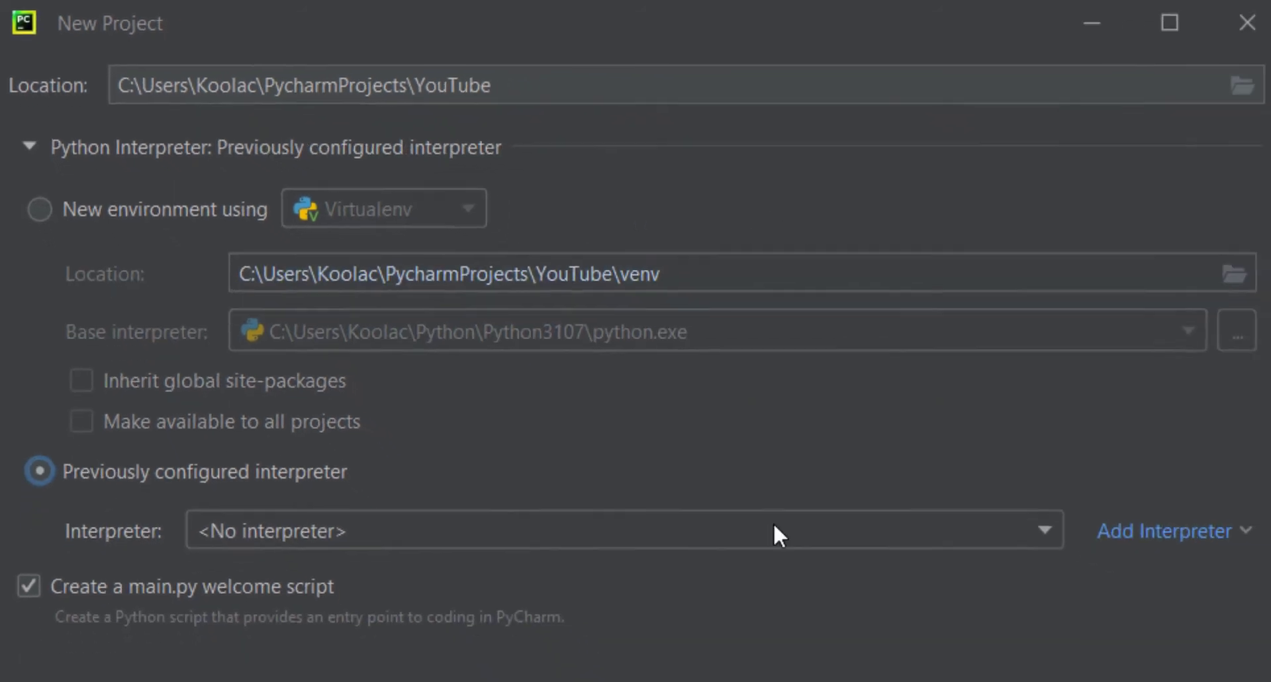
Add a local interpreter from an existing virtualenv and browse for its executable in File Explorer
{"action": "left_click", "coordinate": [1136, 537]}
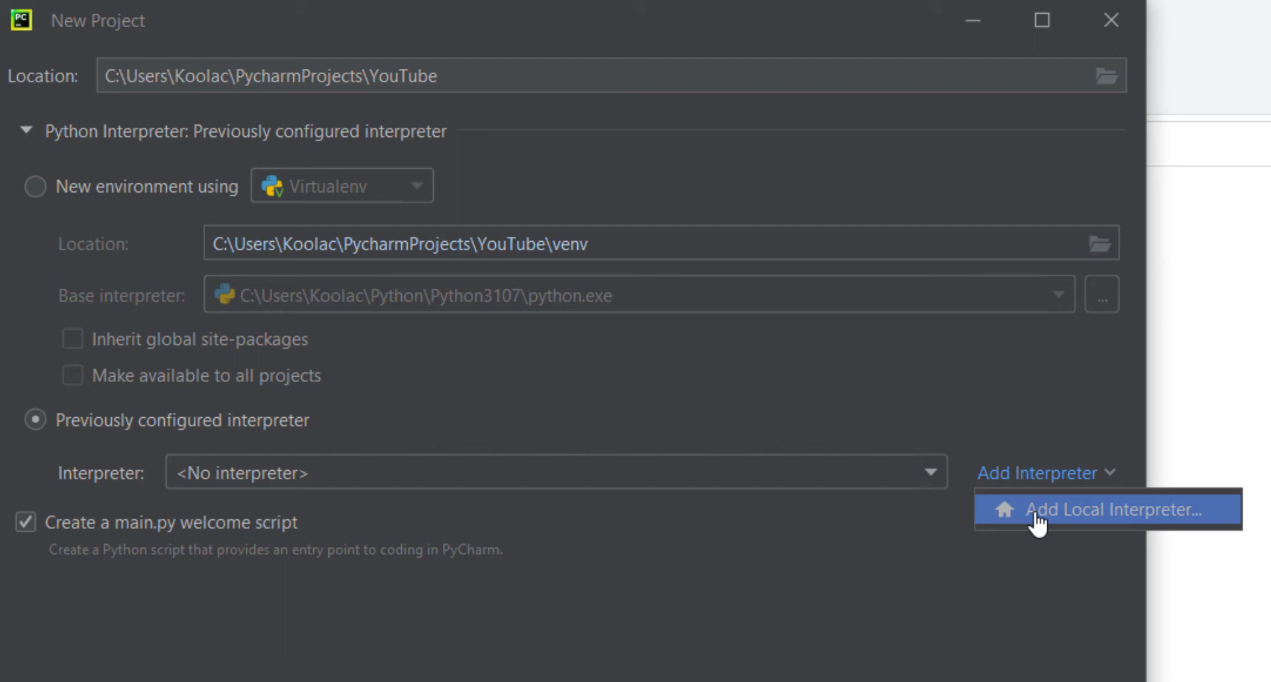
{"action": "left_click", "coordinate": [1037, 523]}
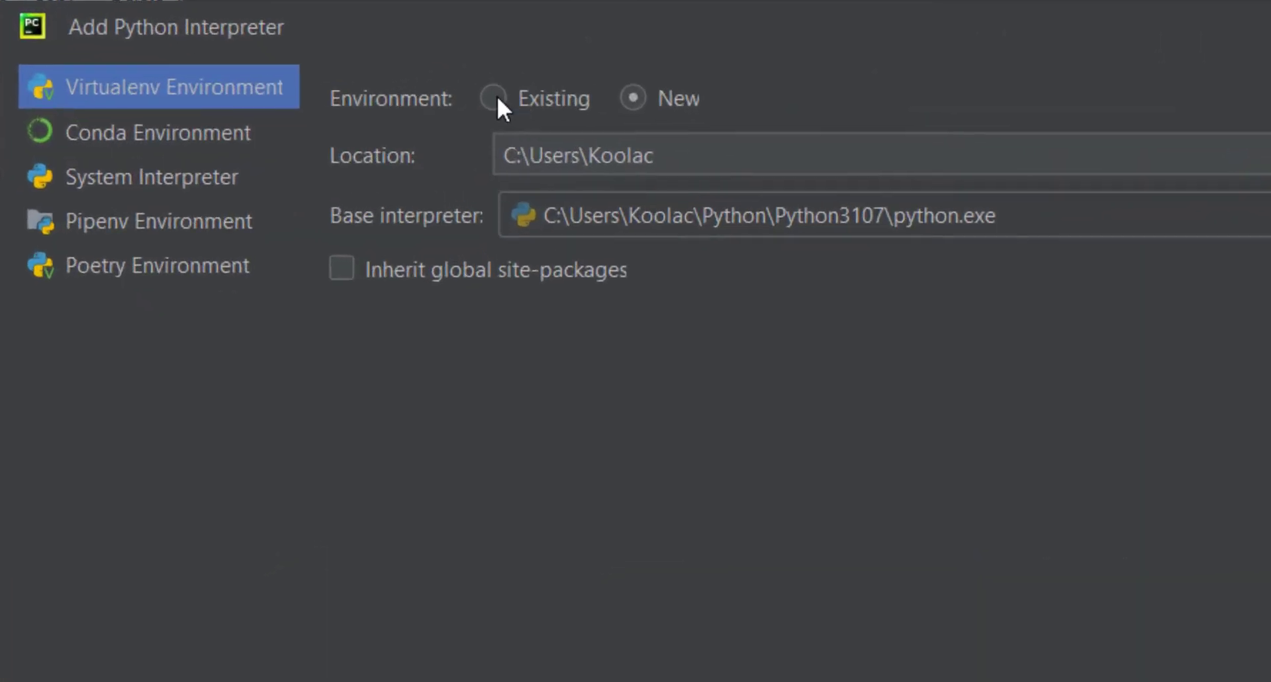
{"action": "left_click", "coordinate": [454, 125]}
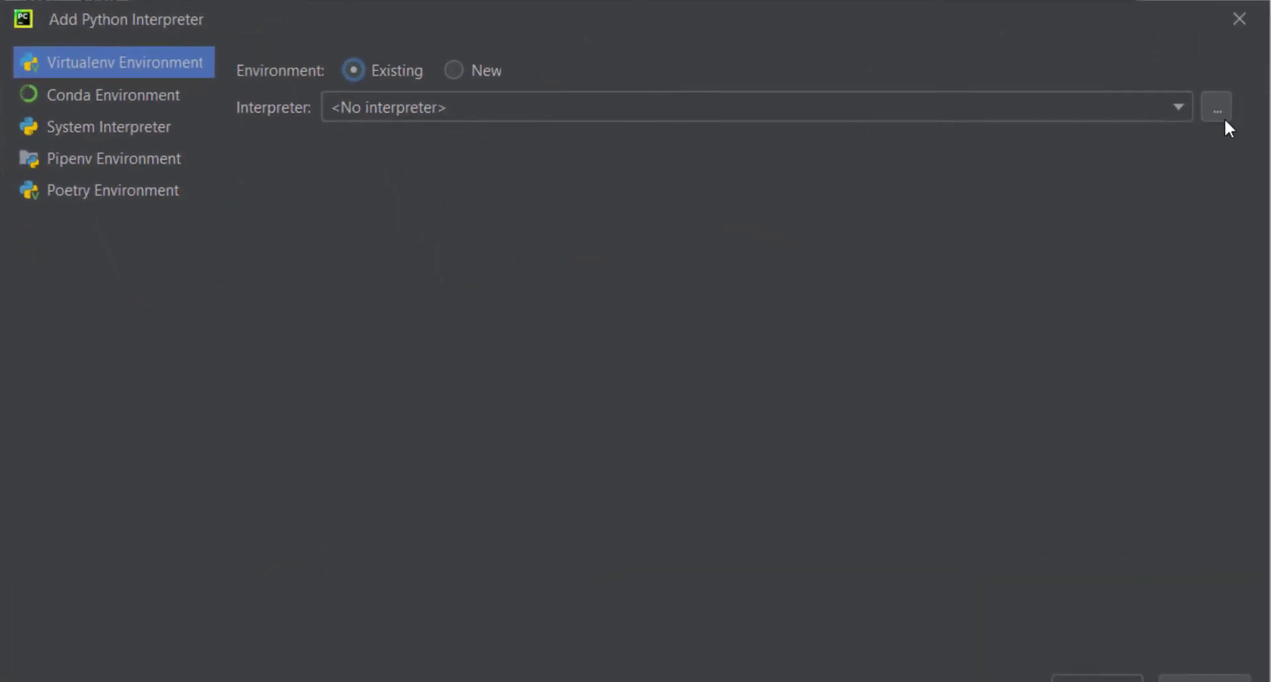
{"action": "left_click", "coordinate": [1217, 106]}
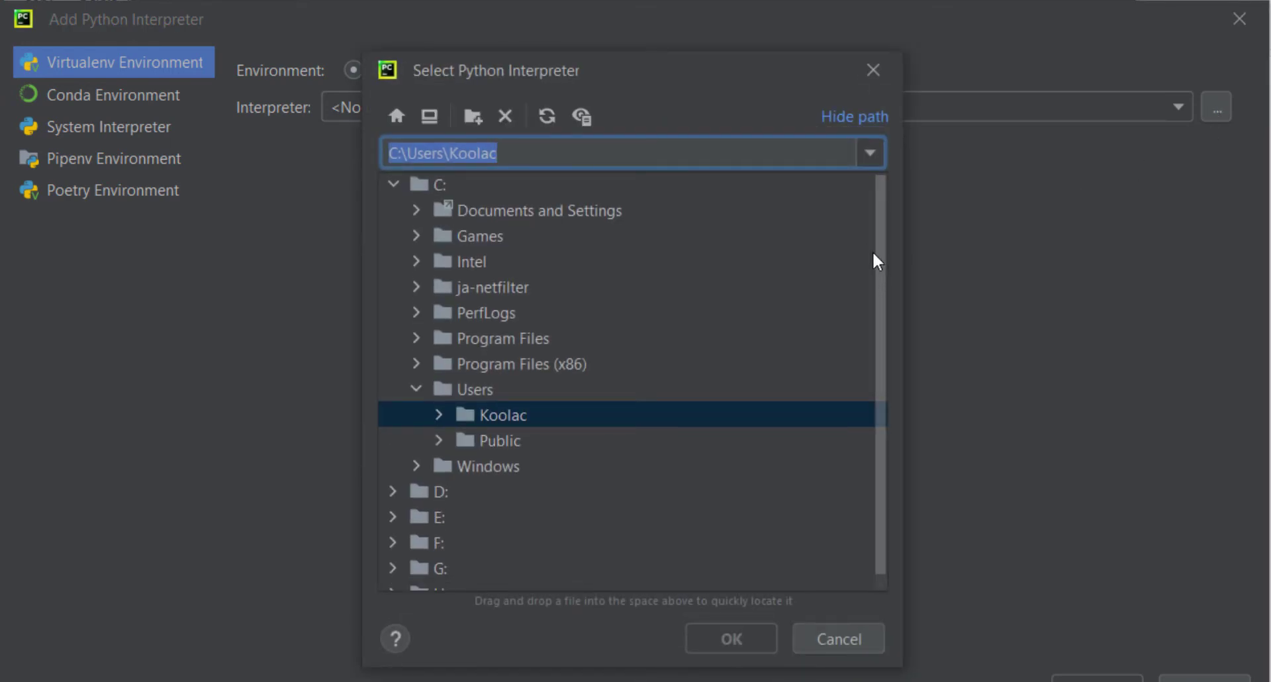
{"action": "key", "text": "alt+Tab"}
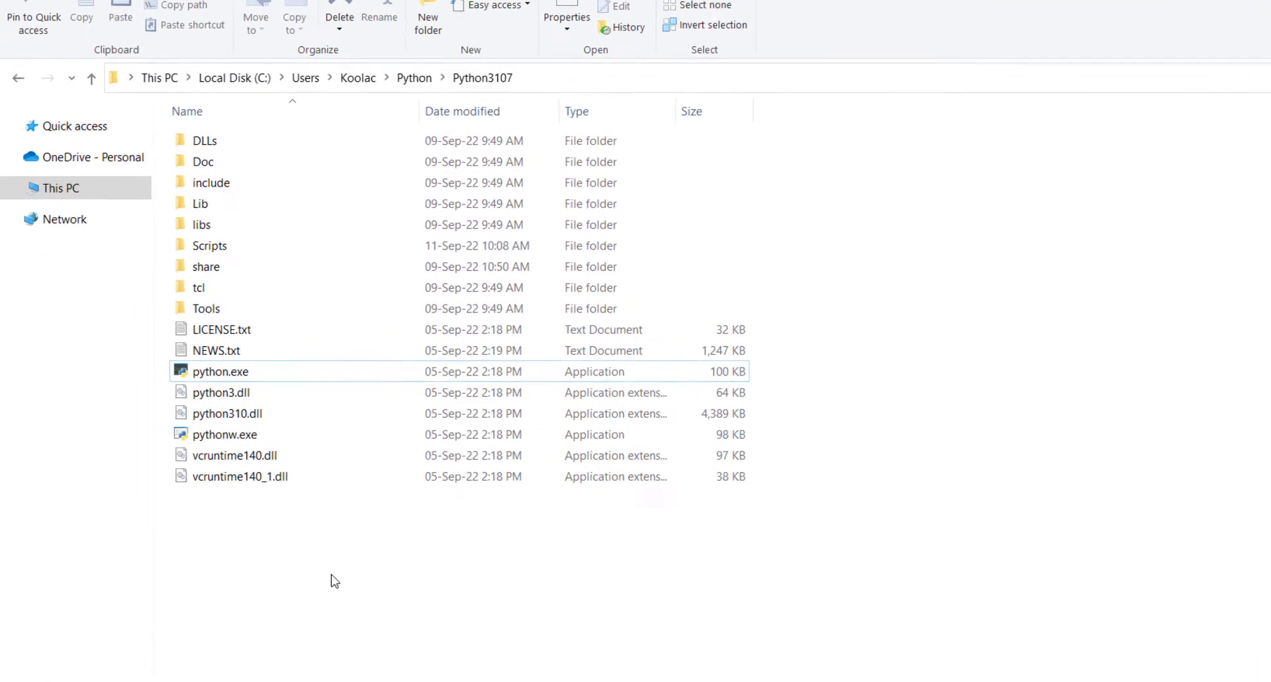
Copy the Python3107 folder path from File Explorer's address bar for the interpreter browser
{"action": "left_click", "coordinate": [236, 372]}
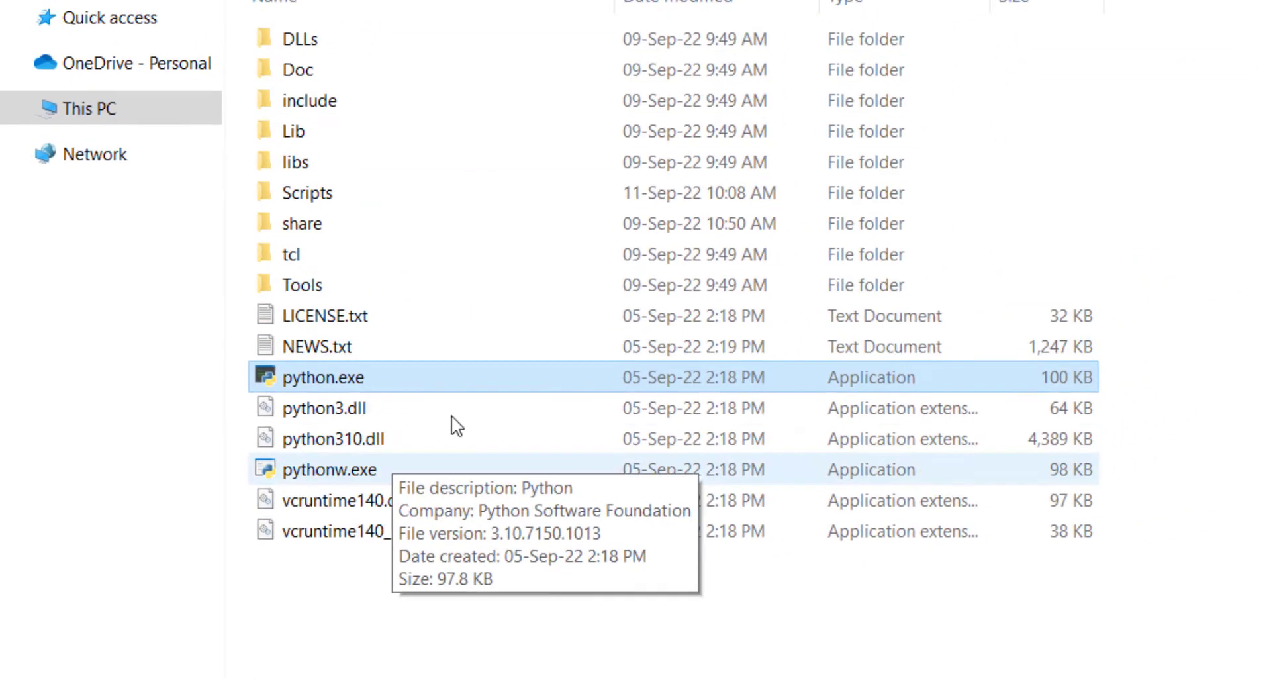
{"action": "left_click", "coordinate": [662, 83]}
{"action": "right_click", "coordinate": [303, 78]}
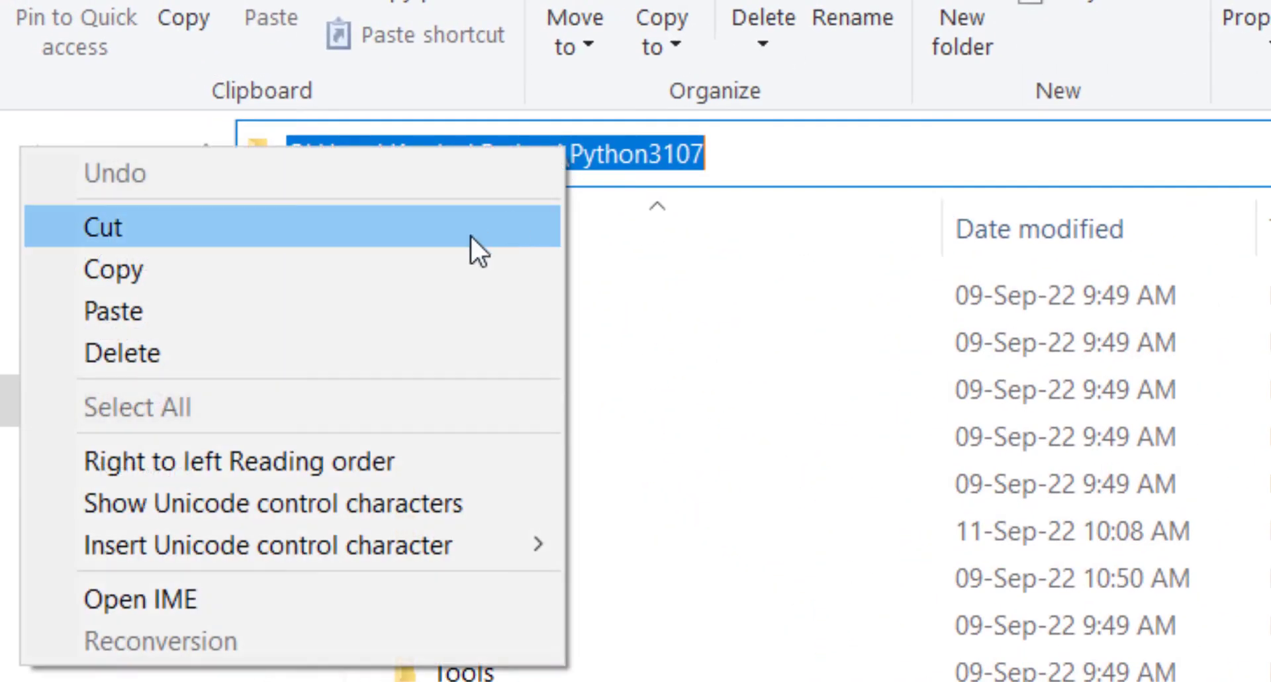
{"action": "left_click", "coordinate": [394, 273]}
{"action": "key", "text": "Escape"}
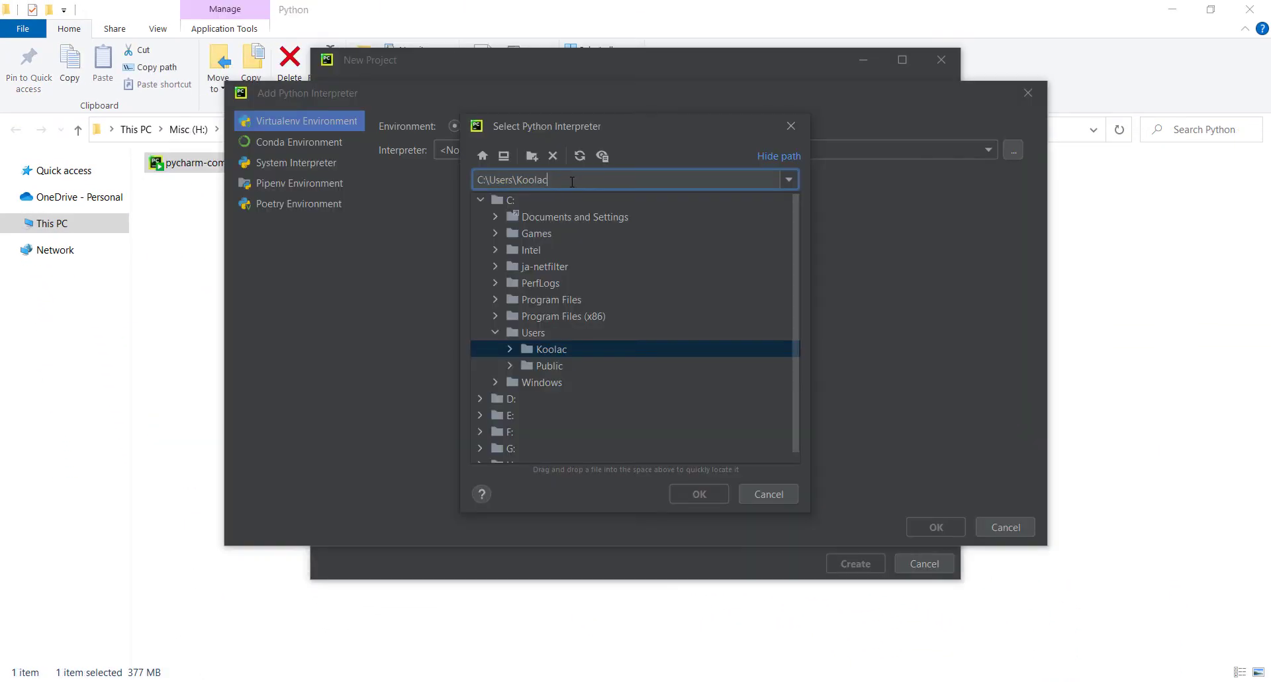
{"action": "key", "text": "ctrl+a"}
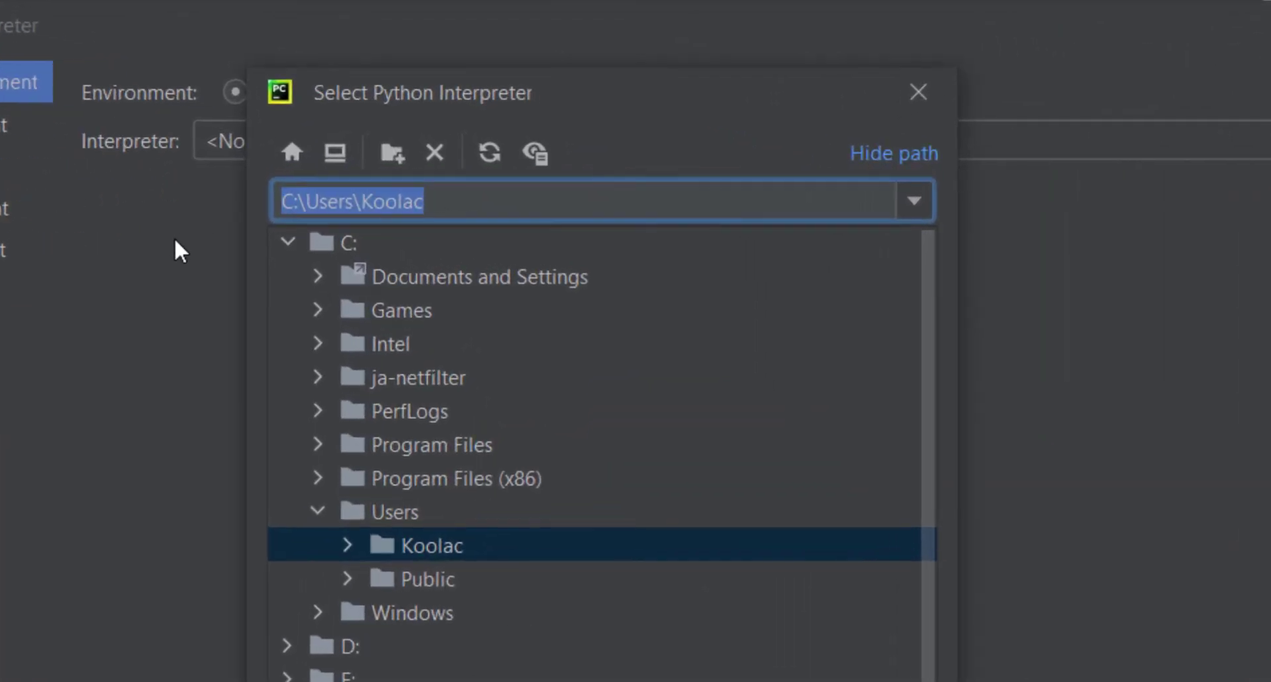
Set Python3107's python.exe as the interpreter and create the YouTube project without main.py
{"action": "key", "text": "ctrl+v"}
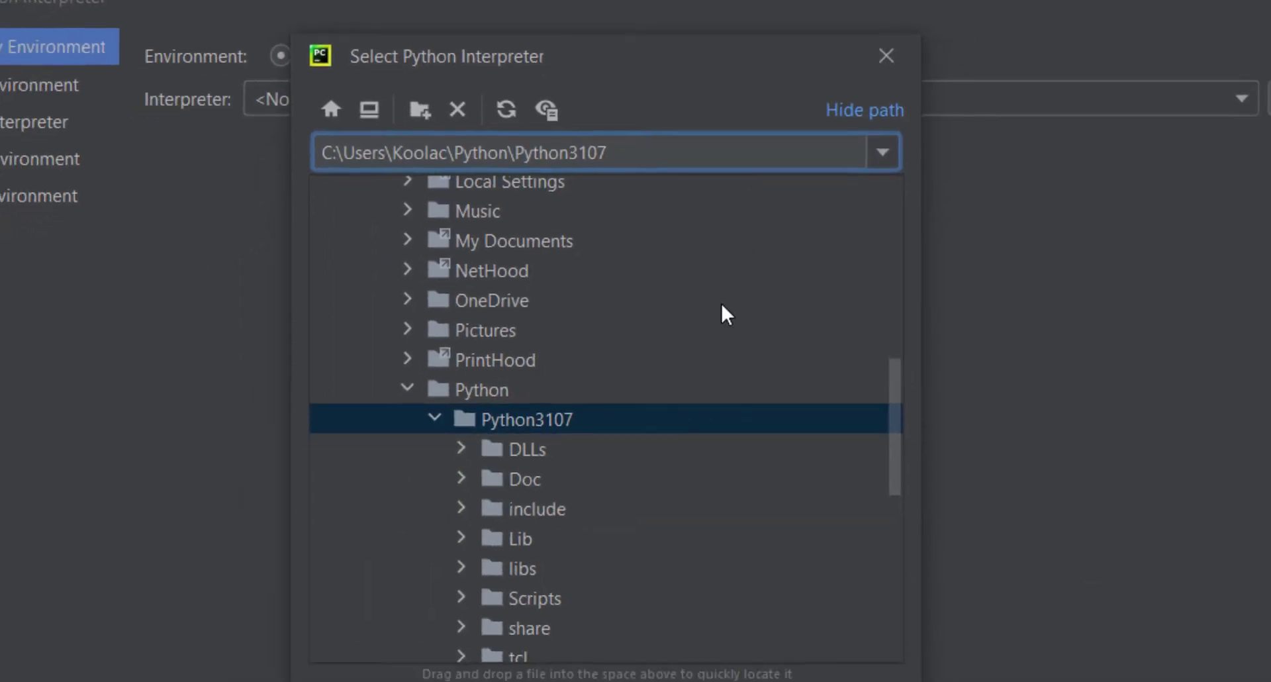
{"action": "scroll", "coordinate": [537, 384], "scroll_direction": "down", "scroll_amount": 5}
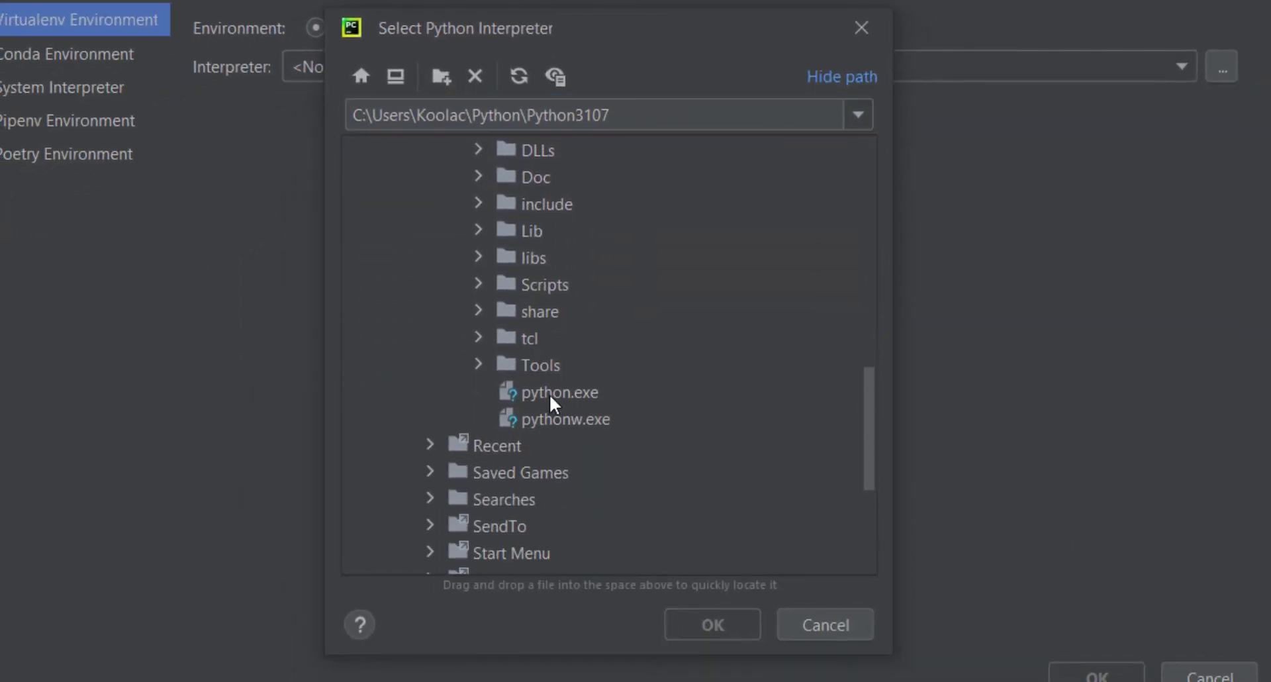
{"action": "left_click", "coordinate": [564, 394]}
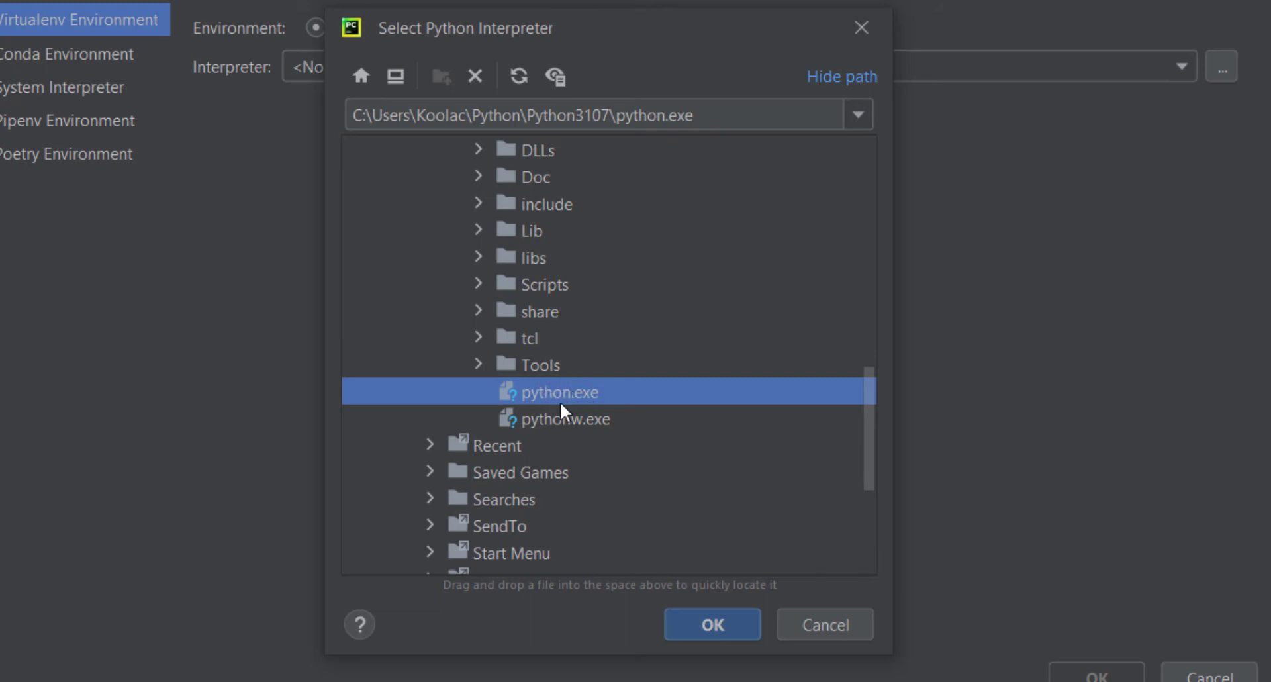
{"action": "left_click", "coordinate": [714, 630]}
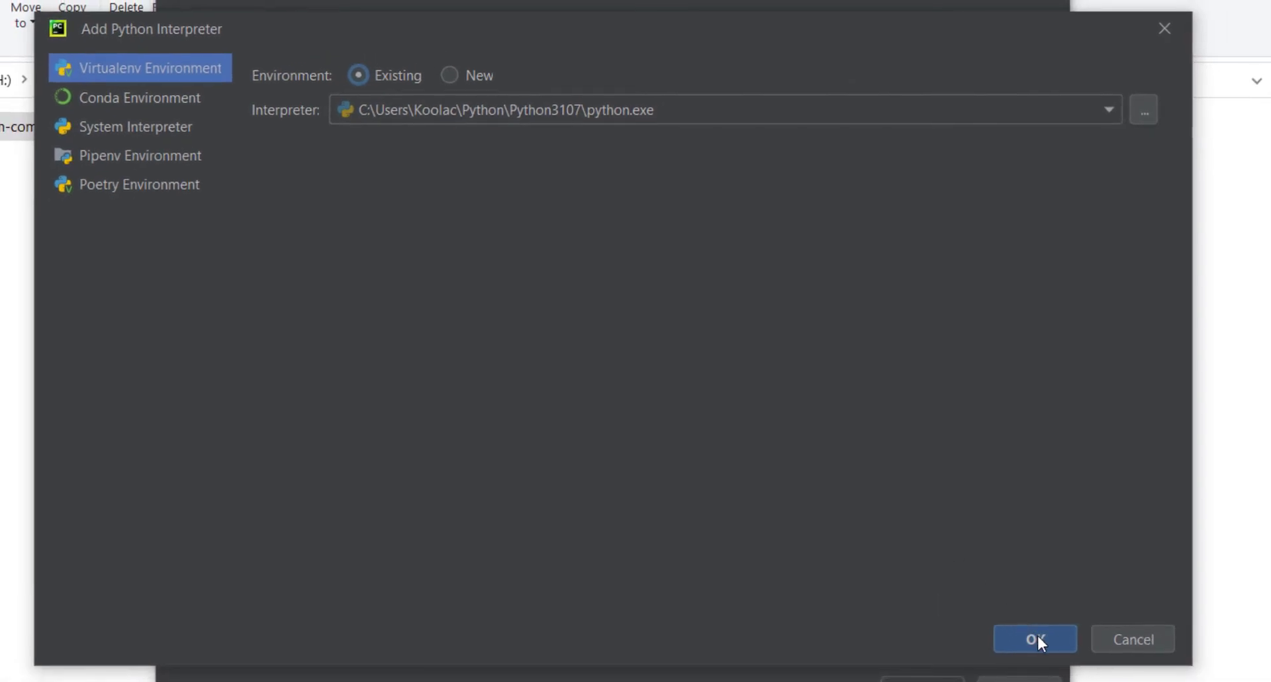
{"action": "left_click", "coordinate": [1037, 633]}
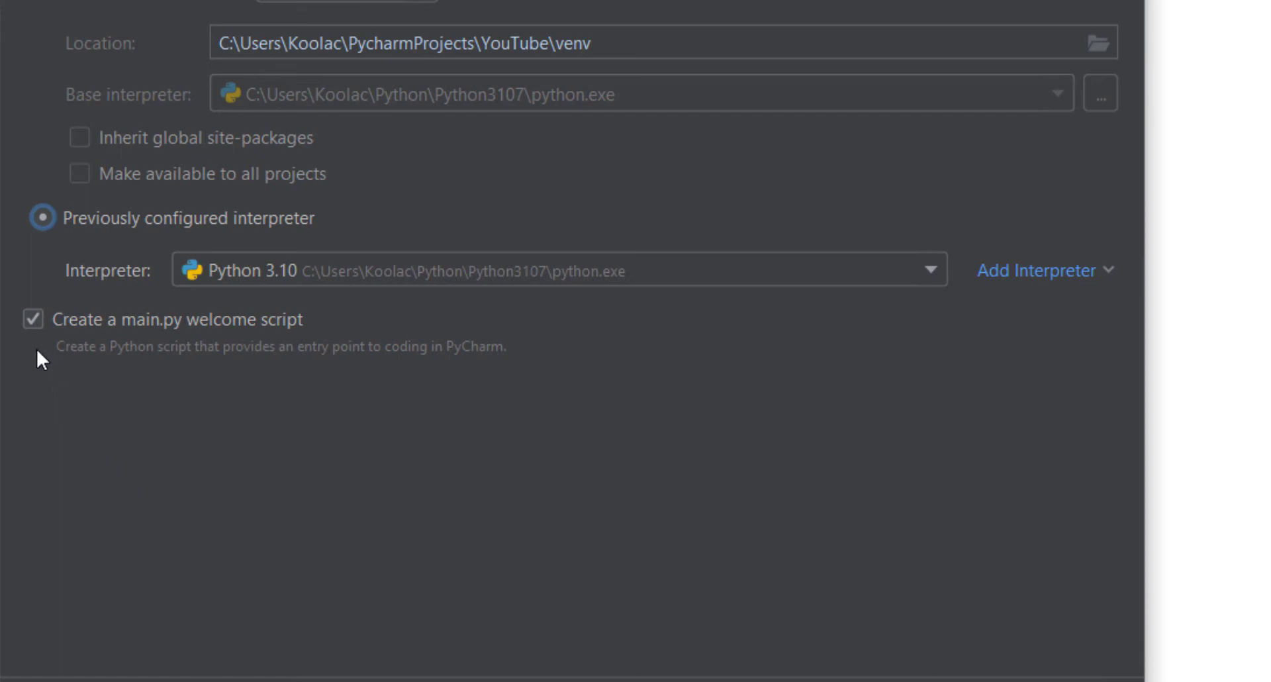
{"action": "left_click", "coordinate": [33, 324]}
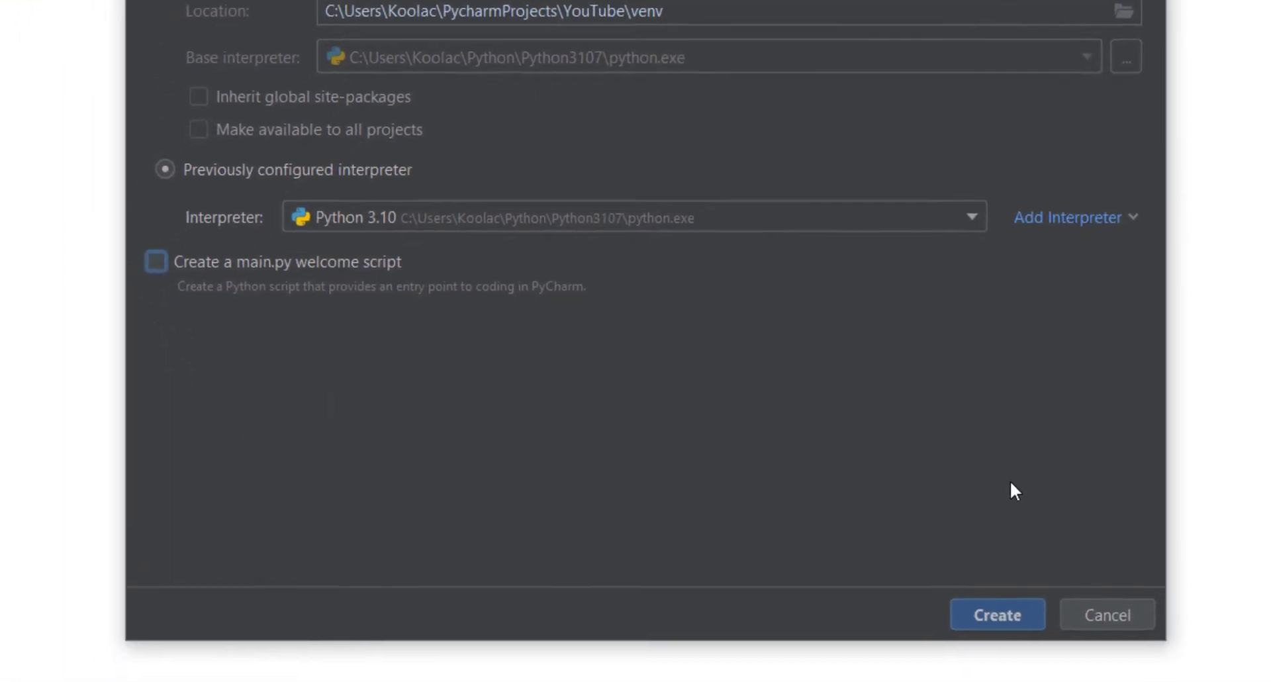
{"action": "left_click", "coordinate": [1006, 603]}
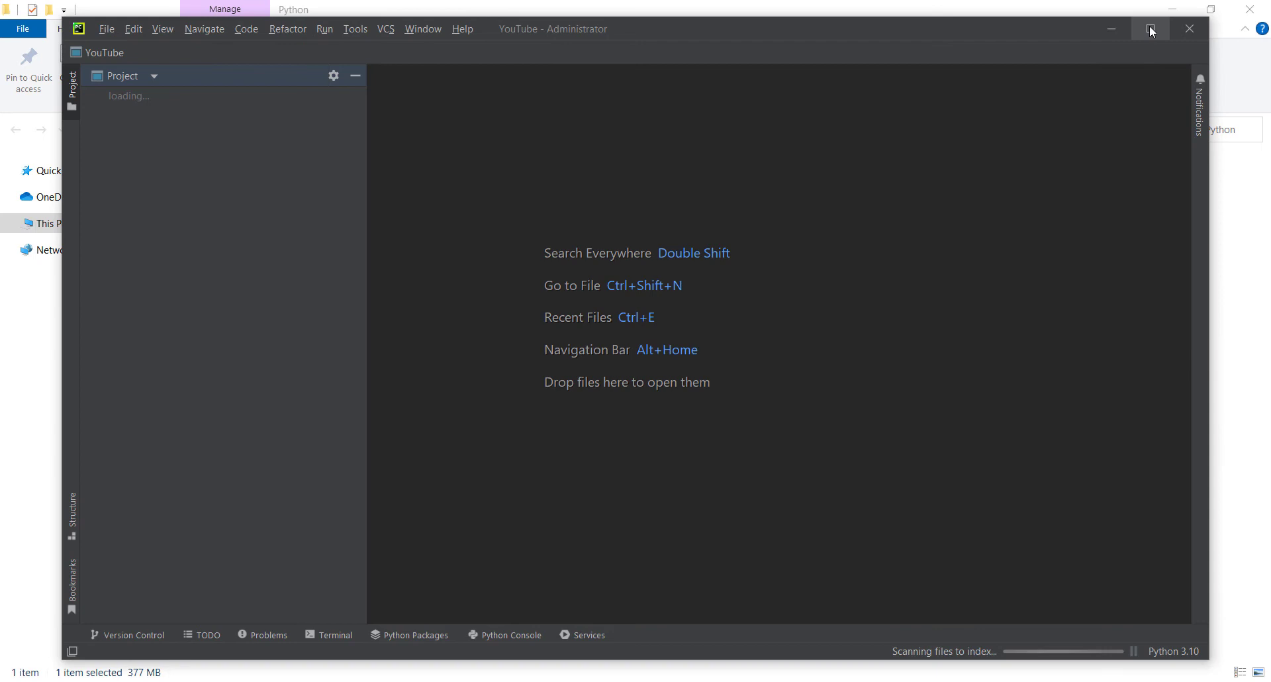
Maximize PyCharm, turn off the shared-indexes offer, and auto-configure Defender directory exclusions
{"action": "left_click", "coordinate": [1150, 28]}
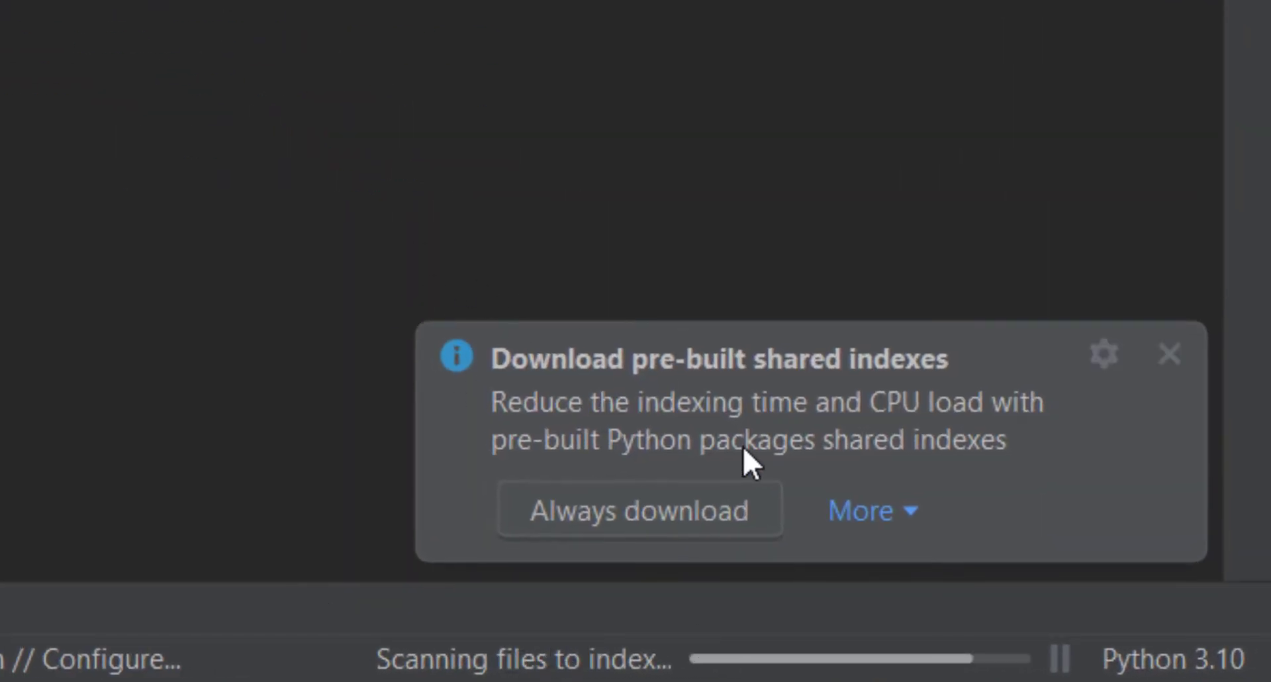
{"action": "left_click", "coordinate": [907, 517]}
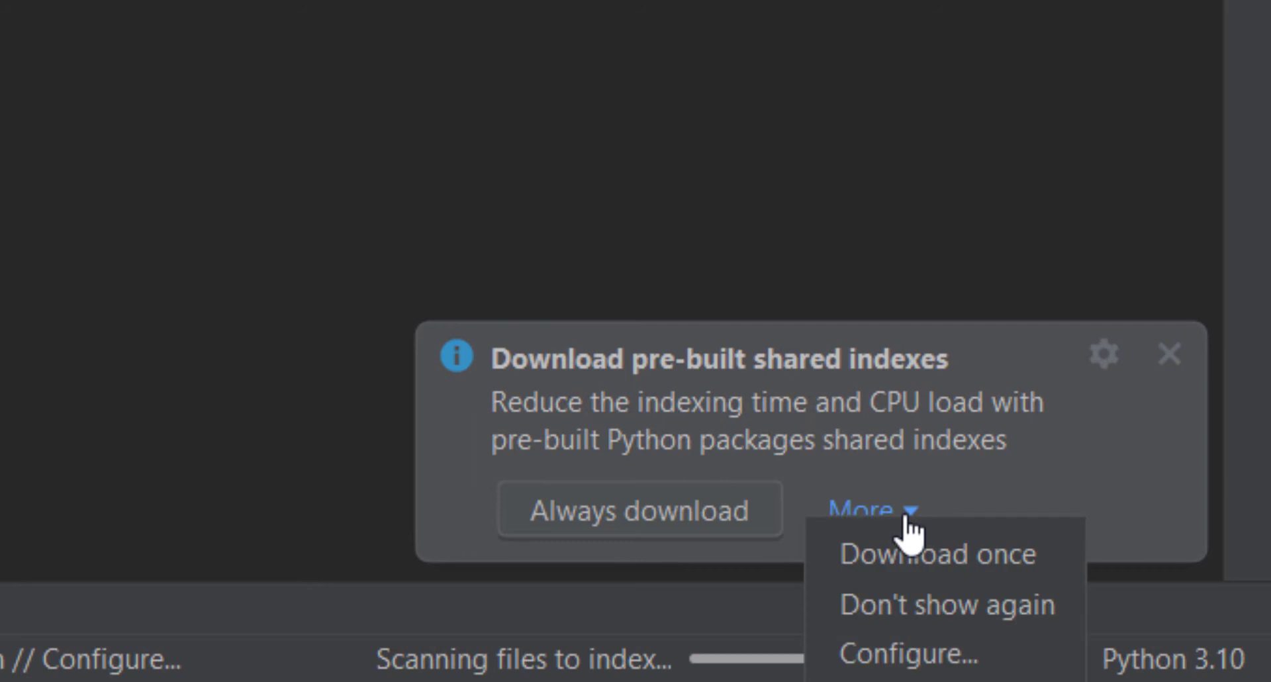
{"action": "left_click", "coordinate": [940, 601]}
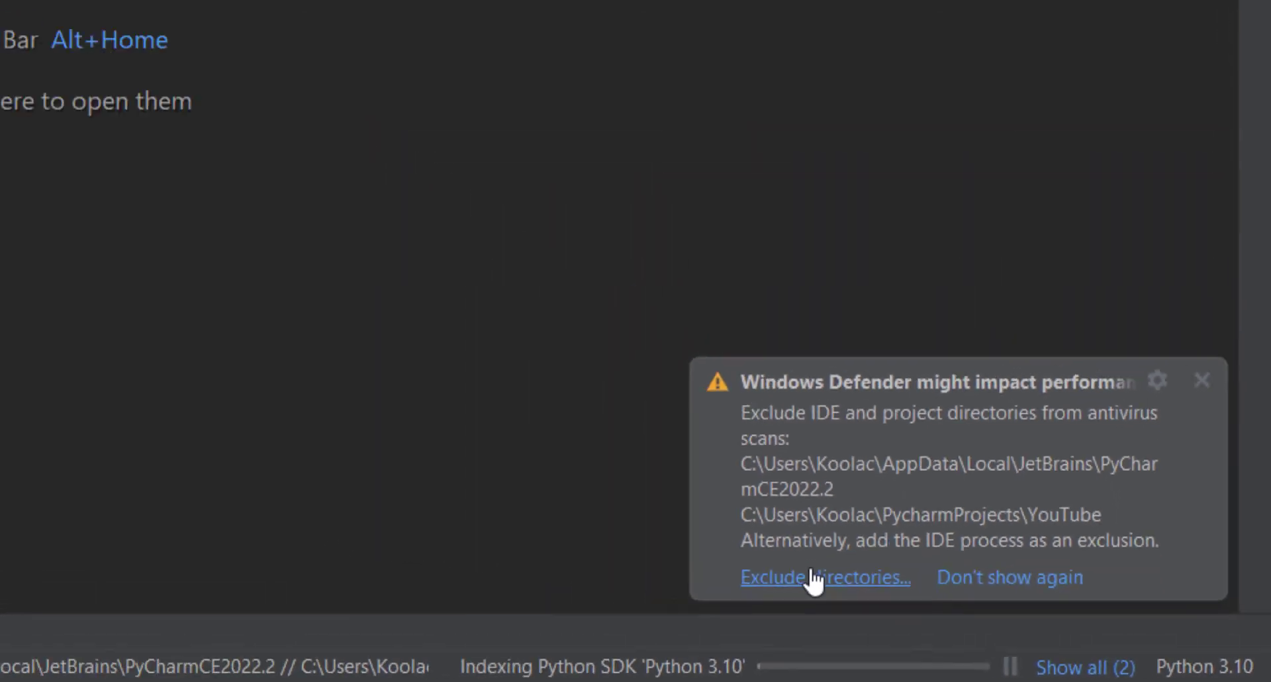
{"action": "left_click", "coordinate": [533, 514]}
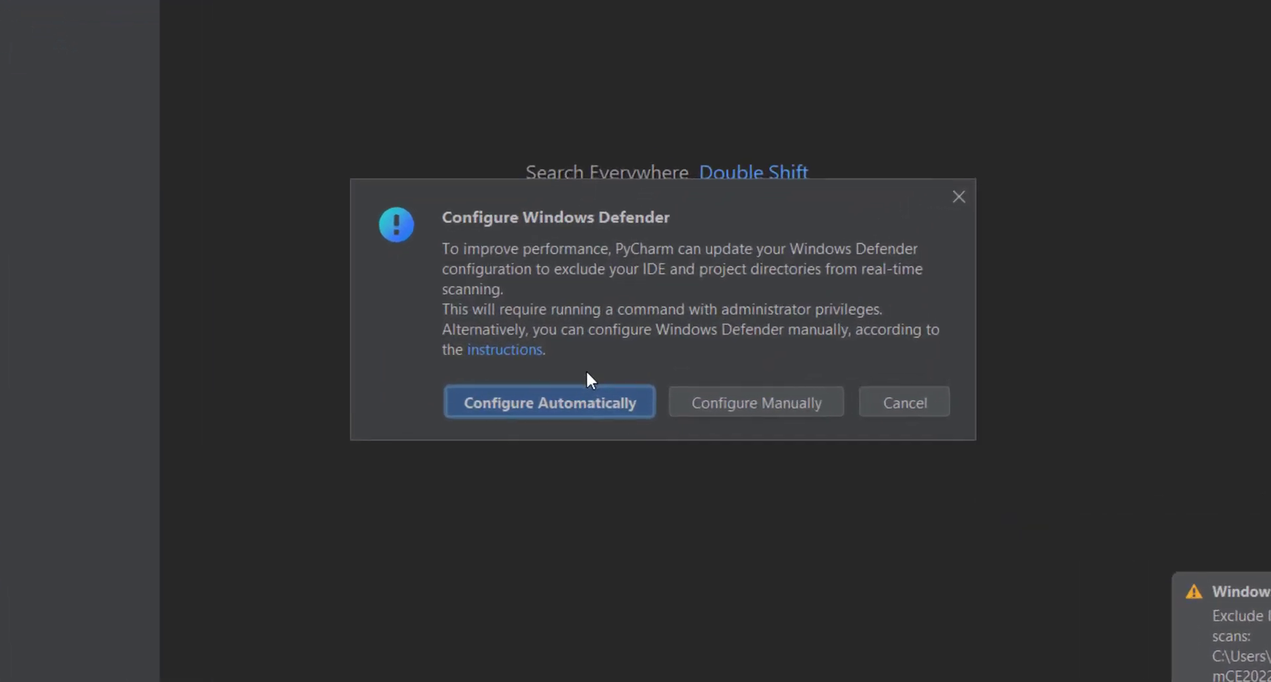
{"action": "left_click", "coordinate": [549, 403]}
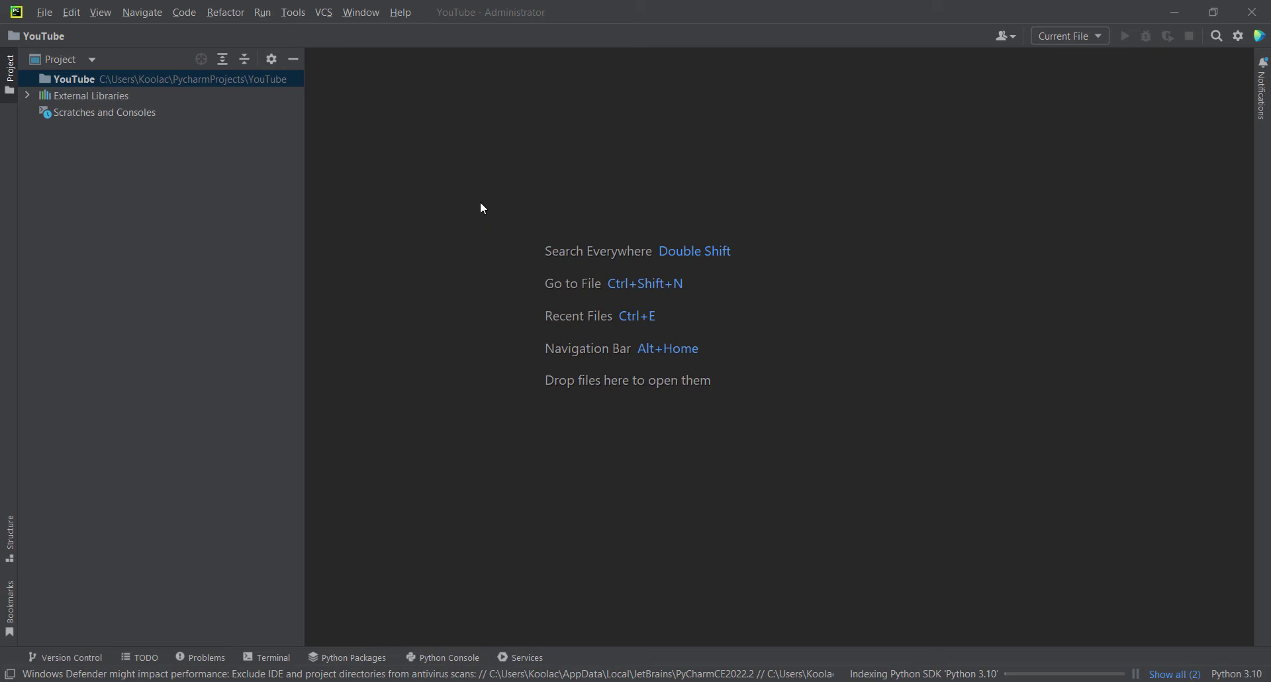
{"action": "left_click", "coordinate": [44, 13]}
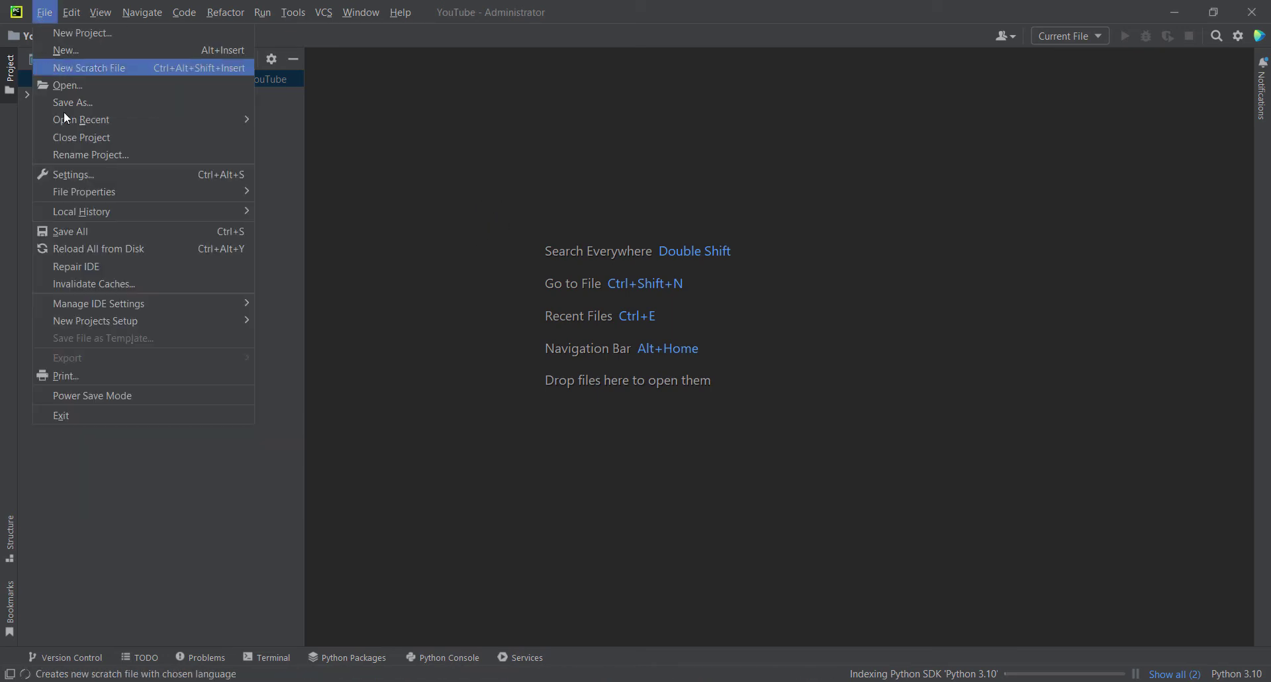
{"action": "left_click", "coordinate": [61, 173]}
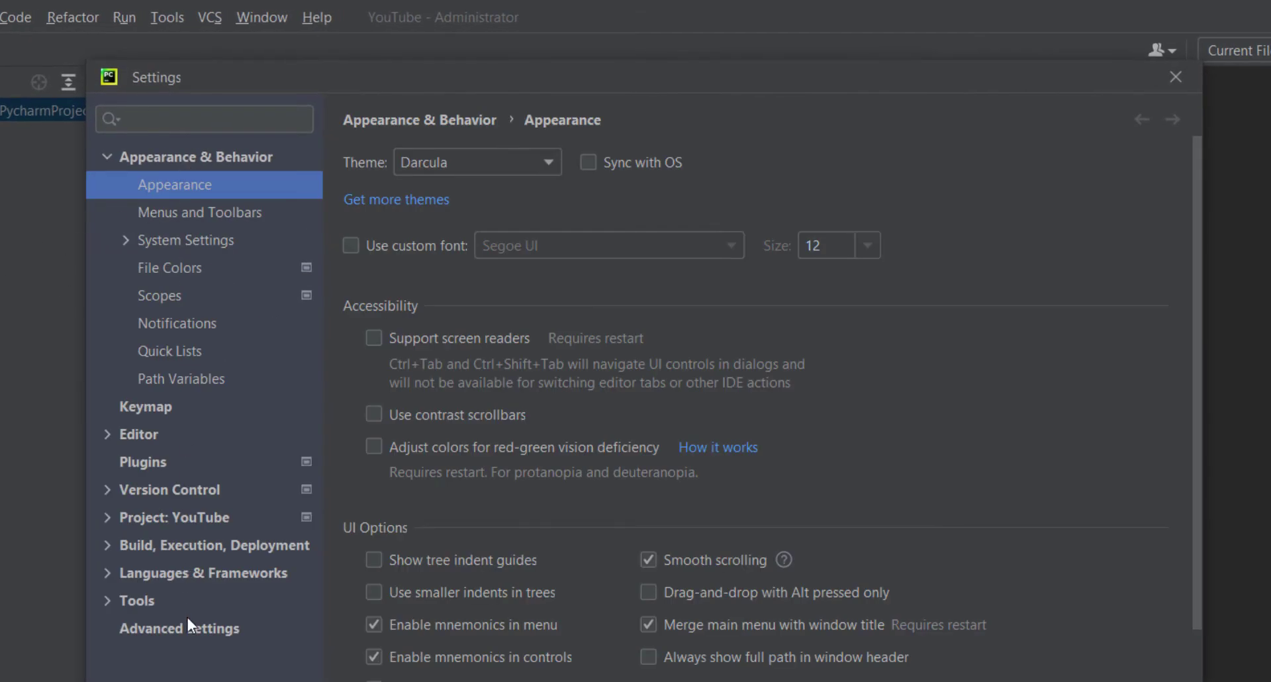
{"action": "left_click", "coordinate": [108, 158]}
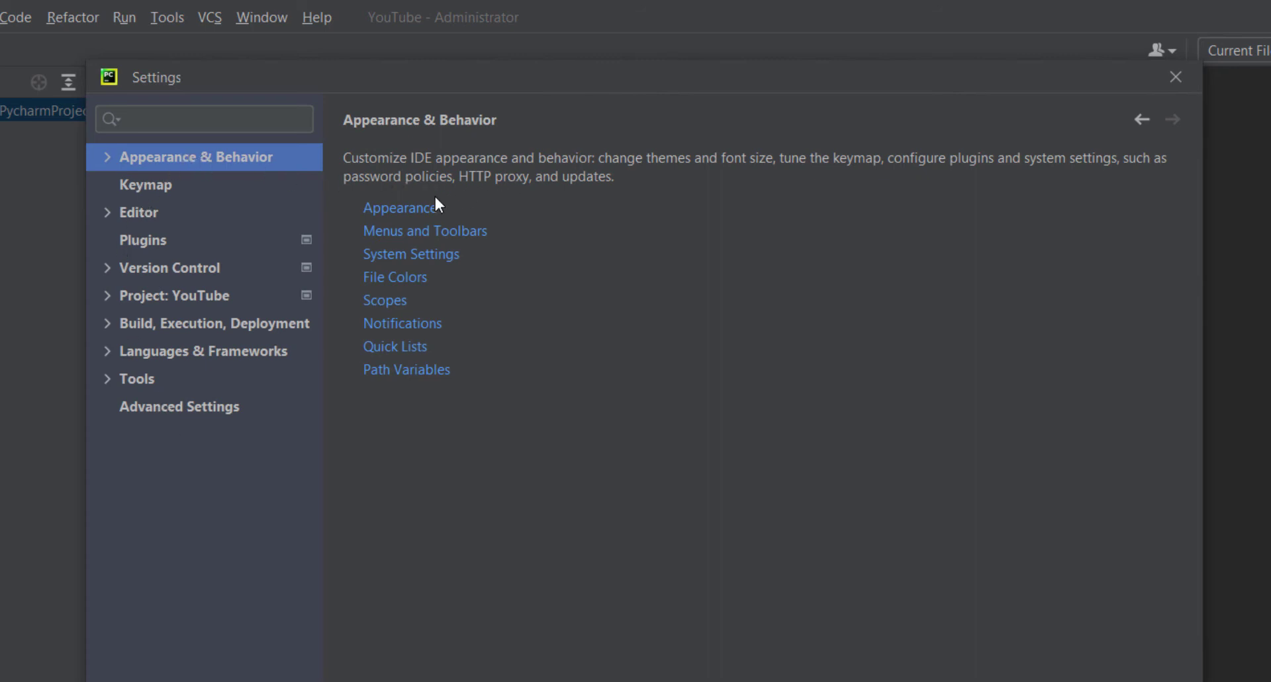
{"action": "left_click", "coordinate": [401, 211]}
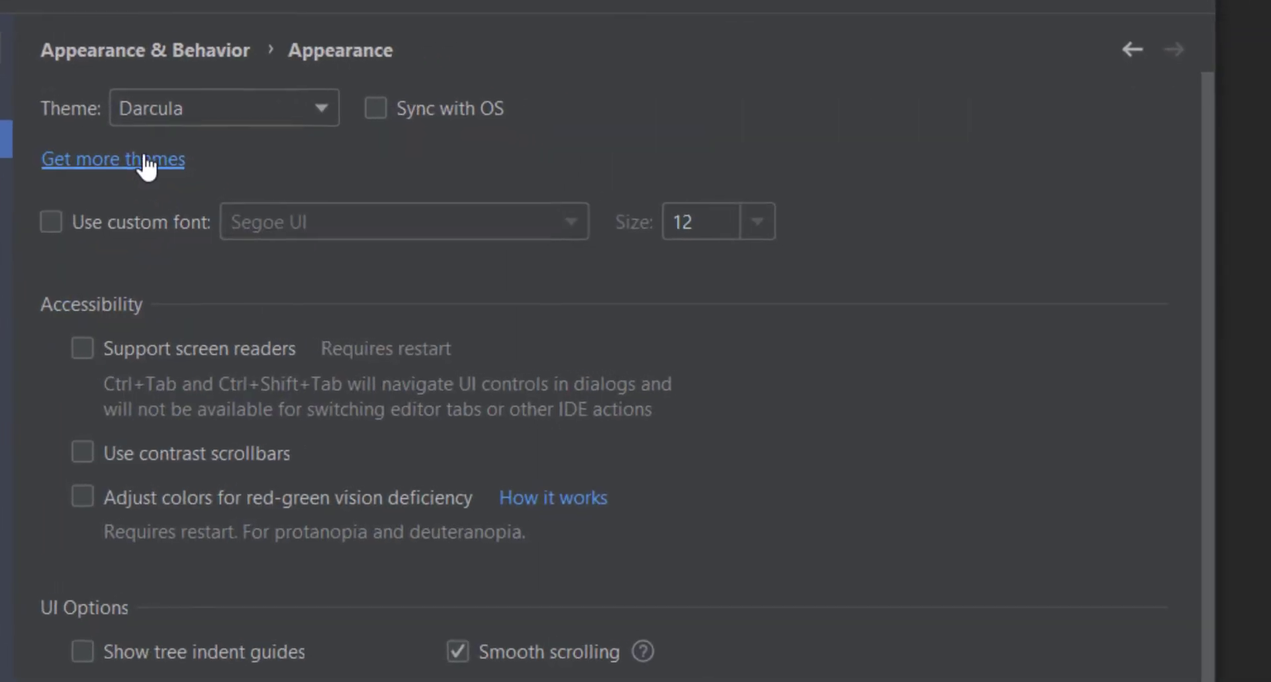
{"action": "left_click", "coordinate": [202, 112]}
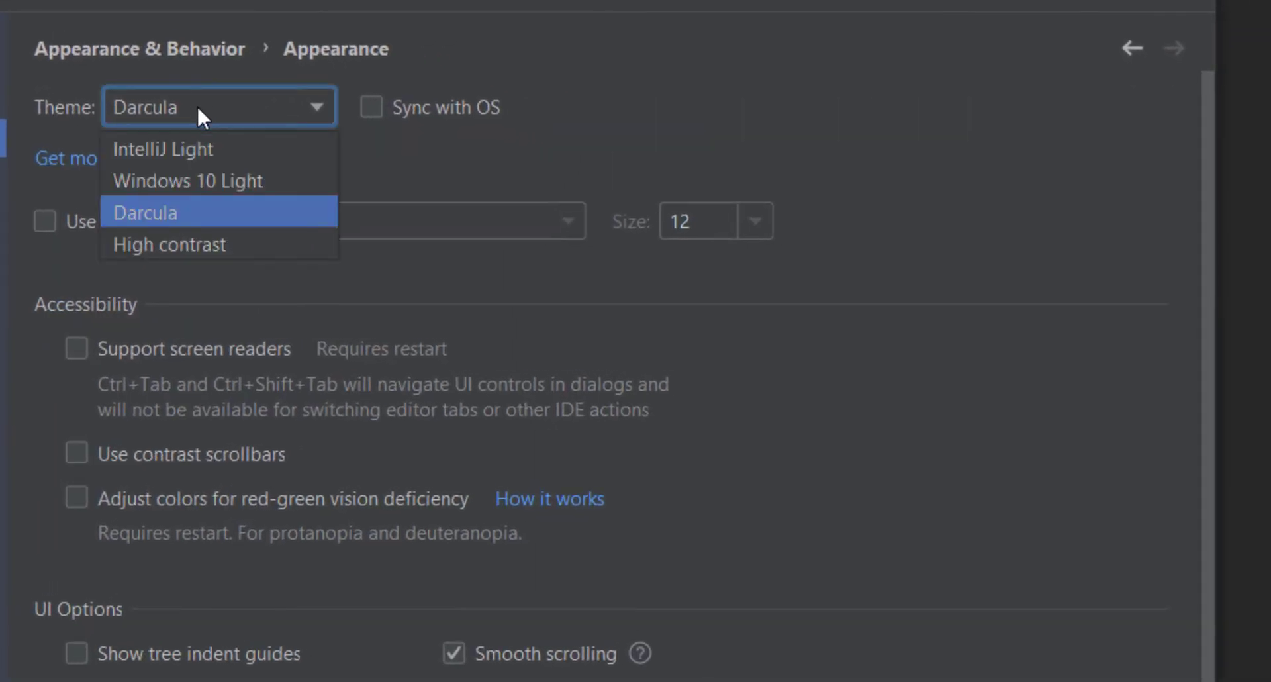
{"action": "left_click", "coordinate": [170, 192]}
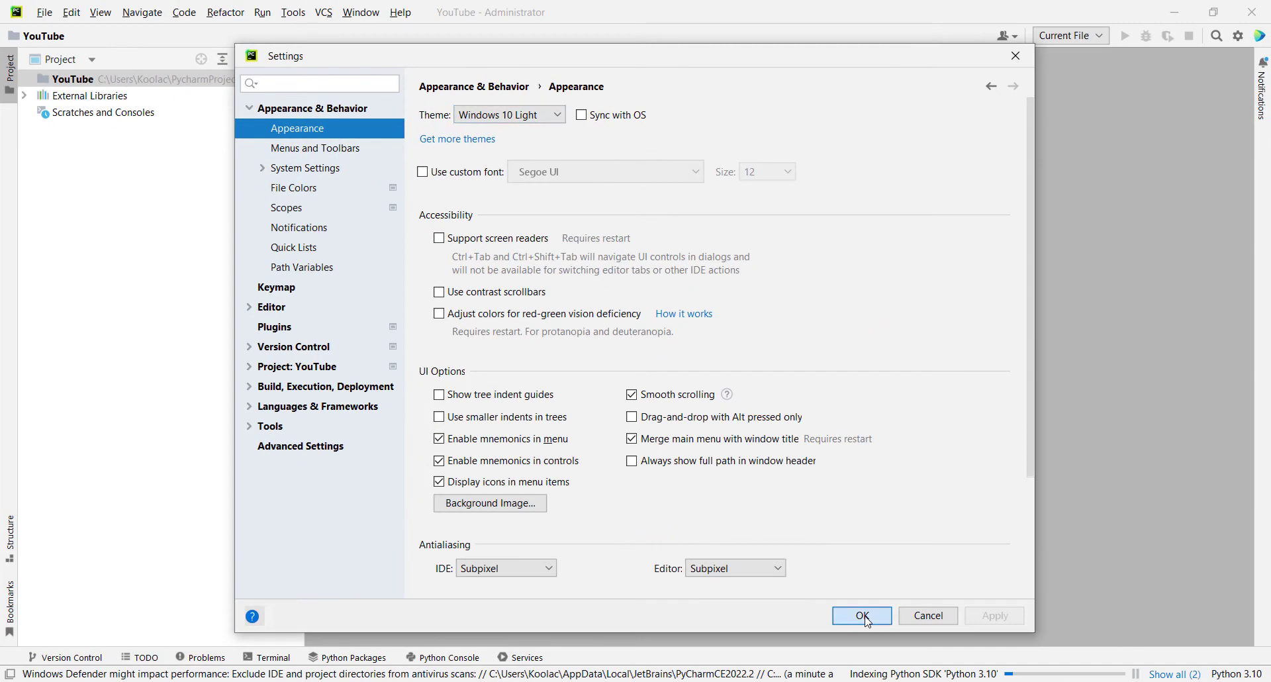
{"action": "left_click", "coordinate": [867, 621]}
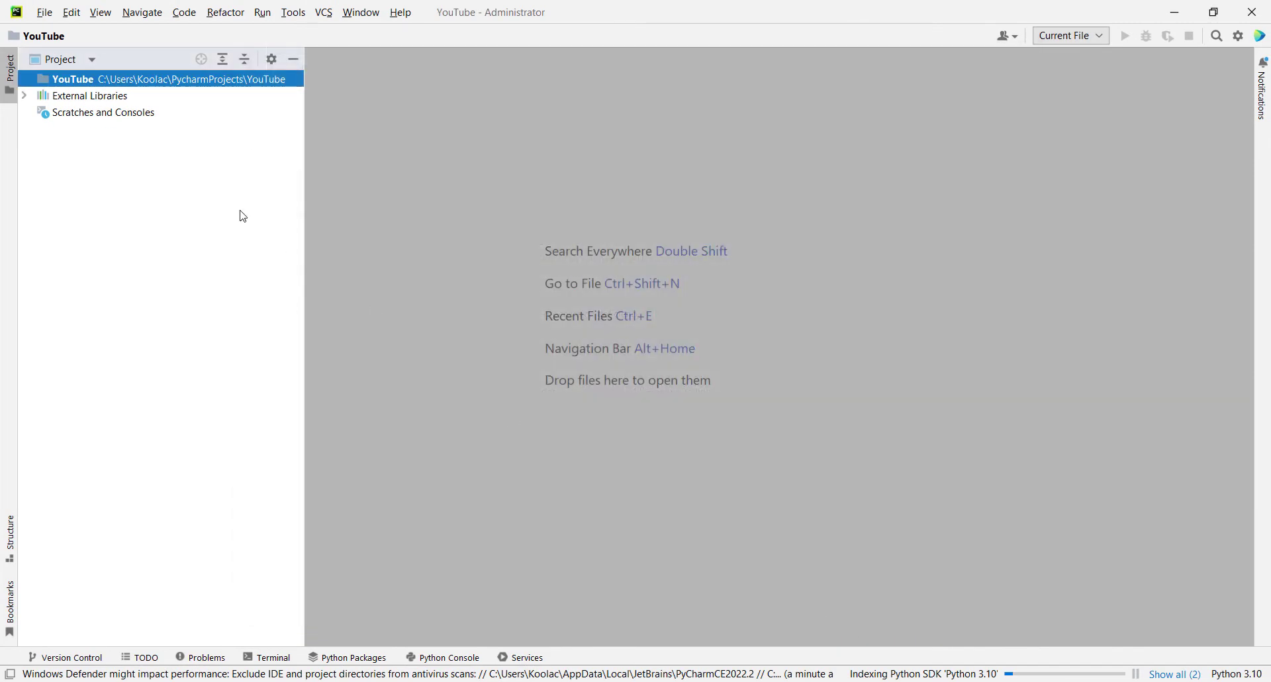
{"action": "left_click", "coordinate": [45, 13]}
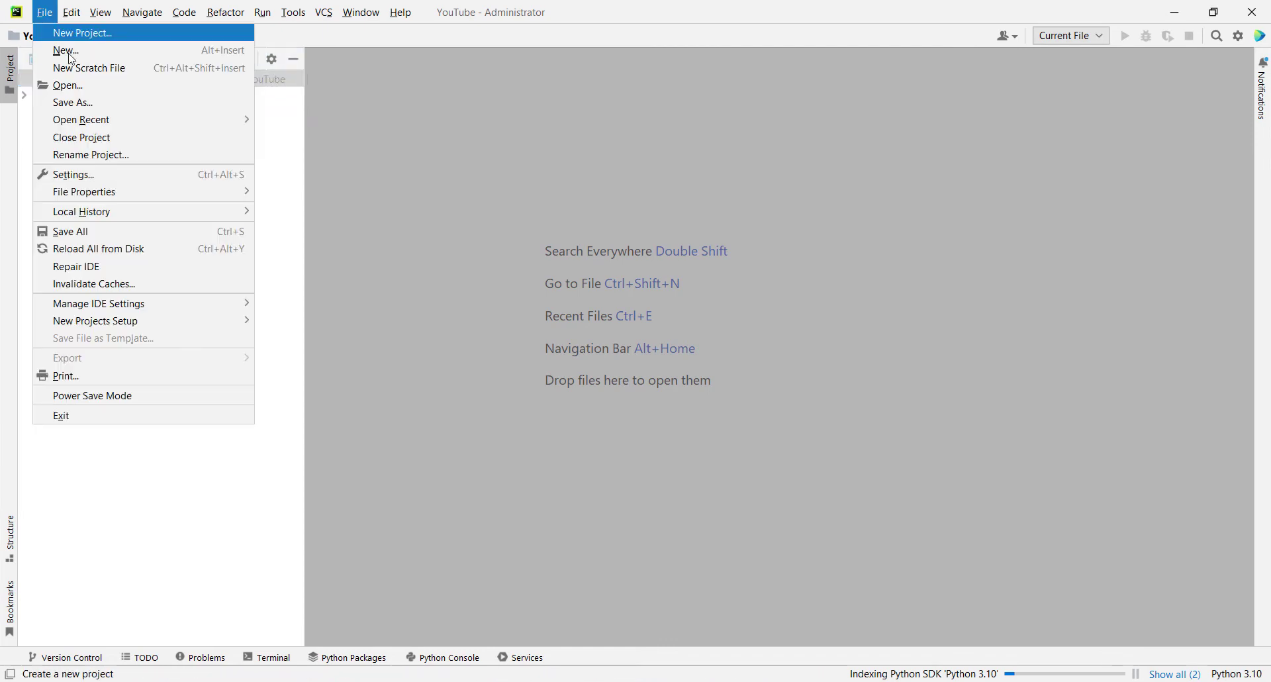
{"action": "left_click", "coordinate": [73, 175]}
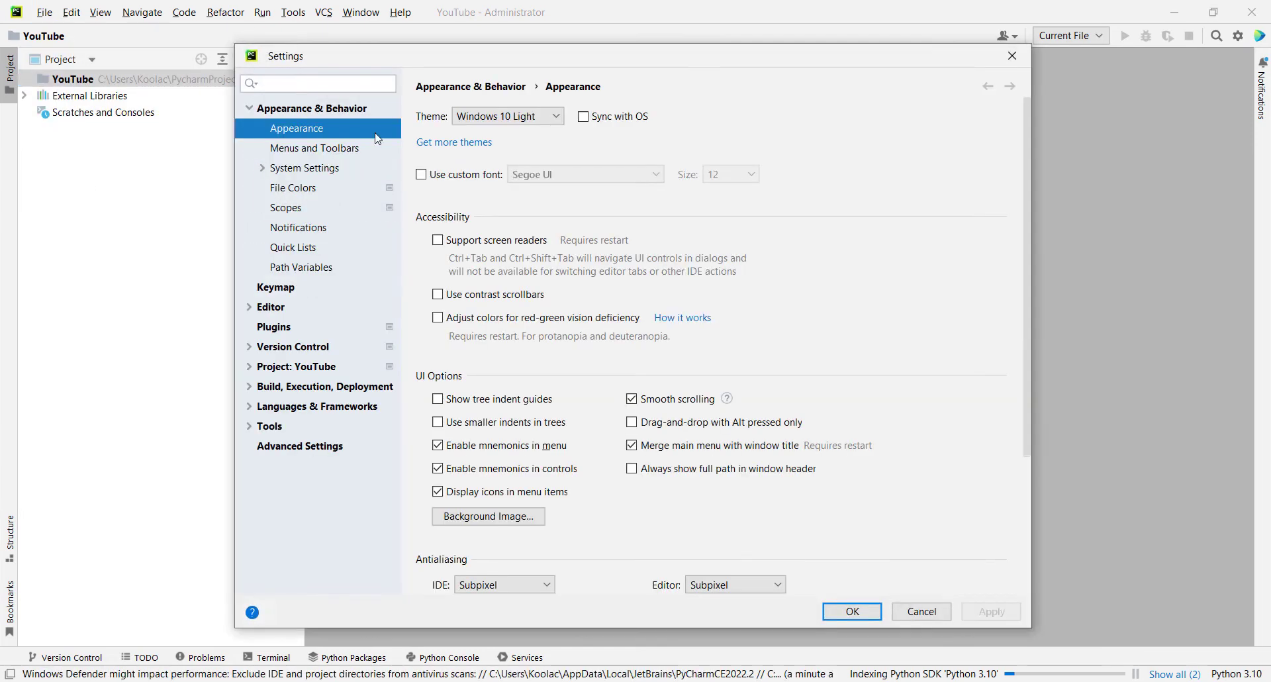
{"action": "left_click", "coordinate": [479, 122]}
{"action": "left_click", "coordinate": [479, 166]}
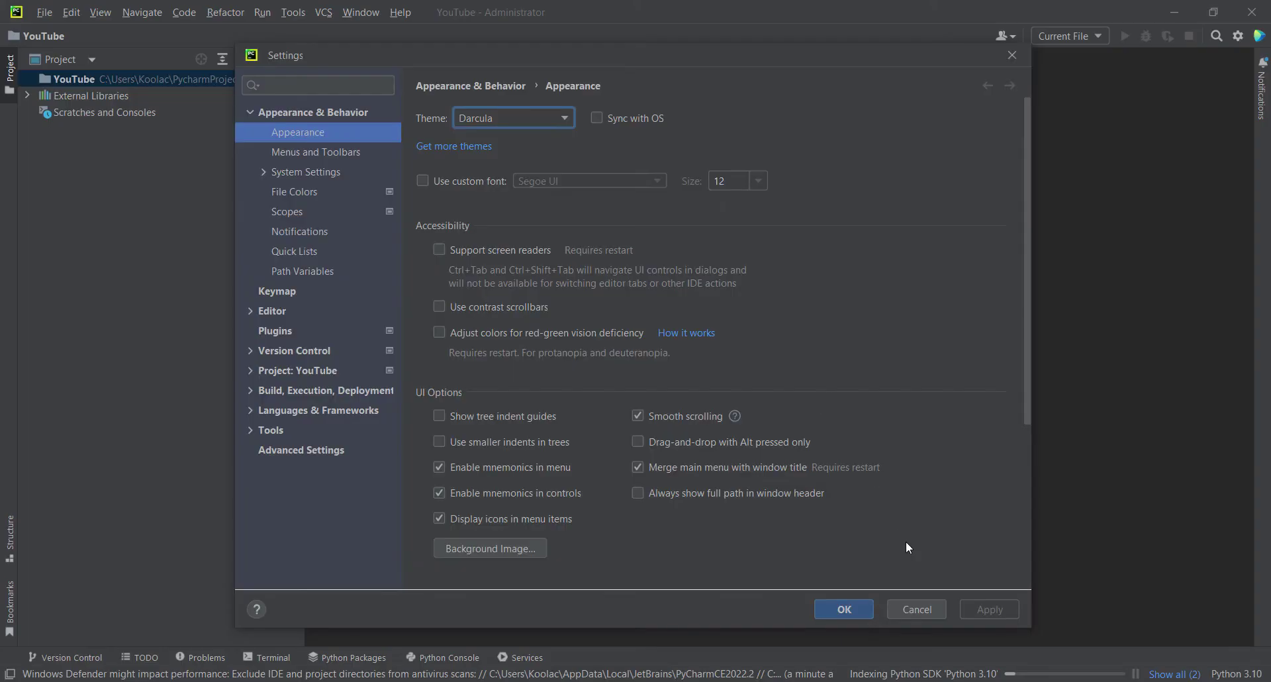
{"action": "left_click", "coordinate": [847, 610]}
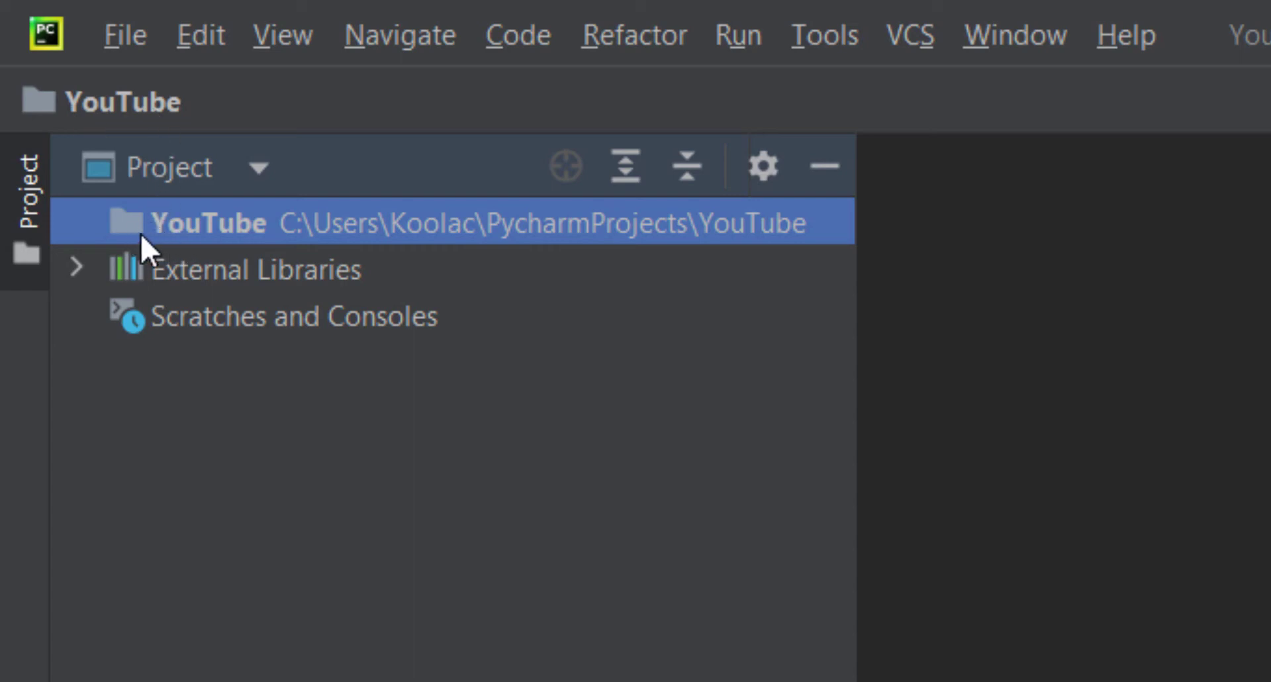
Create Code01.py in the YouTube folder and type print(5*8) on its first line
{"action": "right_click", "coordinate": [176, 220]}
{"action": "mouse_move", "coordinate": [300, 249]}
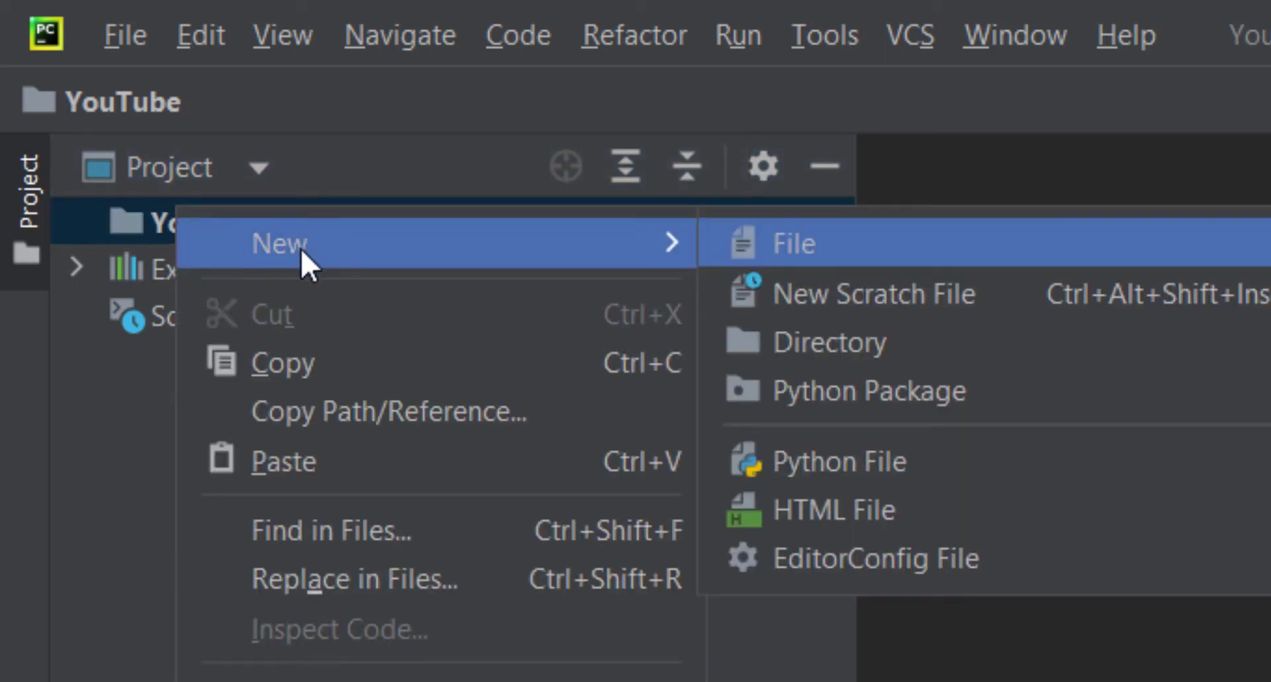
{"action": "left_click", "coordinate": [850, 465]}
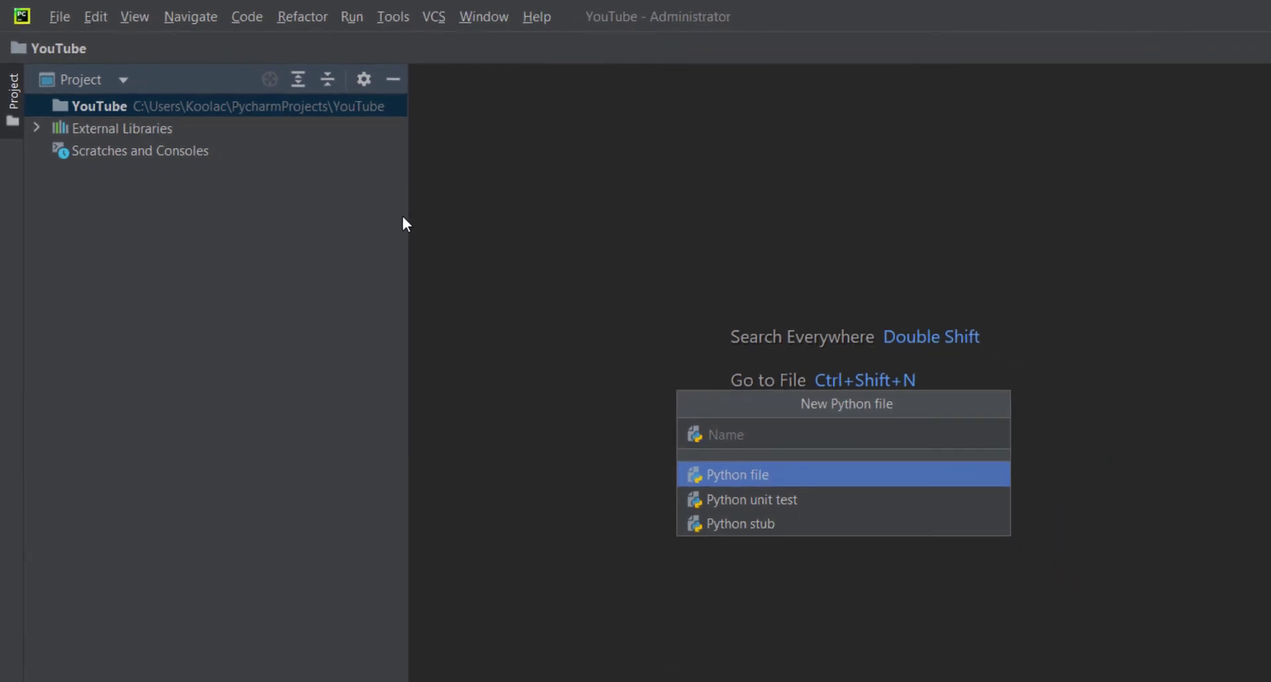
{"action": "type", "text": "Code01"}
{"action": "key", "text": "Return"}
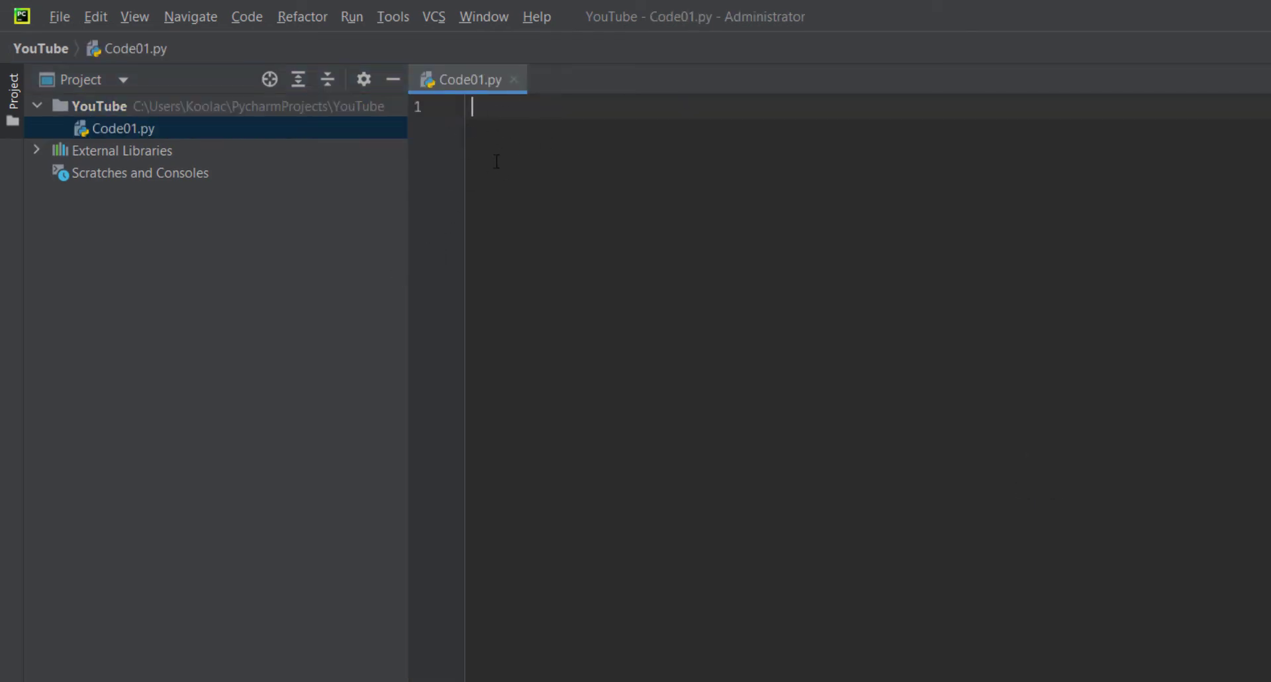
{"action": "type", "text": "print("}
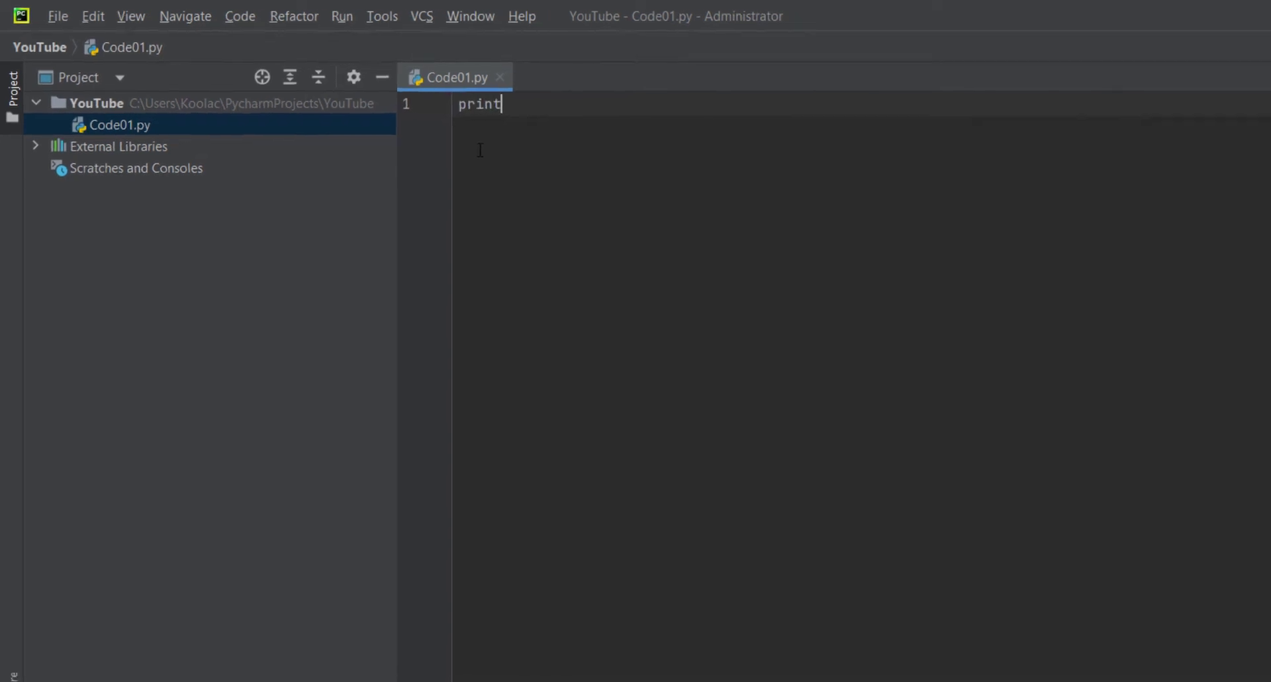
{"action": "type", "text": "5*8"}
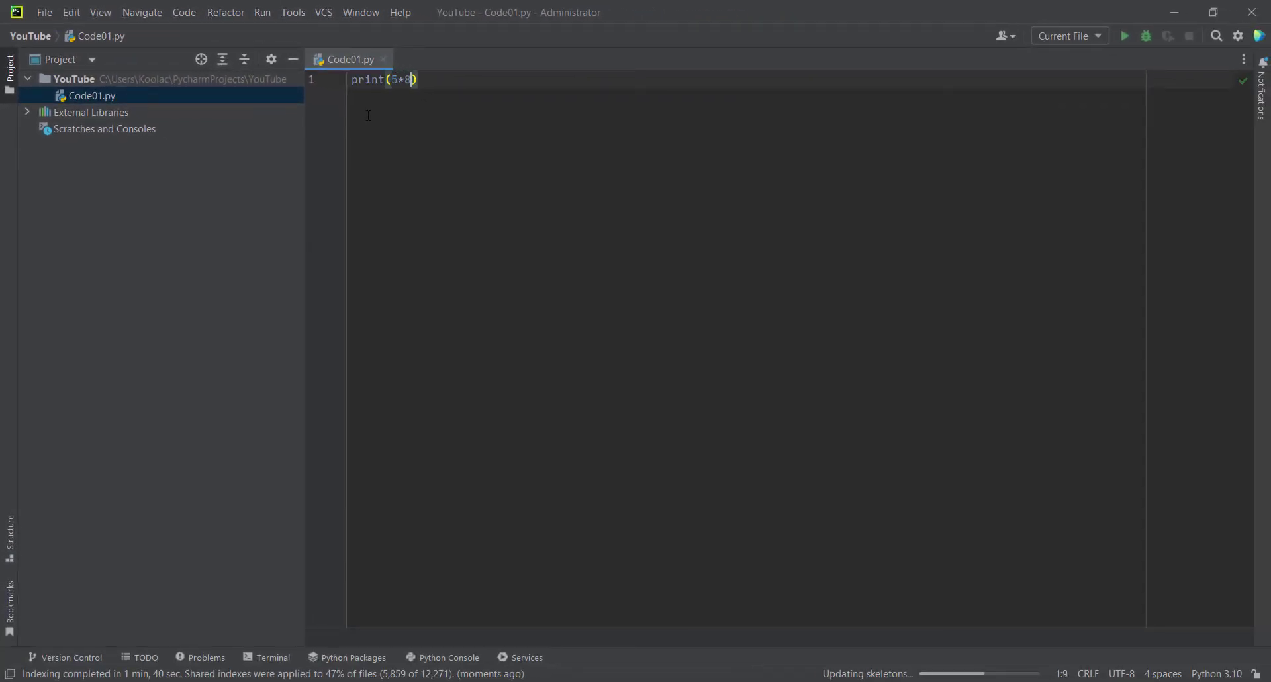
Change the editor font size to 30 under Settings > Editor > Font
{"action": "left_click", "coordinate": [48, 14]}
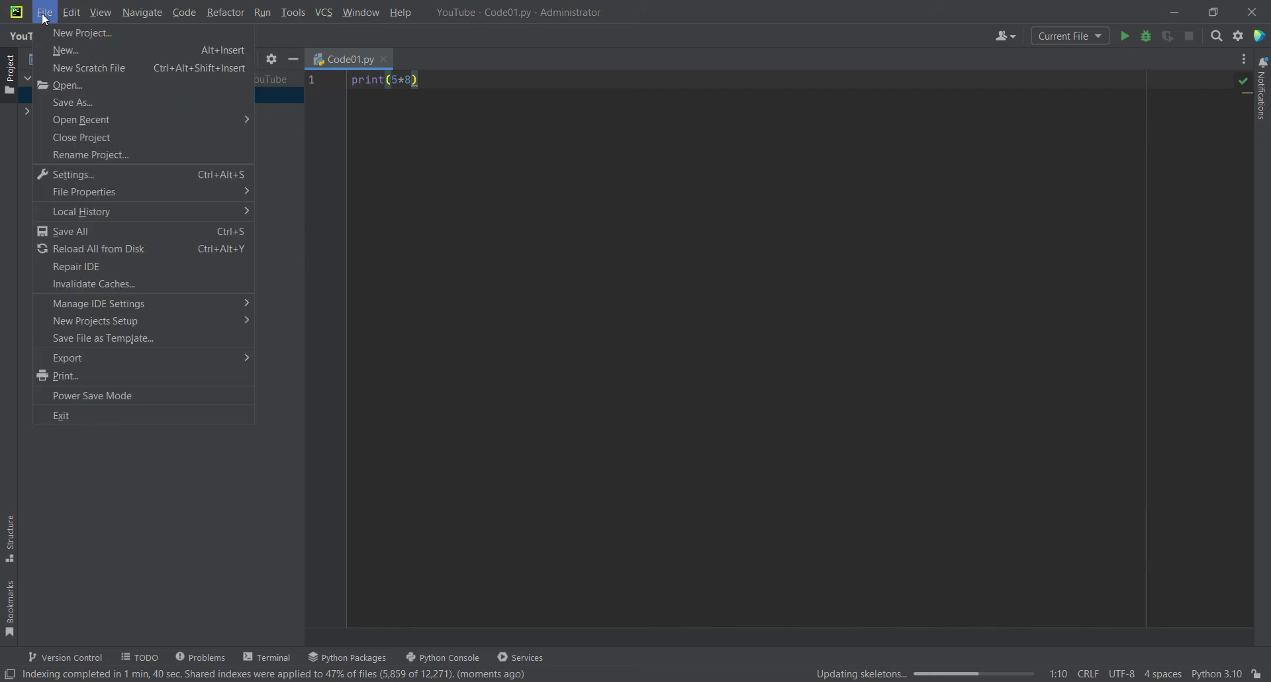
{"action": "left_click", "coordinate": [62, 175]}
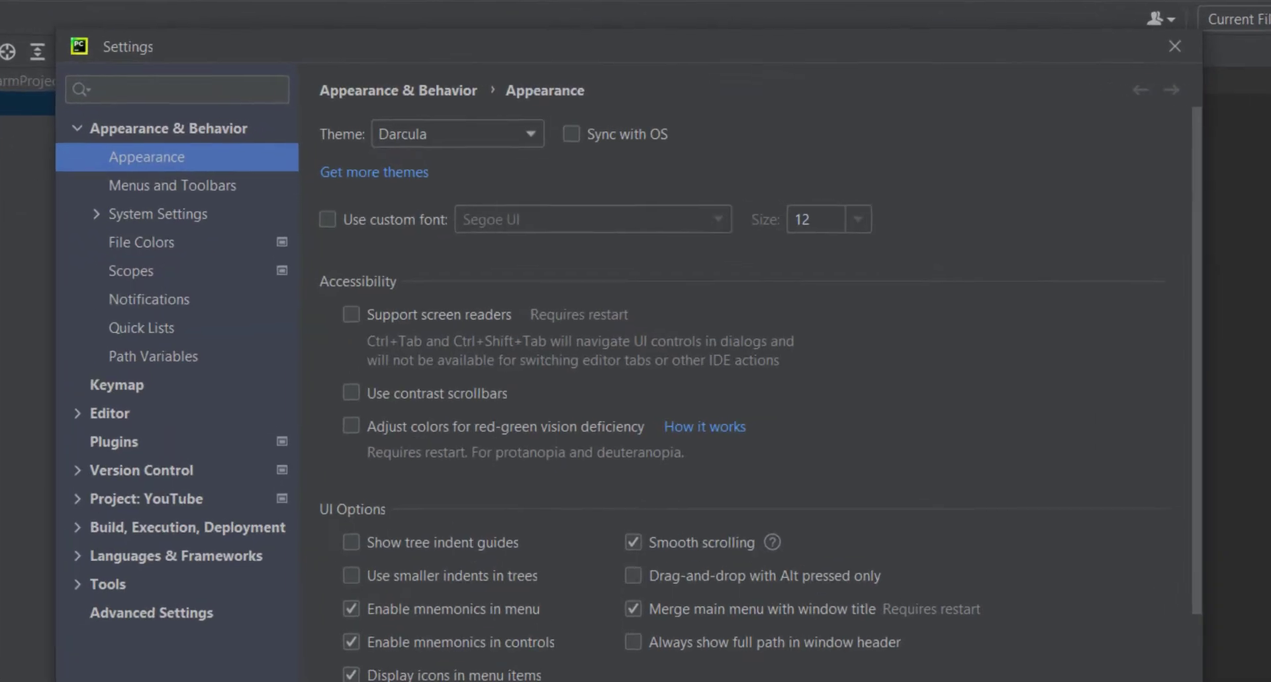
{"action": "left_click", "coordinate": [220, 120]}
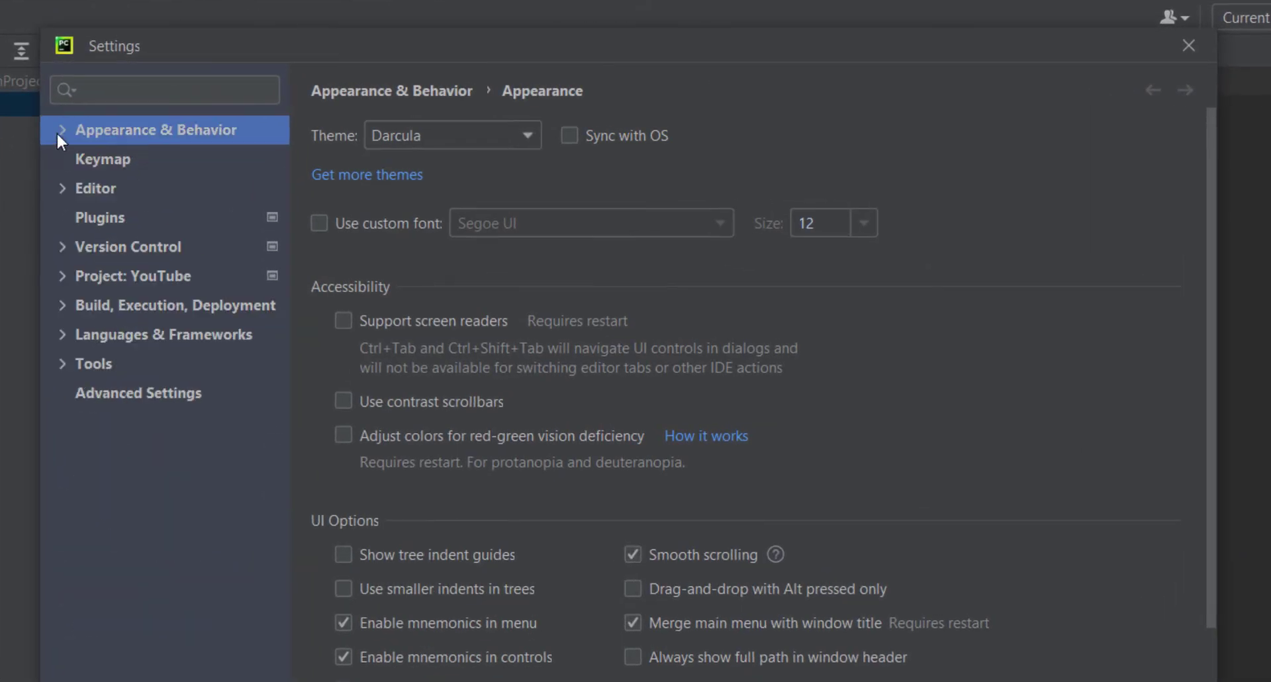
{"action": "left_click", "coordinate": [107, 188]}
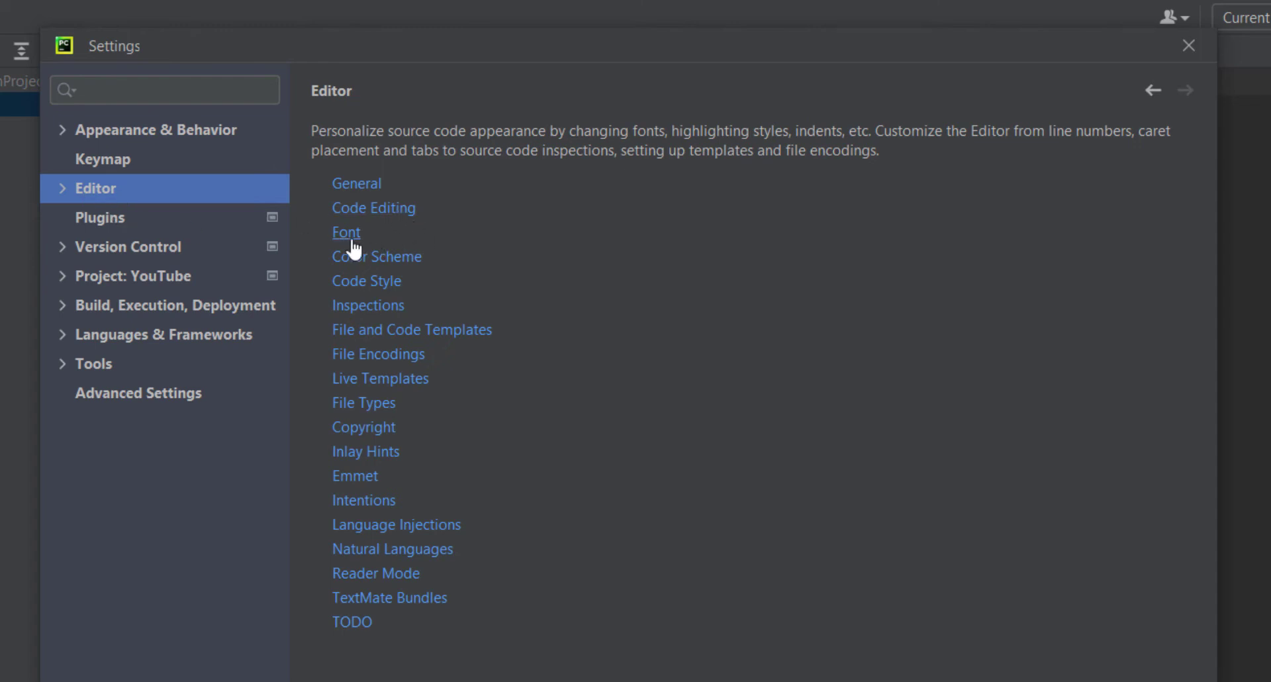
{"action": "left_click", "coordinate": [351, 237]}
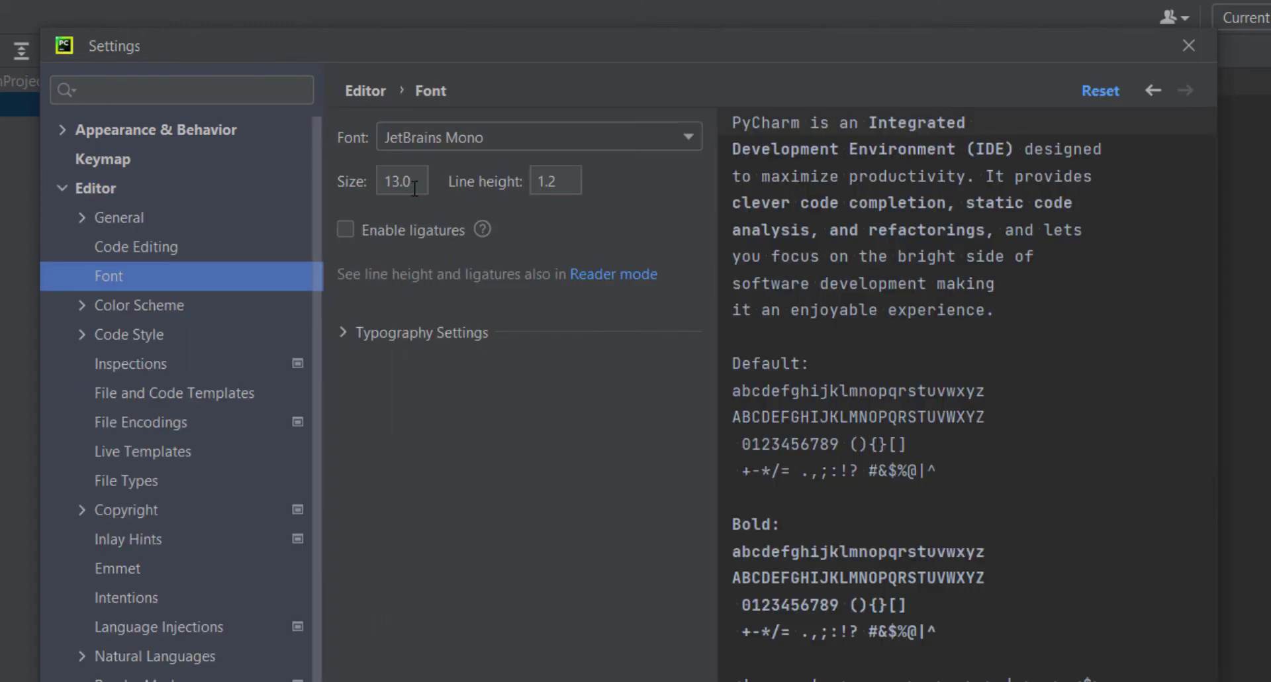
{"action": "double_click", "coordinate": [415, 189]}
{"action": "type", "text": "30"}
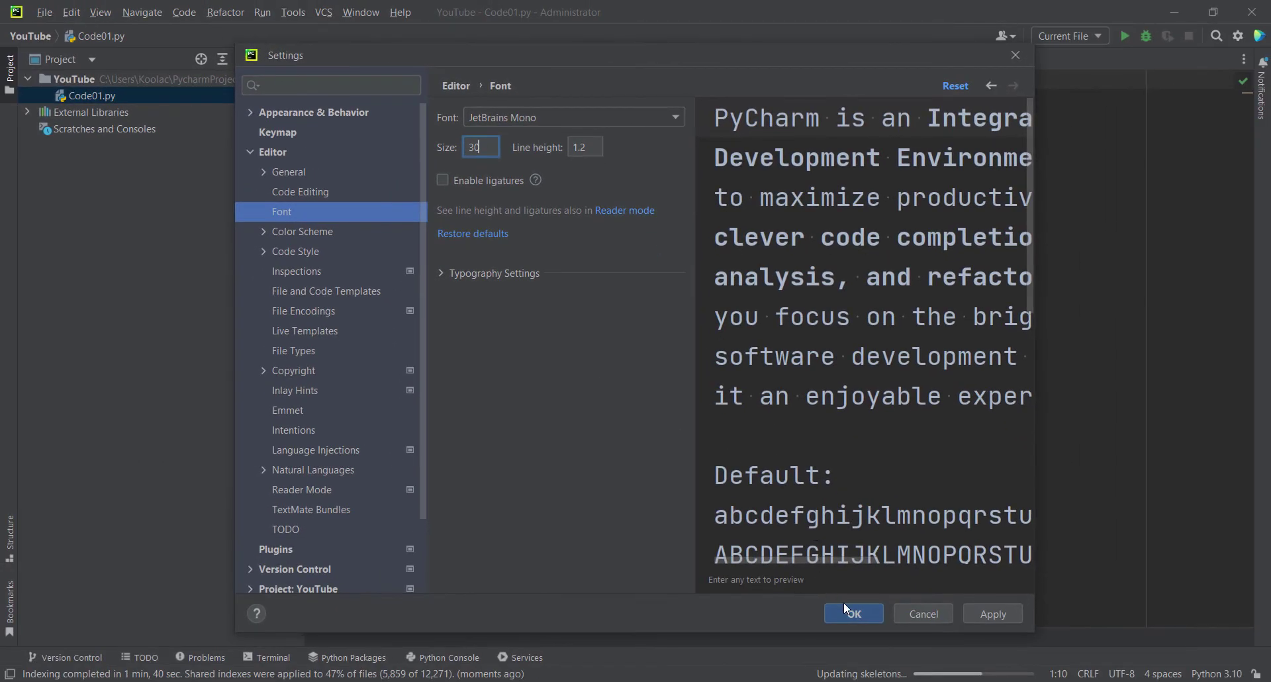
{"action": "left_click", "coordinate": [845, 604]}
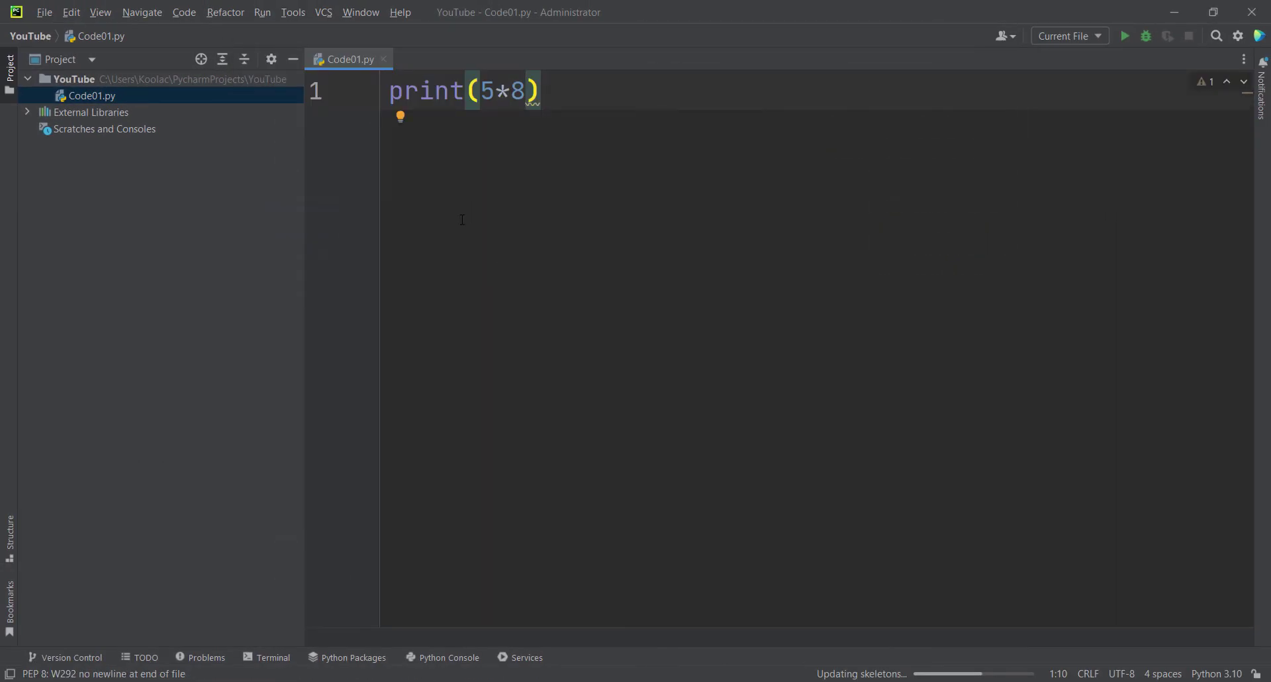
{"action": "left_click", "coordinate": [580, 116]}
Enable 'Change font size with Ctrl+Mouse Wheel' and enlarge Code01.py's text to 31pt
{"action": "left_click", "coordinate": [44, 13]}
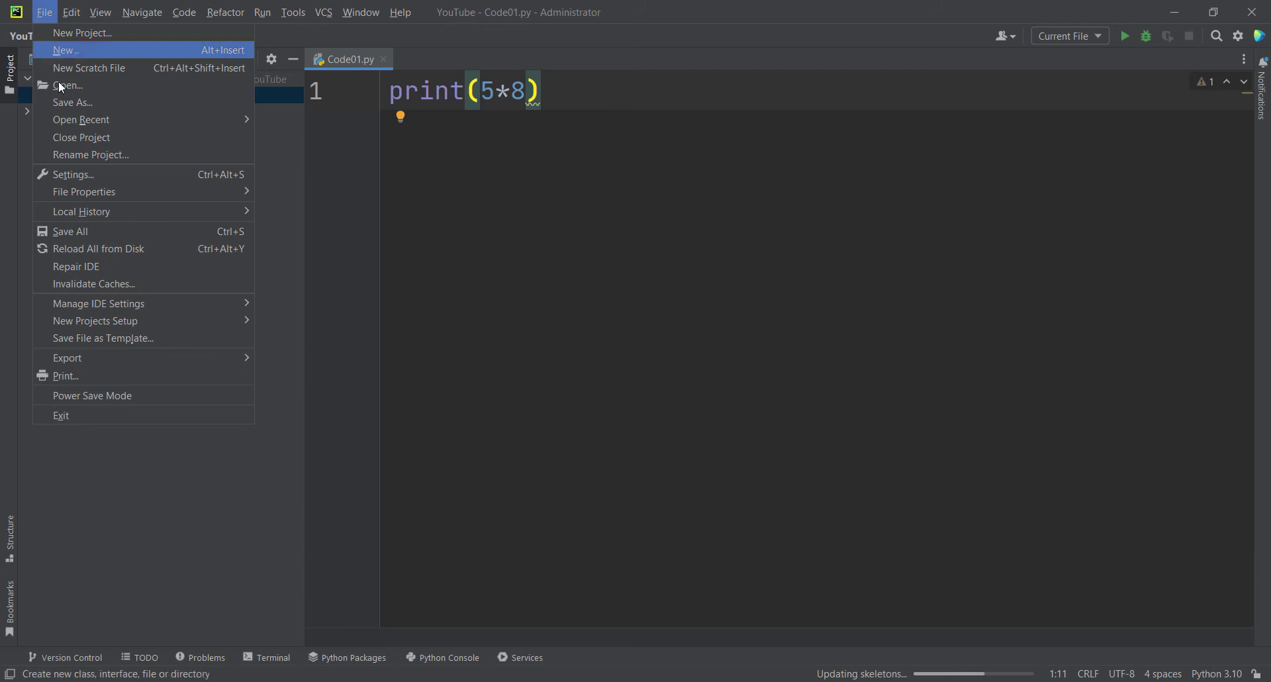
{"action": "left_click", "coordinate": [63, 173]}
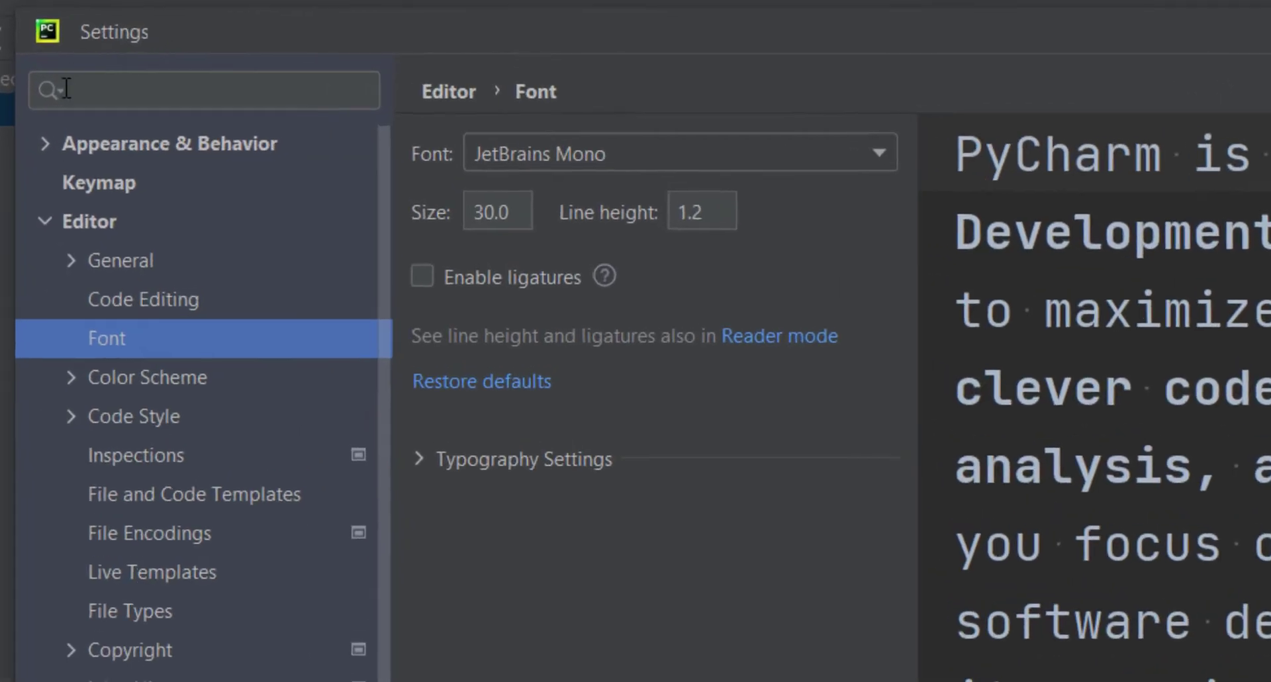
{"action": "left_click", "coordinate": [164, 95]}
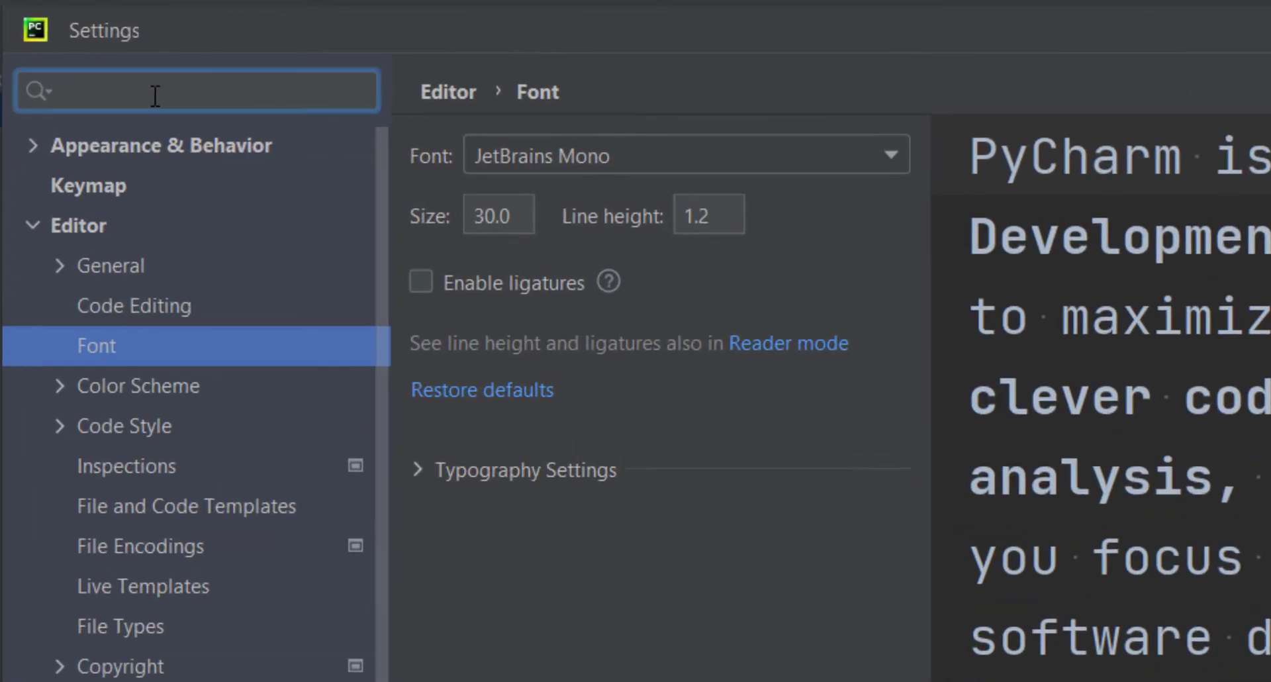
{"action": "type", "text": "mouse wheel"}
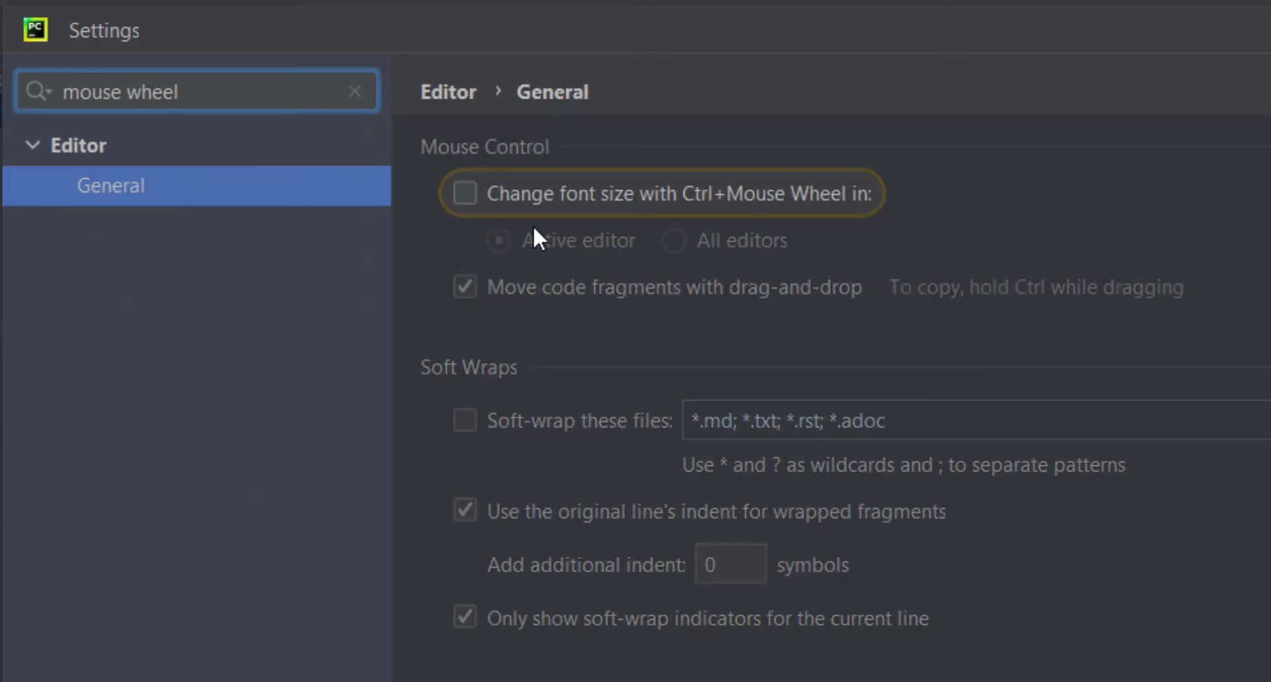
{"action": "left_click", "coordinate": [465, 193]}
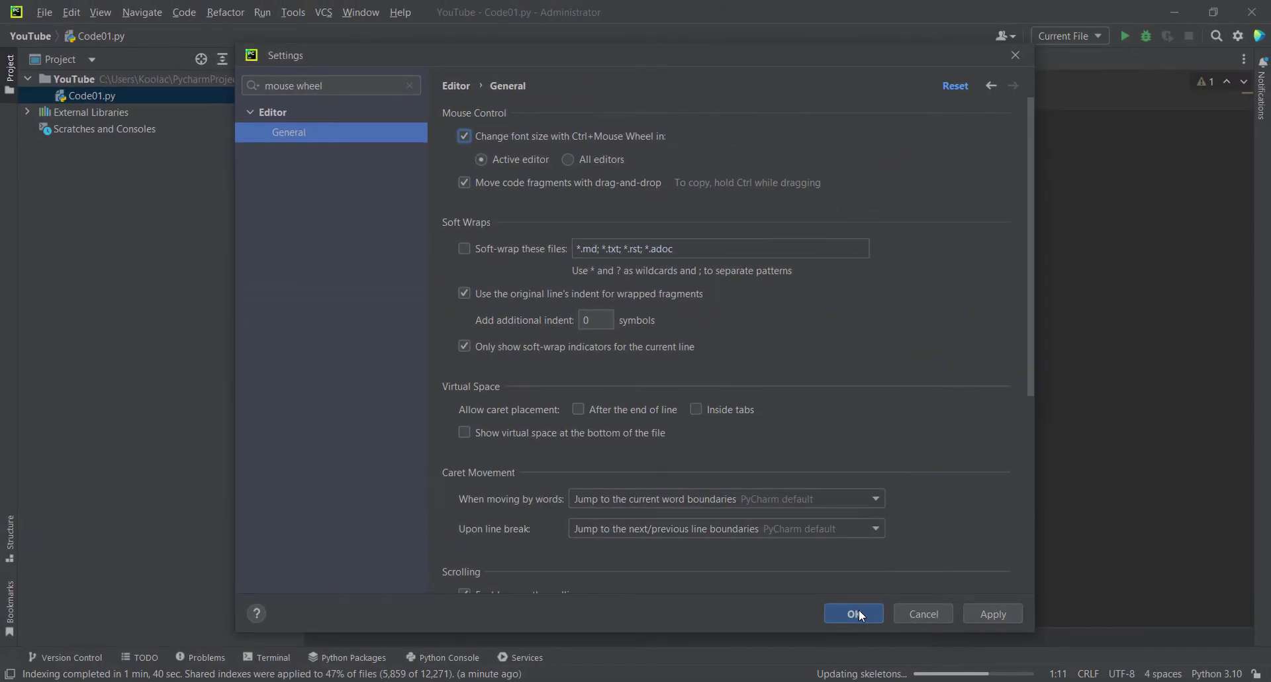
{"action": "left_click", "coordinate": [854, 614]}
{"action": "scroll", "coordinate": [615, 128], "scroll_direction": "up", "scroll_amount": 1}
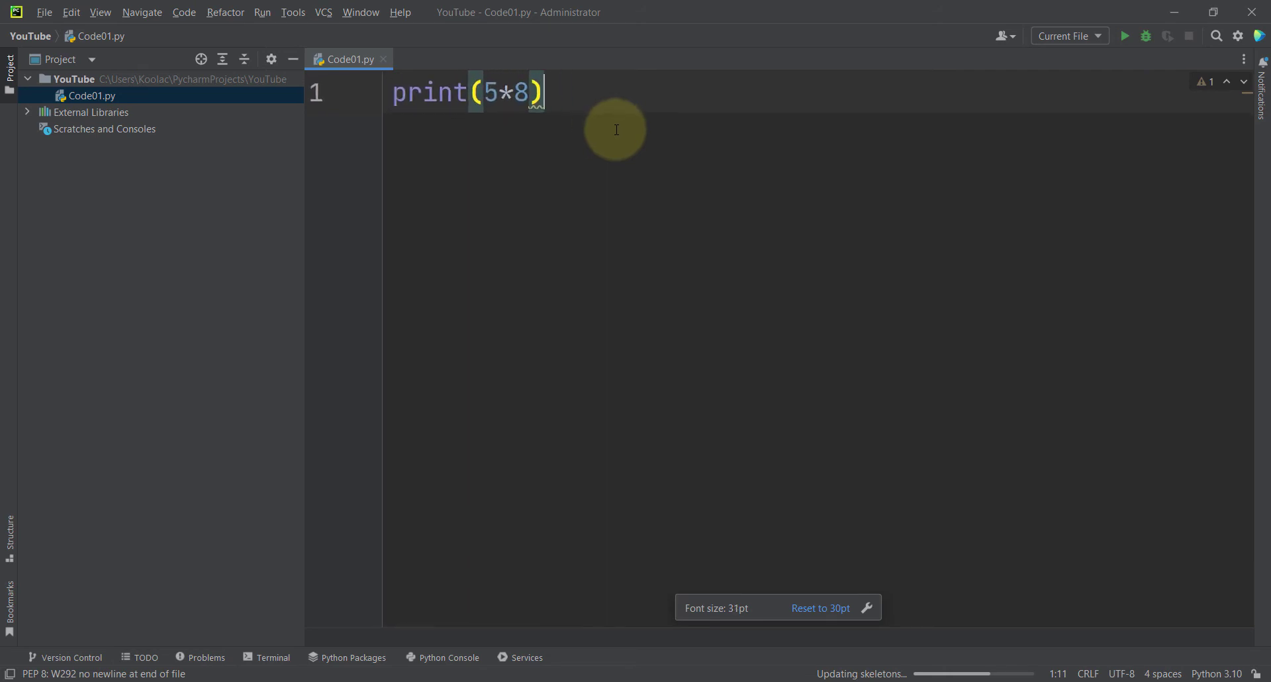
{"action": "left_click", "coordinate": [96, 227]}
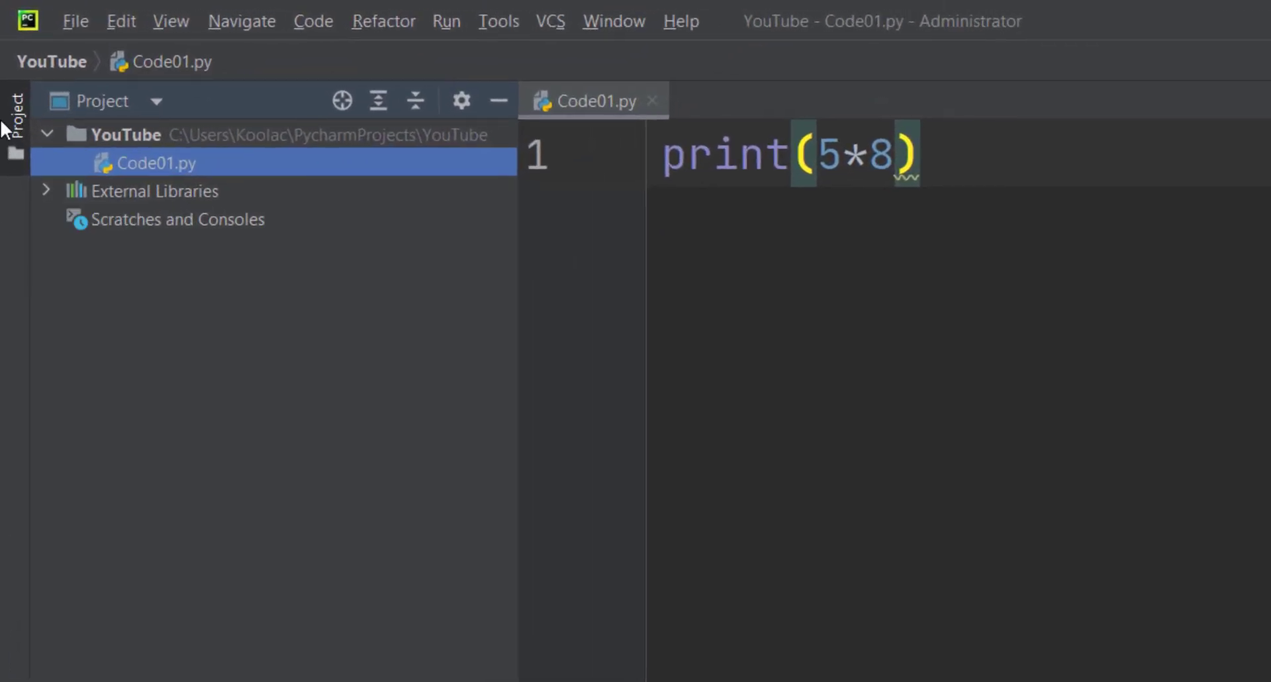
{"action": "left_click", "coordinate": [2, 119]}
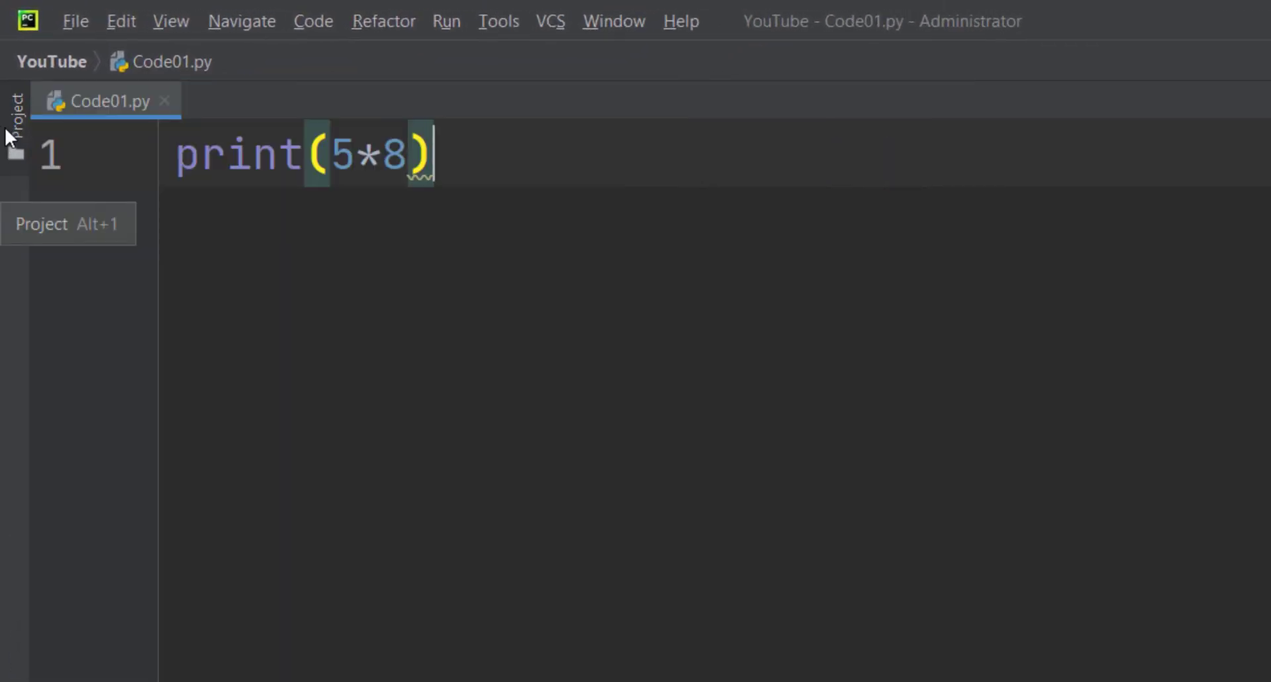
{"action": "left_click", "coordinate": [7, 129]}
{"action": "left_click", "coordinate": [8, 130]}
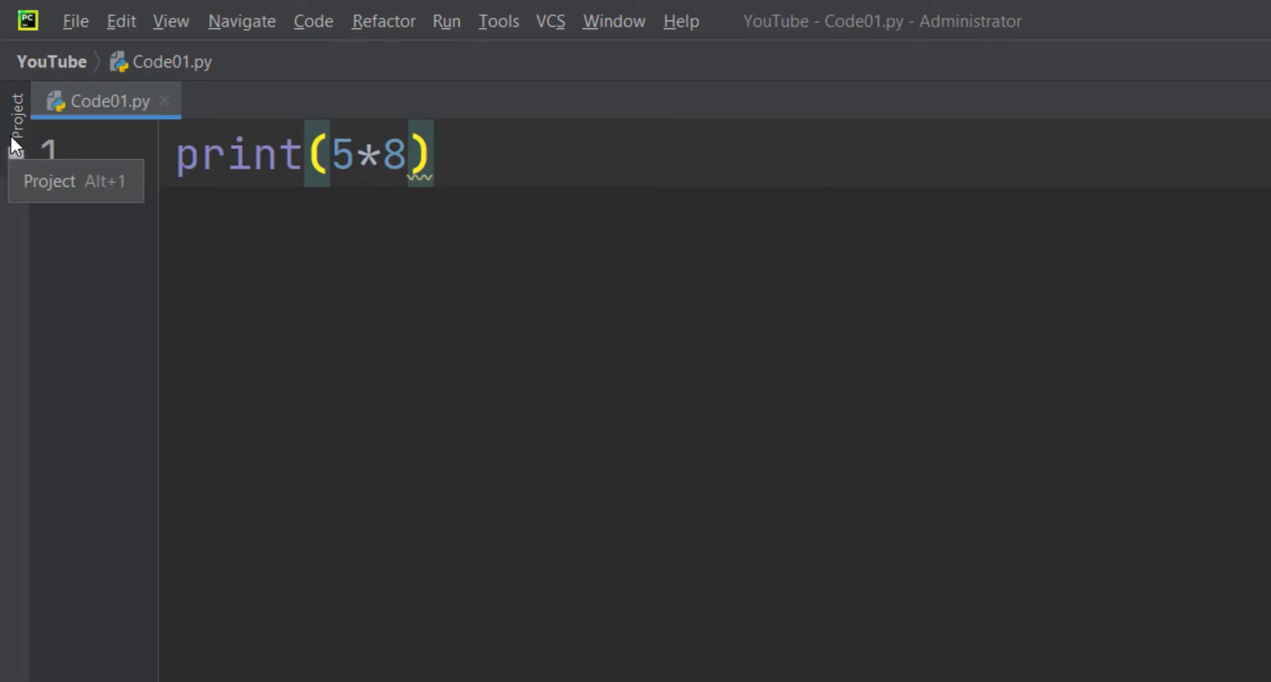
{"action": "left_click", "coordinate": [10, 135]}
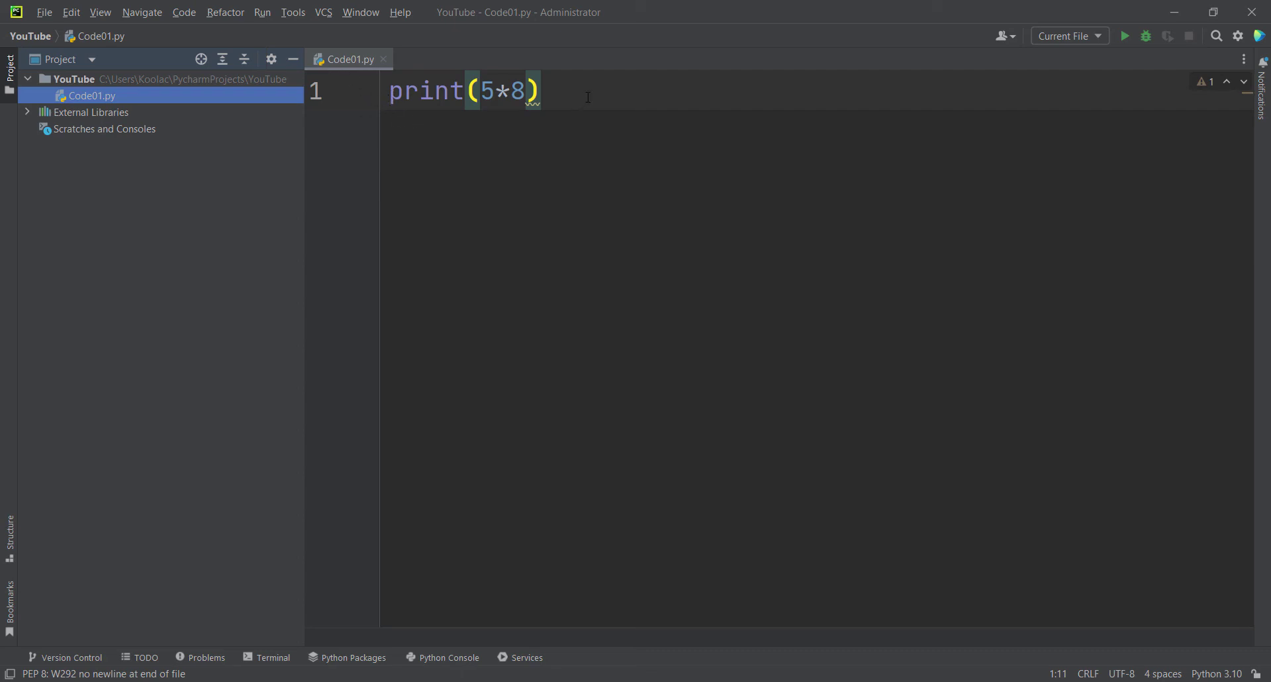
{"action": "left_click_drag", "start_coordinate": [588, 97], "coordinate": [387, 93]}
{"action": "left_click", "coordinate": [640, 126]}
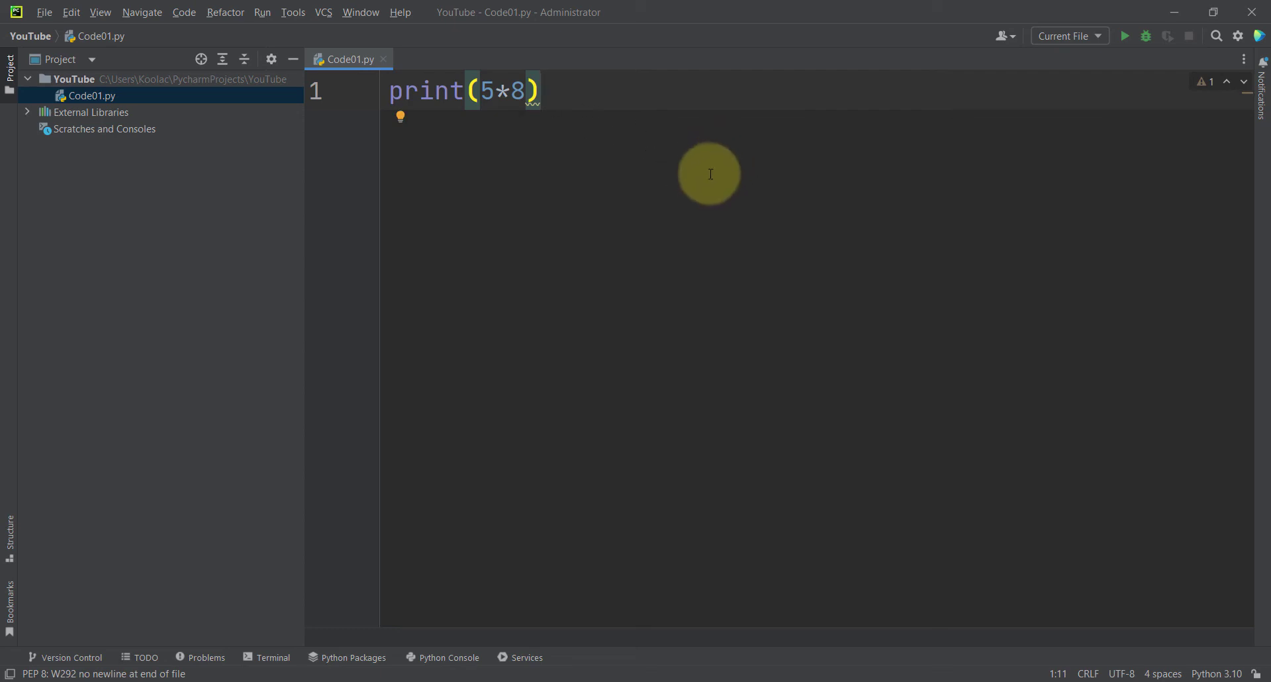
Run Code01.py to print 40, then close, reopen and close the Run output
{"action": "right_click", "coordinate": [678, 120]}
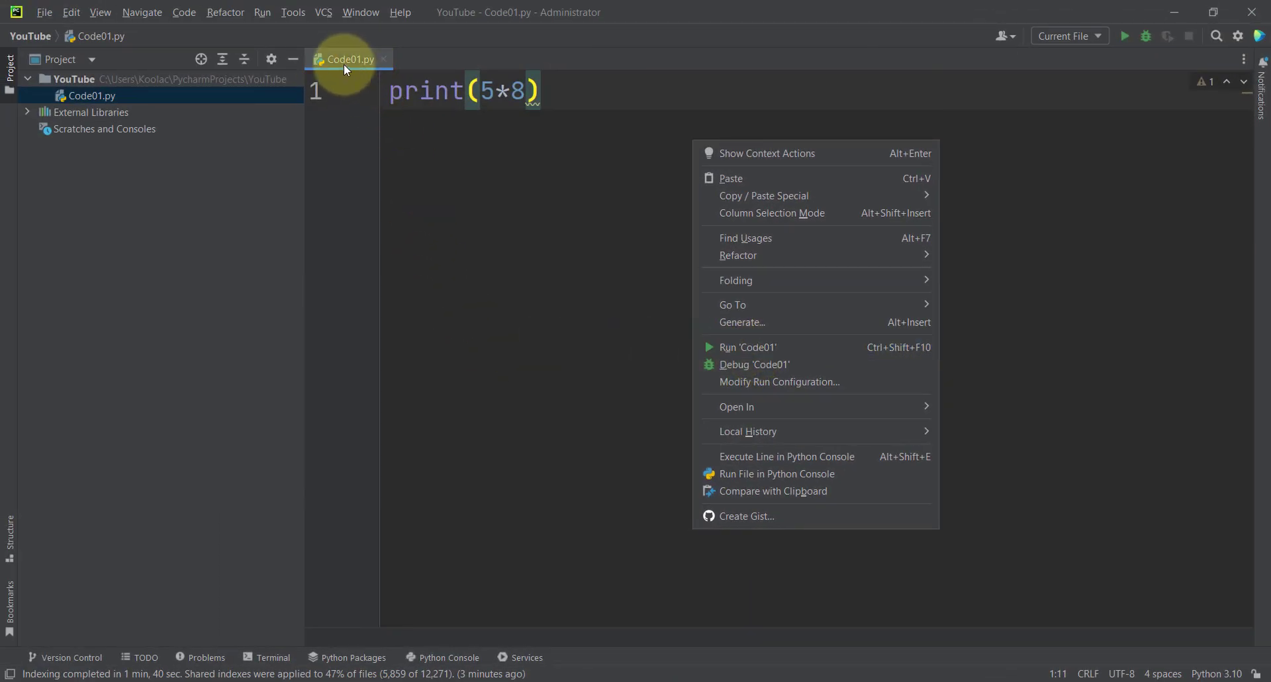
{"action": "left_click", "coordinate": [755, 351]}
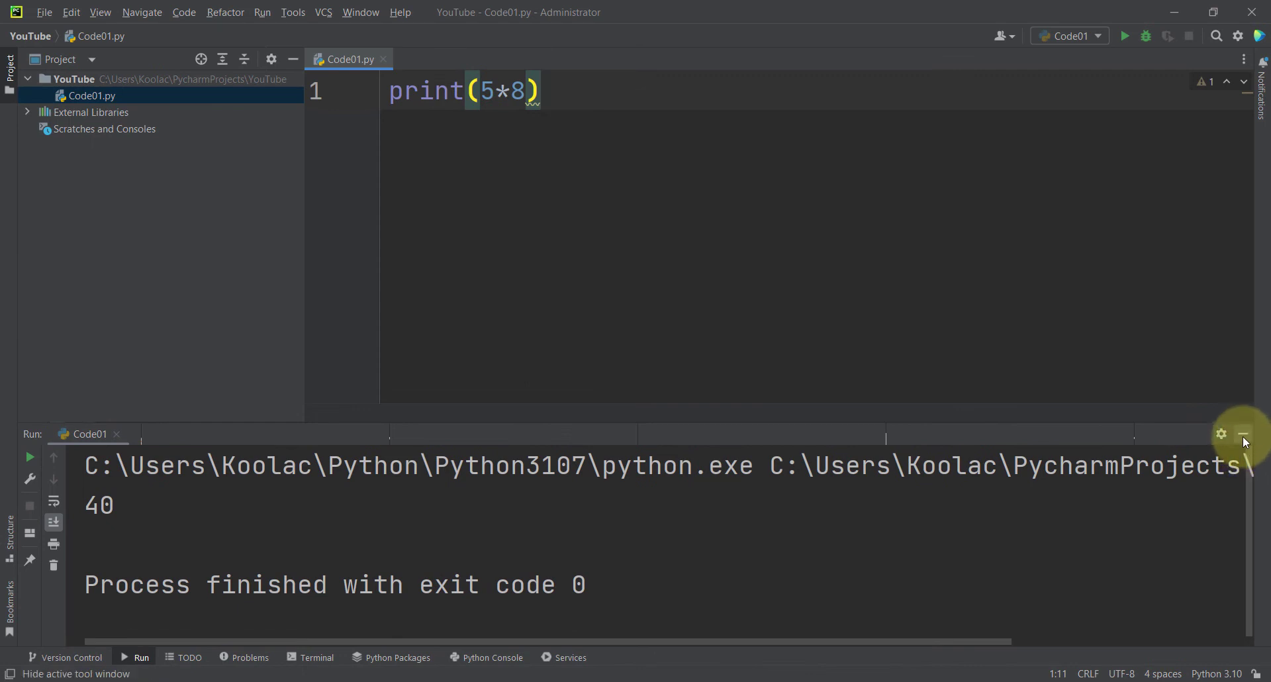
{"action": "left_click", "coordinate": [1243, 432]}
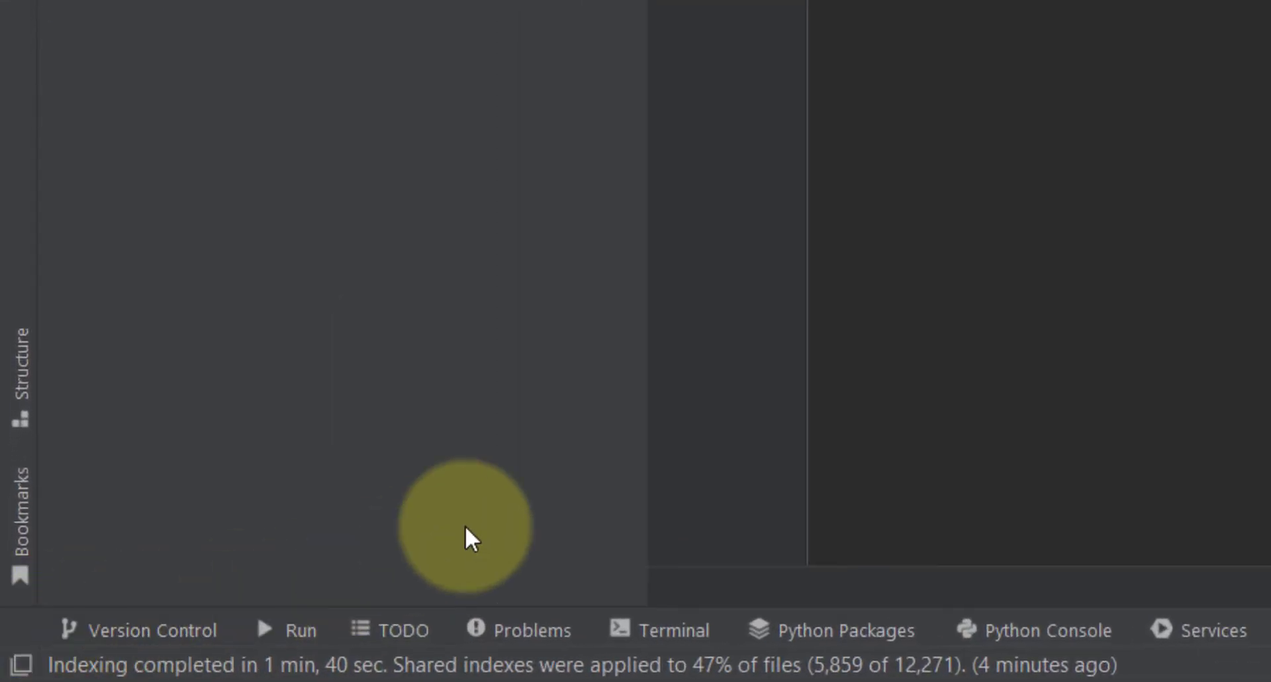
{"action": "left_click", "coordinate": [285, 628]}
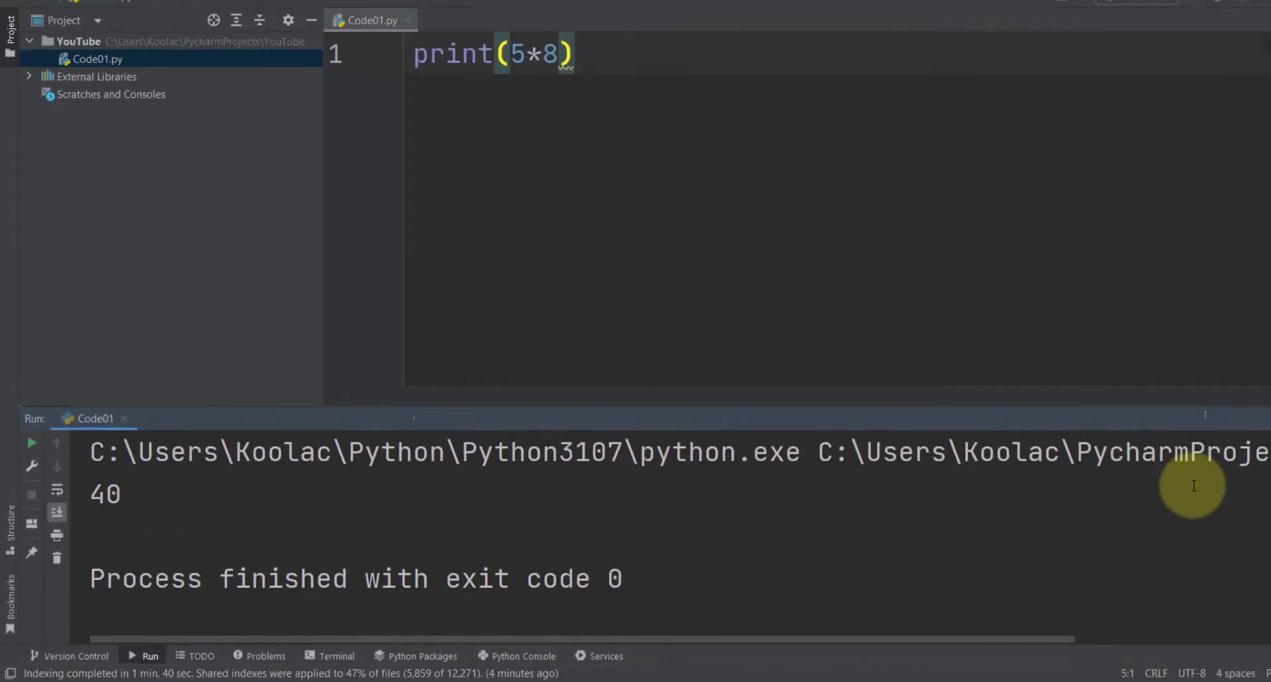
{"action": "left_click", "coordinate": [1240, 427]}
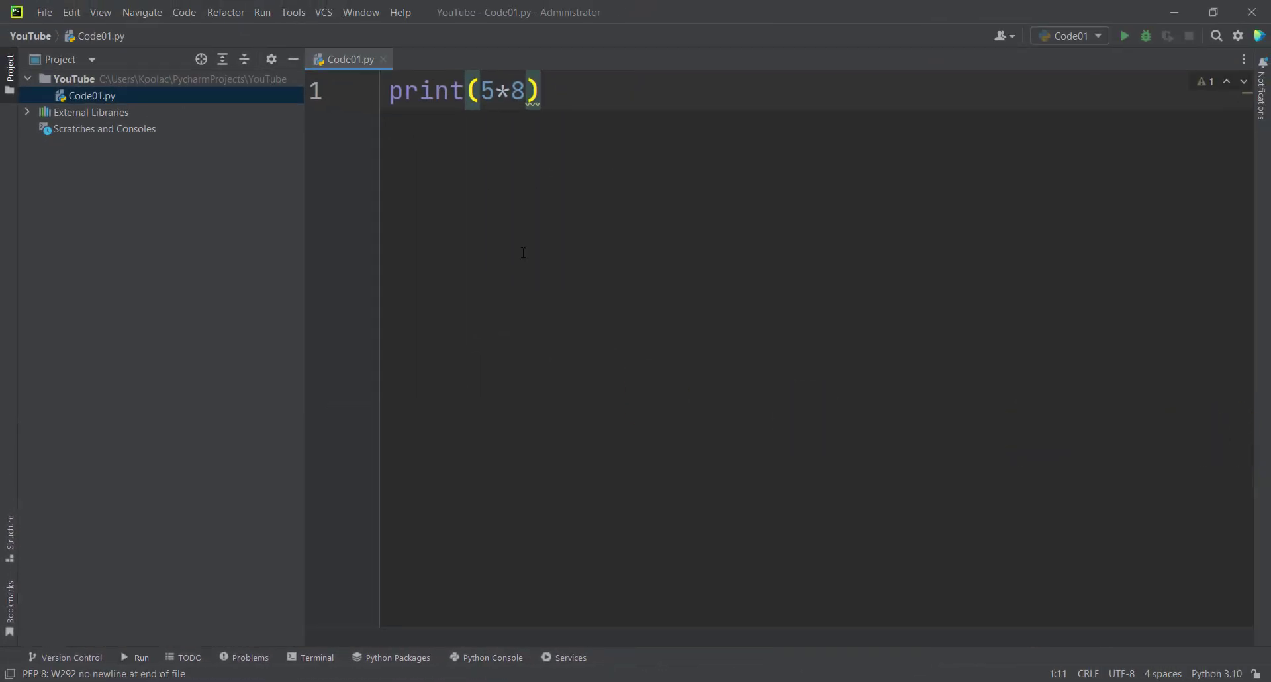
Create Code02.py in the YouTube folder containing print(2*10)
{"action": "right_click", "coordinate": [77, 81]}
{"action": "mouse_move", "coordinate": [149, 87]}
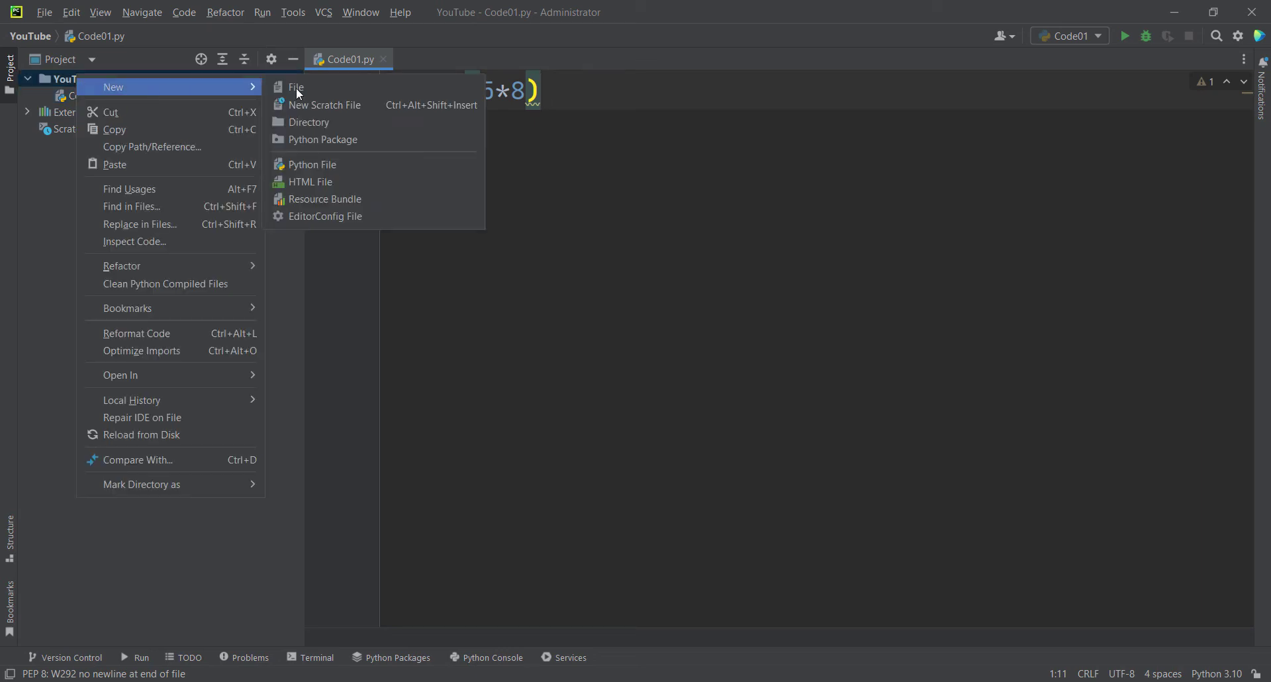
{"action": "left_click", "coordinate": [315, 164]}
{"action": "type", "text": "Code"}
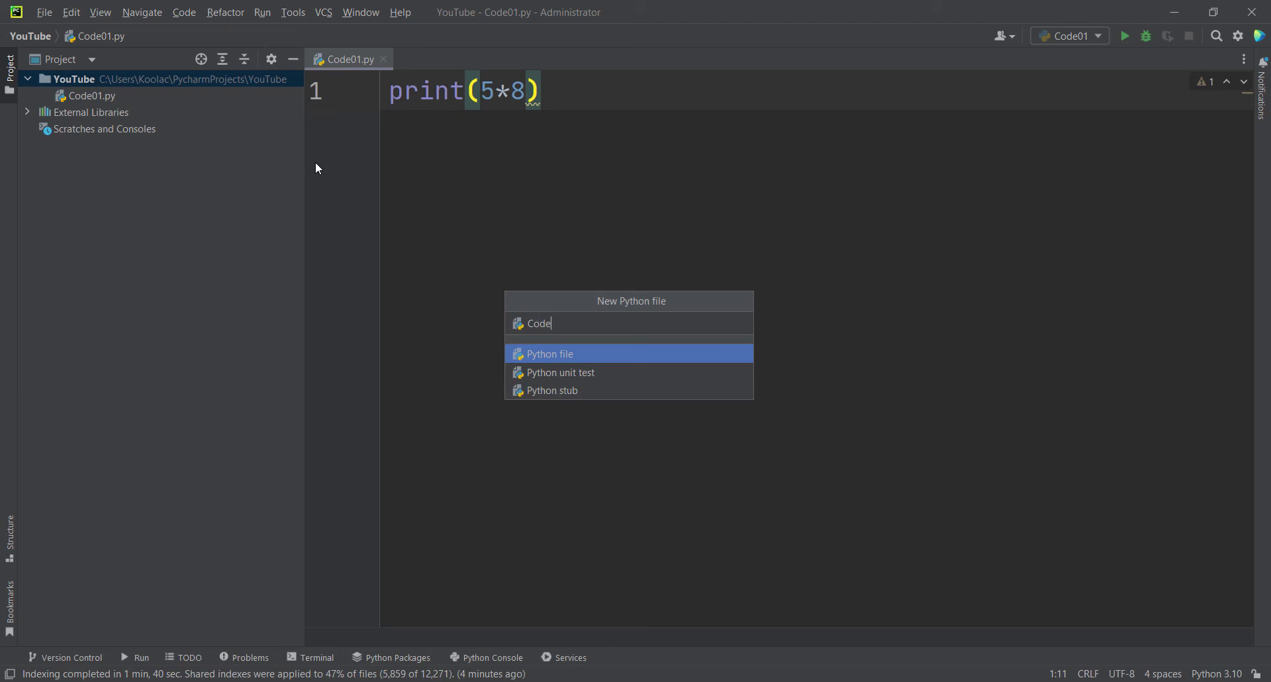
{"action": "type", "text": "02"}
{"action": "key", "text": "Return"}
{"action": "type", "text": "print"}
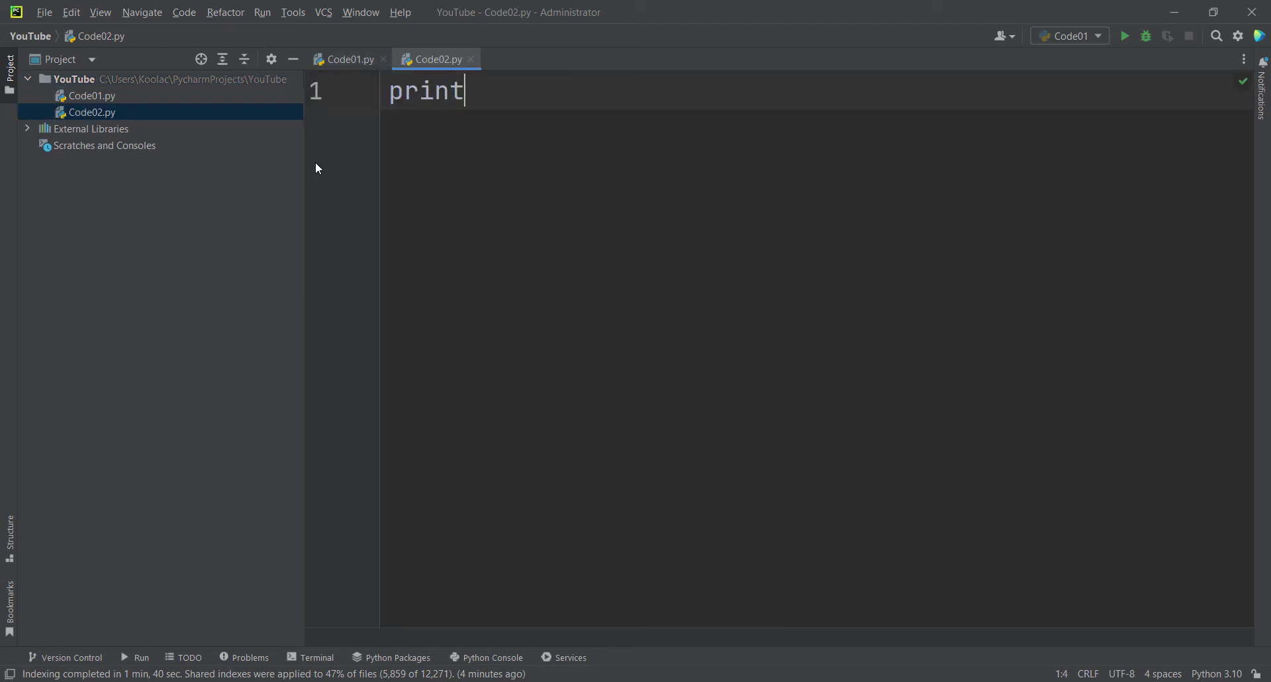
{"action": "type", "text": "(2*10"}
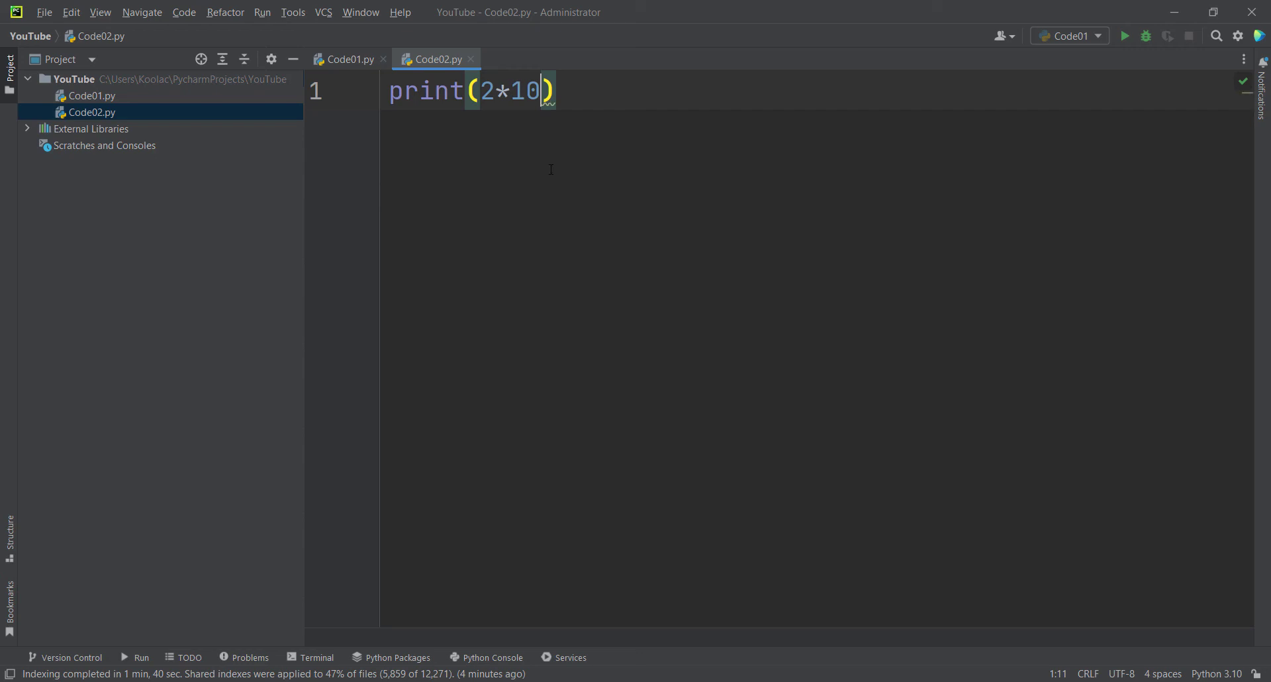
{"action": "right_click", "coordinate": [658, 185]}
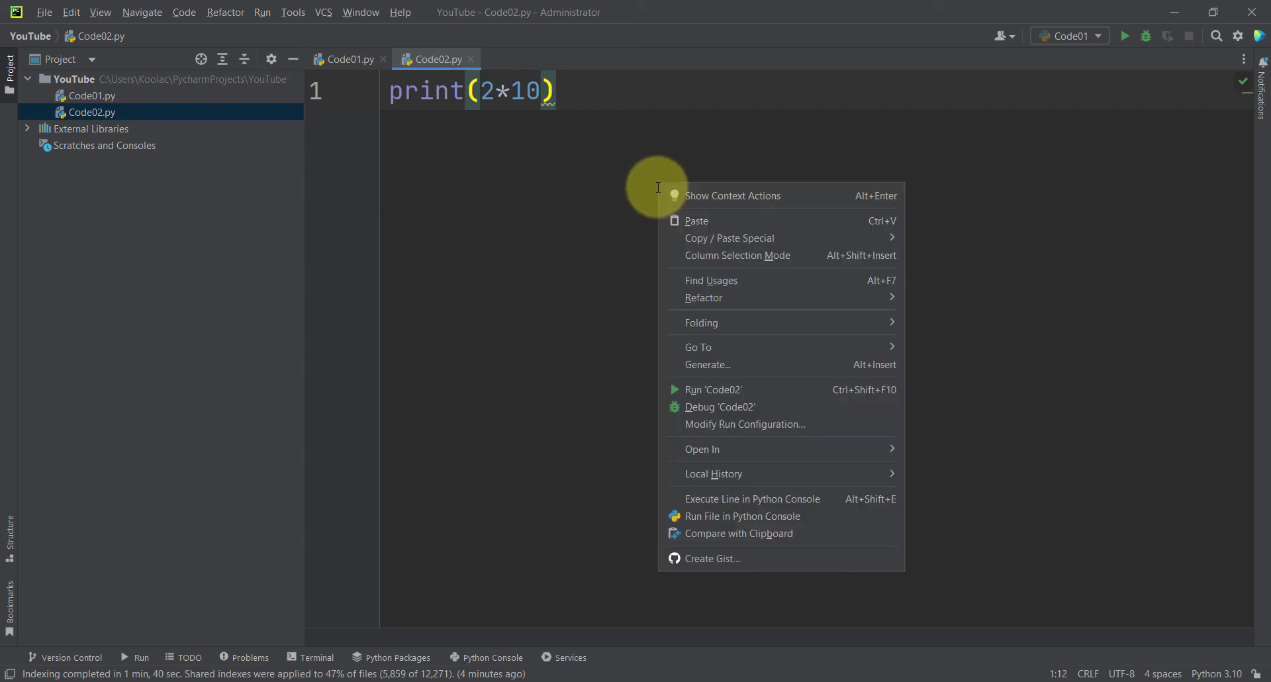
Run Code02.py to print 20, return to Code01.py and rerun, hiding the output each time
{"action": "left_click", "coordinate": [706, 396]}
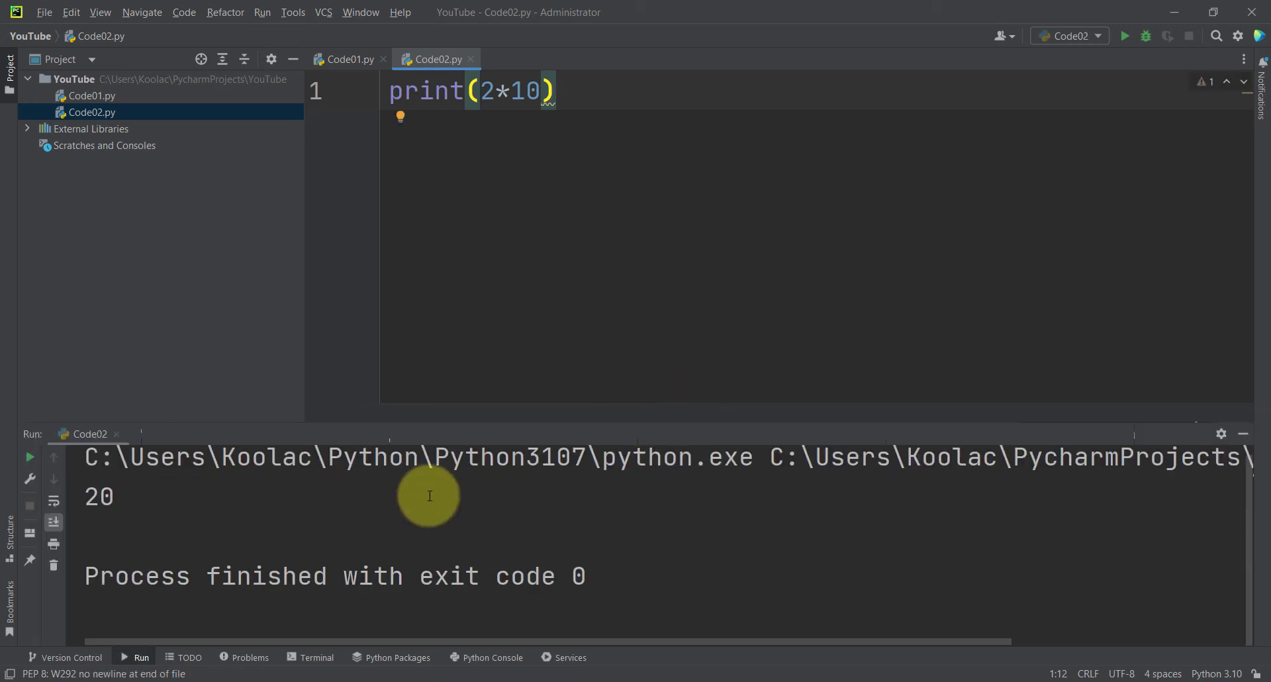
{"action": "left_click", "coordinate": [1242, 433]}
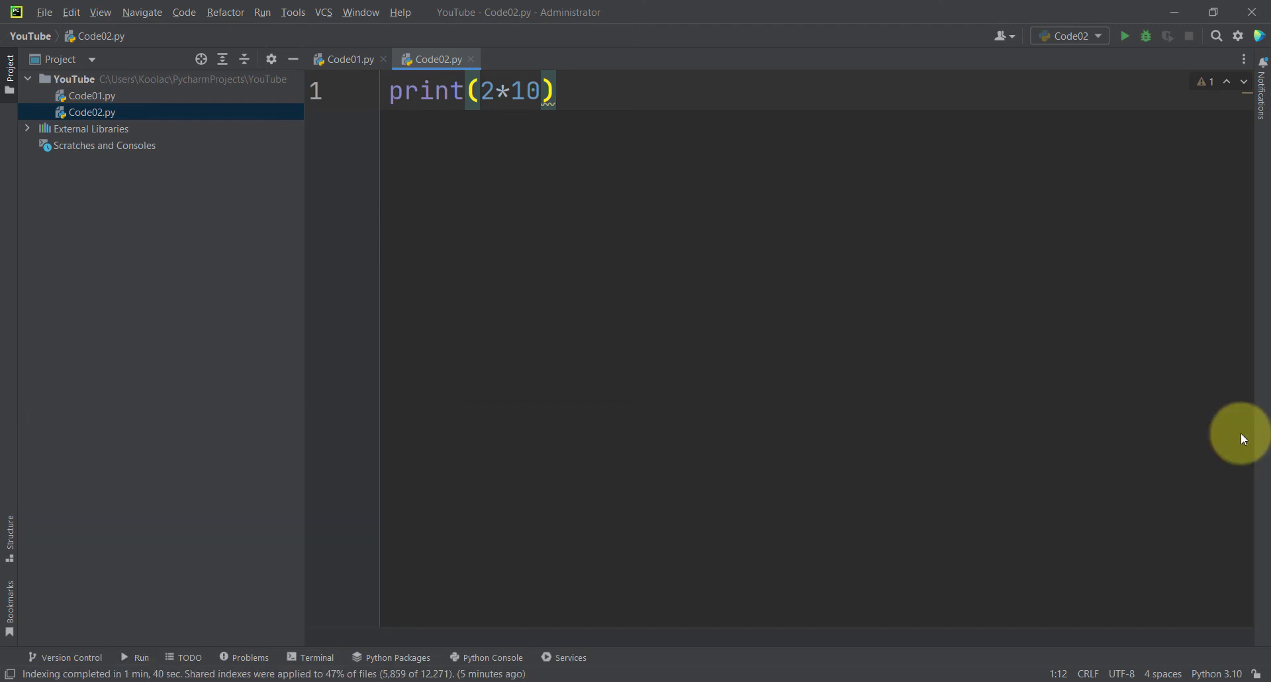
{"action": "key", "text": "alt+Left"}
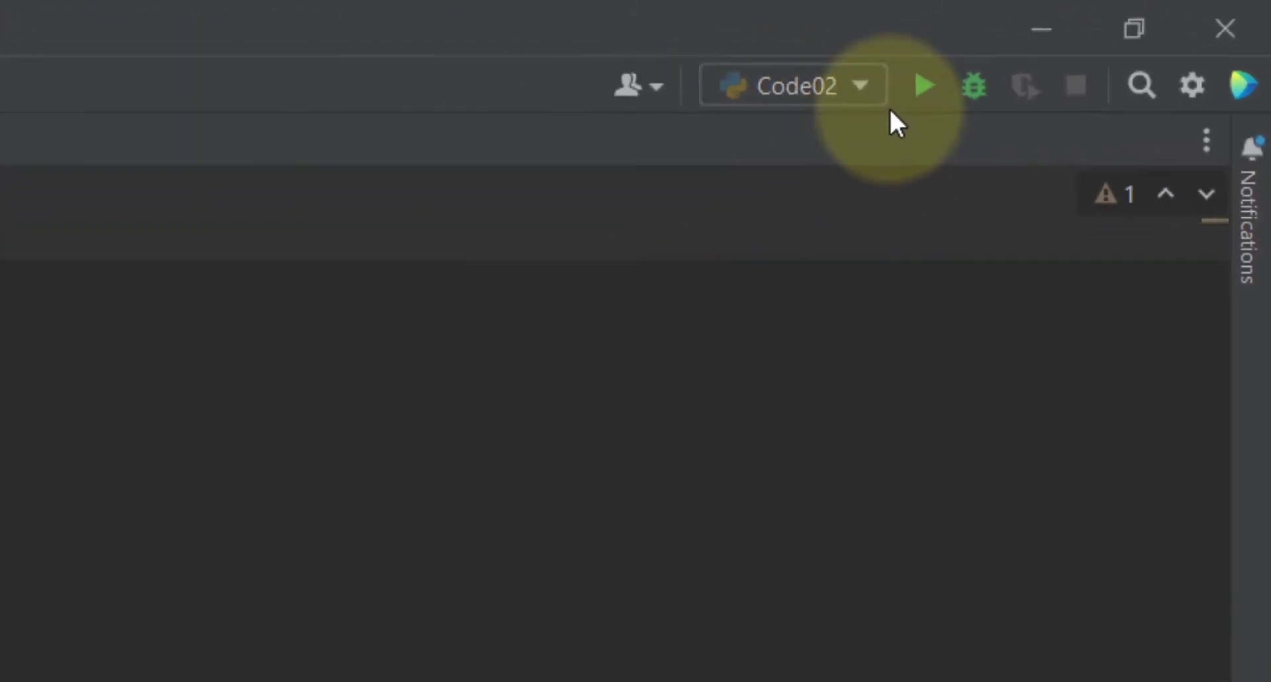
{"action": "left_click", "coordinate": [925, 85]}
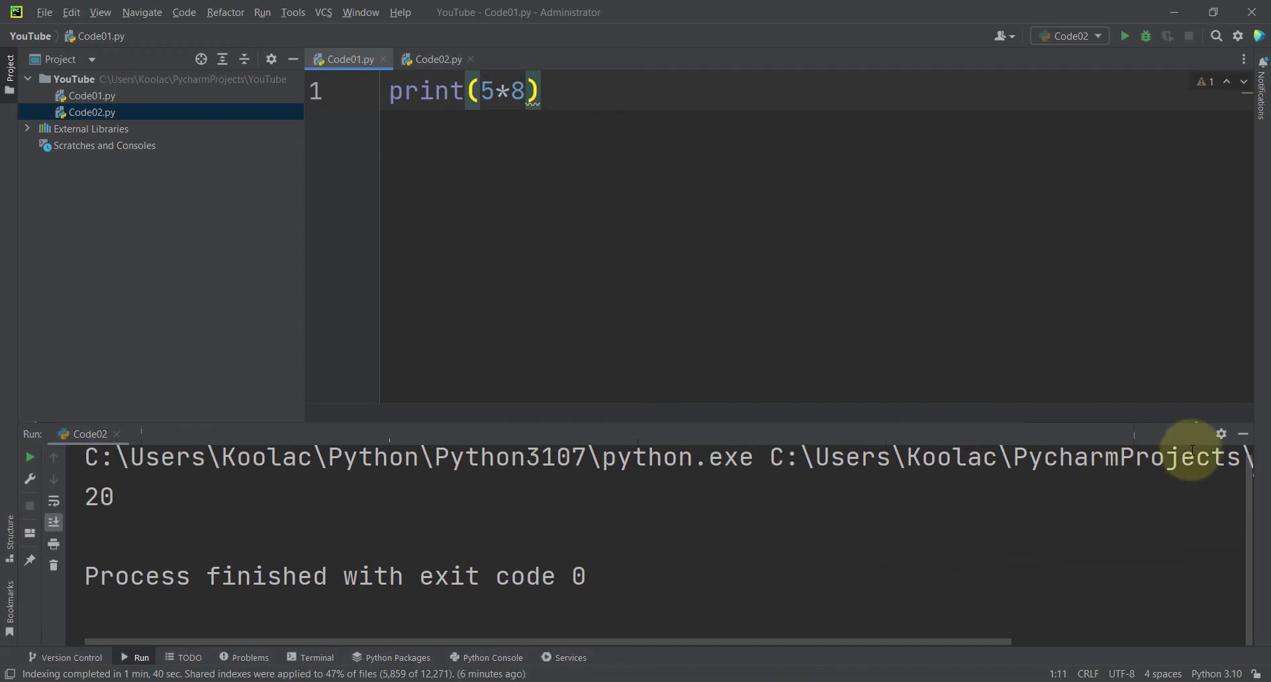
{"action": "left_click", "coordinate": [1243, 433]}
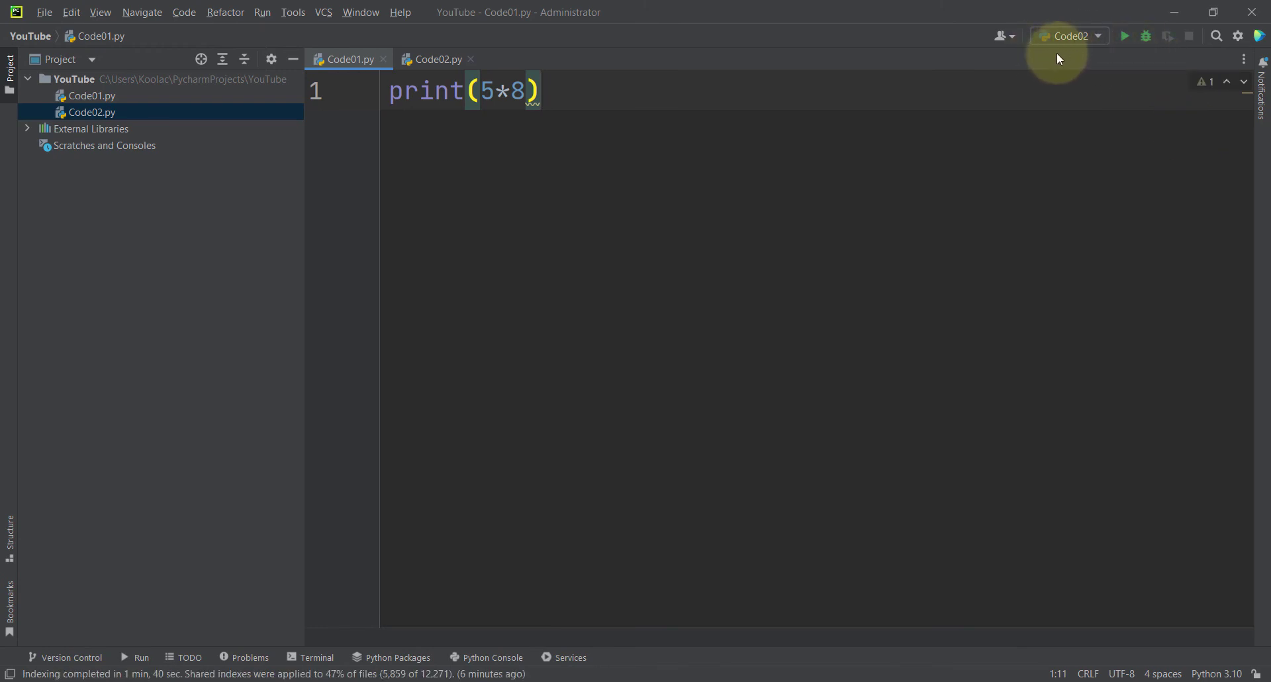
Select the Code01 run configuration and run it again, printing 40
{"action": "left_click", "coordinate": [1075, 37]}
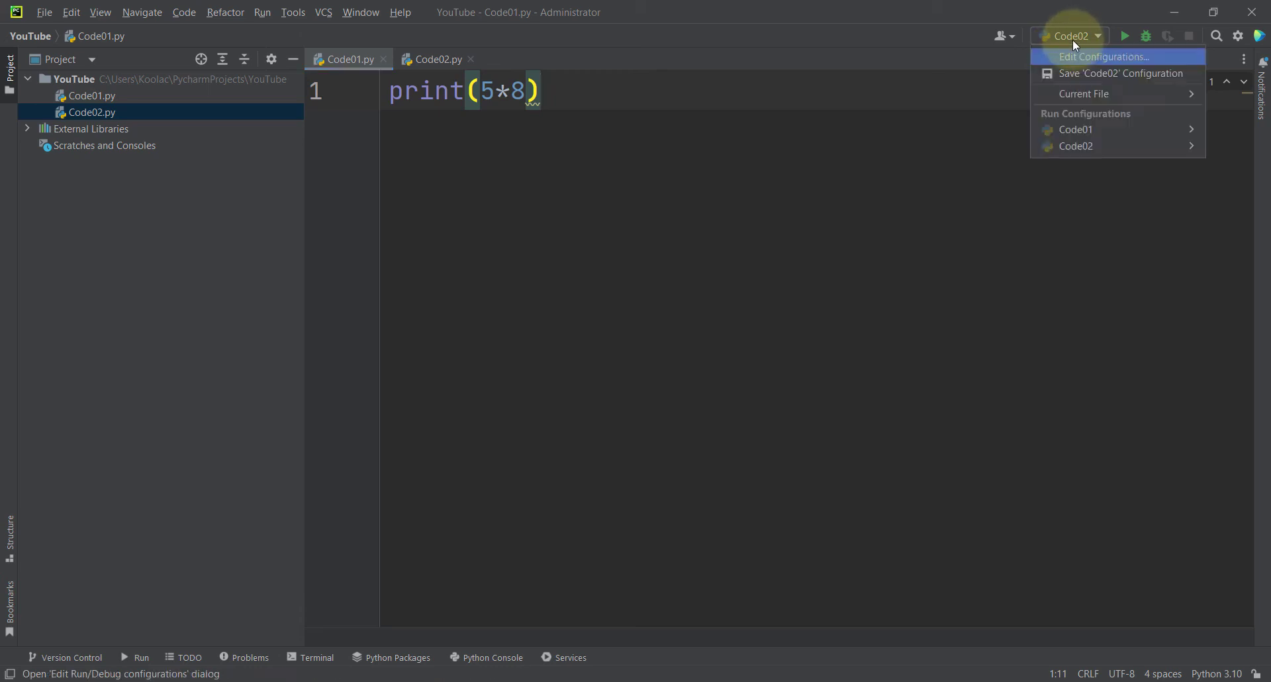
{"action": "left_click", "coordinate": [1075, 131]}
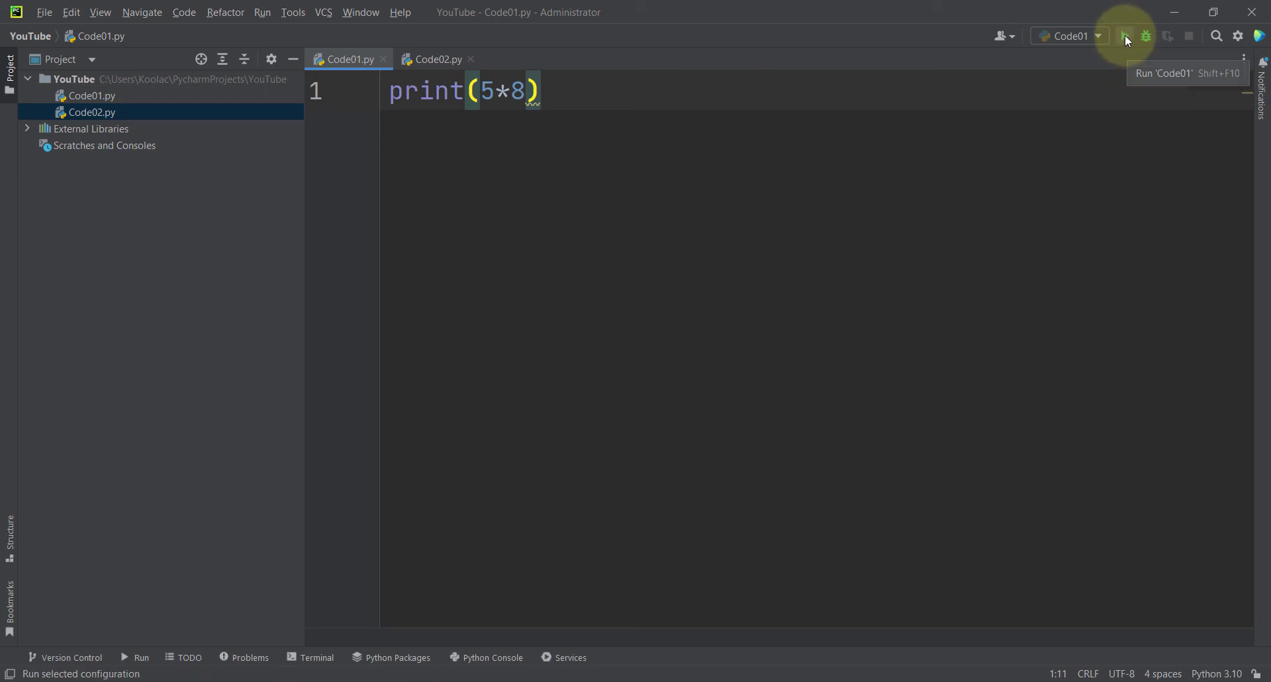
{"action": "left_click", "coordinate": [1126, 35]}
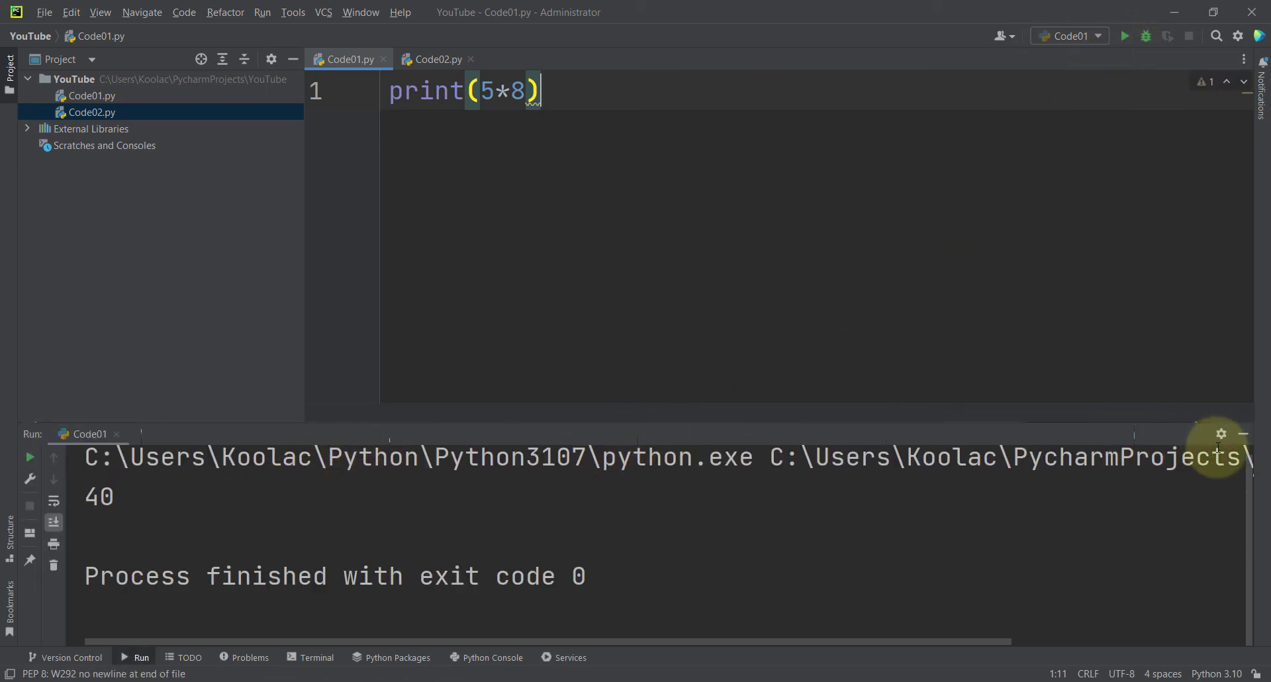
{"action": "left_click", "coordinate": [772, 104]}
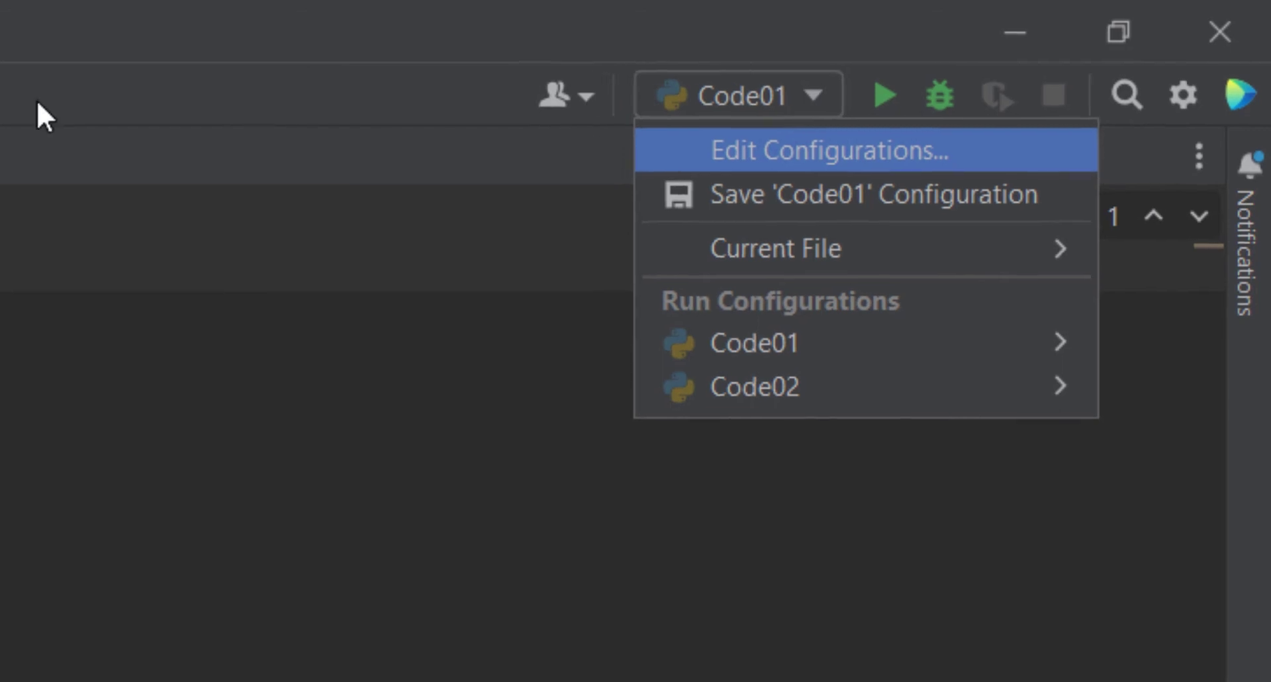
{"action": "key", "text": "Escape"}
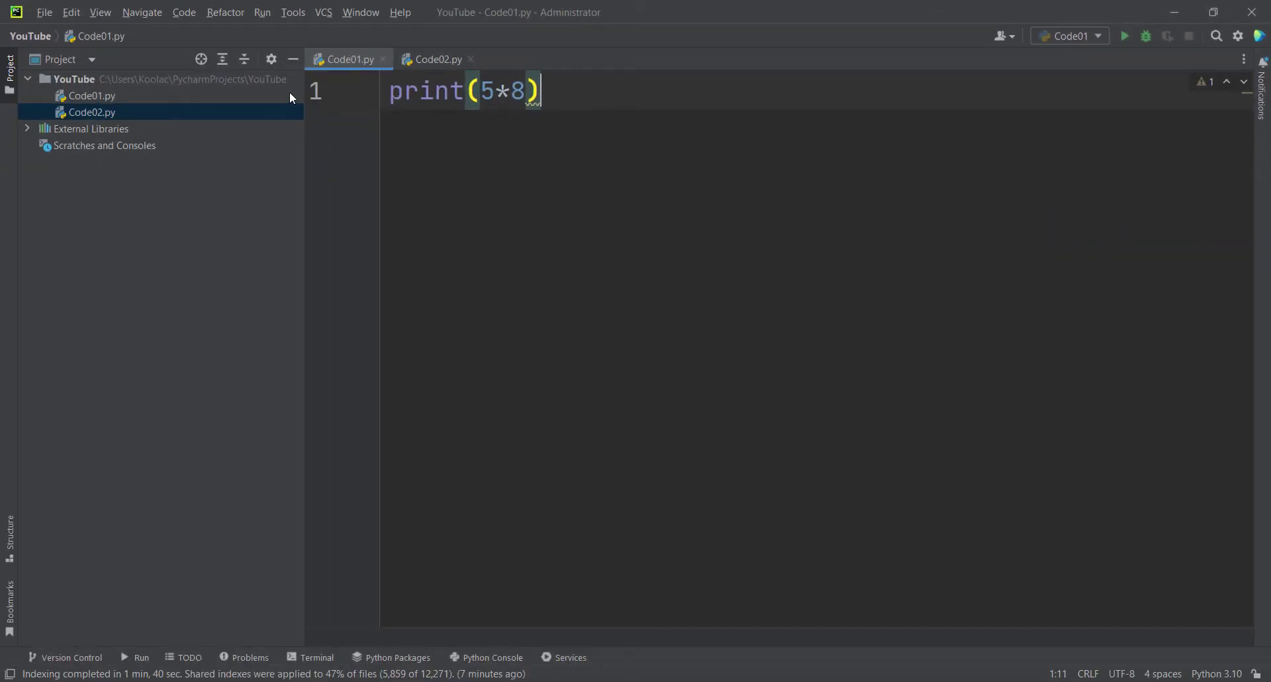
Create Code03.py in the YouTube folder and type print(10*3) on line 1
{"action": "right_click", "coordinate": [68, 80]}
{"action": "mouse_move", "coordinate": [137, 82]}
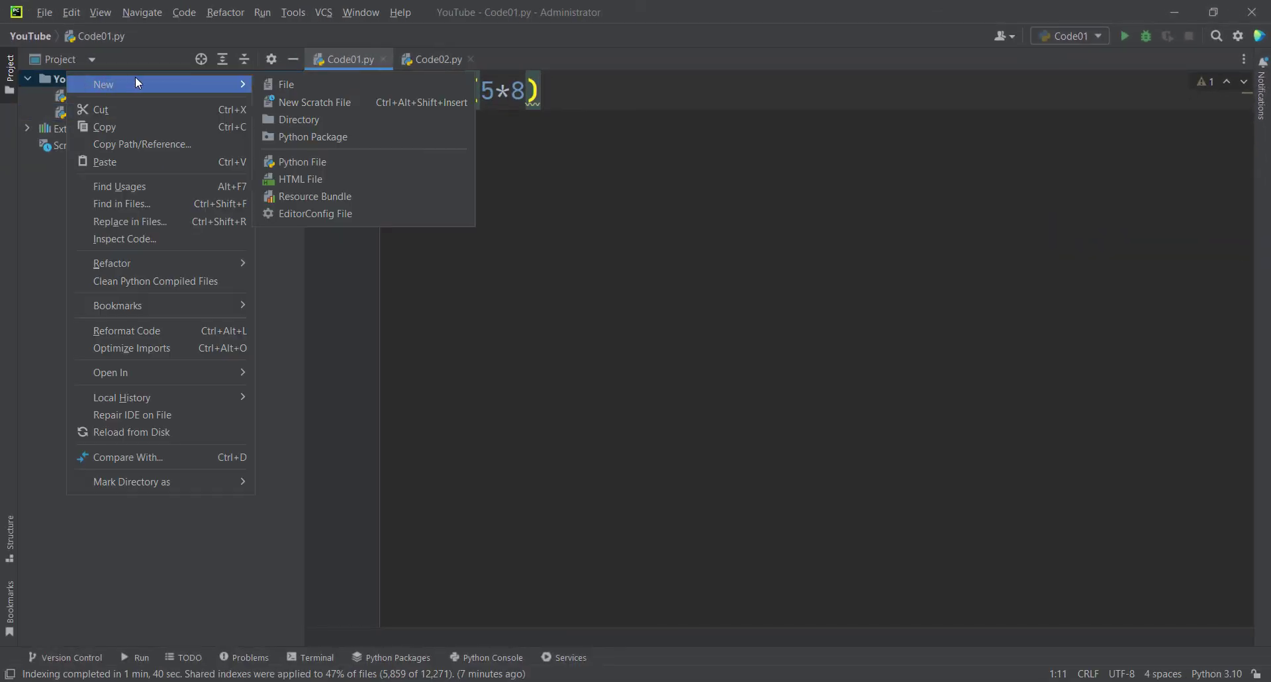
{"action": "left_click", "coordinate": [46, 77]}
{"action": "right_click", "coordinate": [66, 77]}
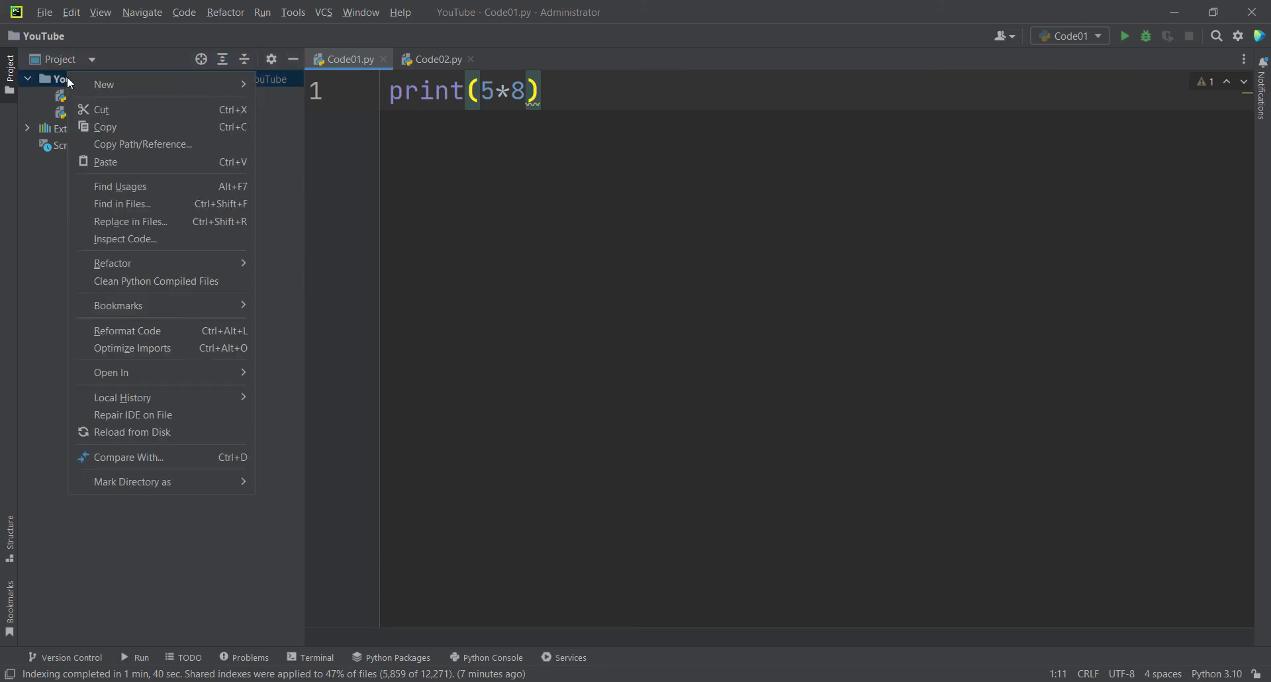
{"action": "mouse_move", "coordinate": [176, 79]}
{"action": "left_click", "coordinate": [302, 161]}
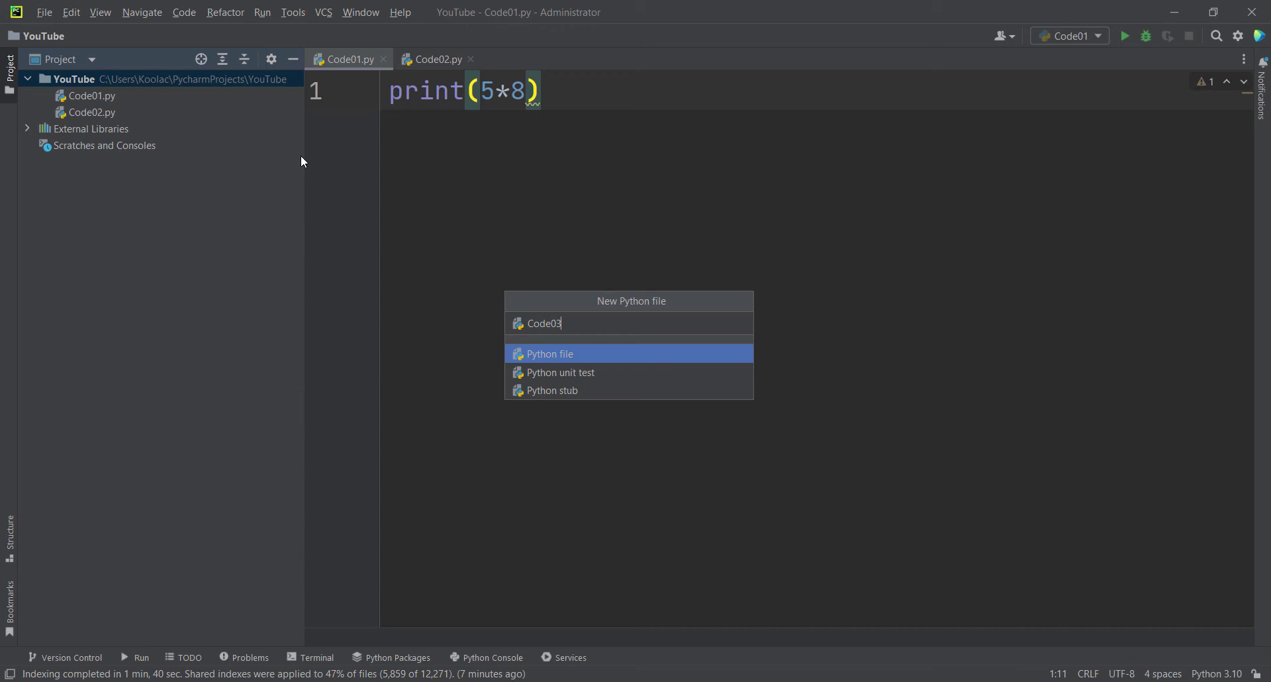
{"action": "key", "text": "Return"}
{"action": "left_click", "coordinate": [1095, 37]}
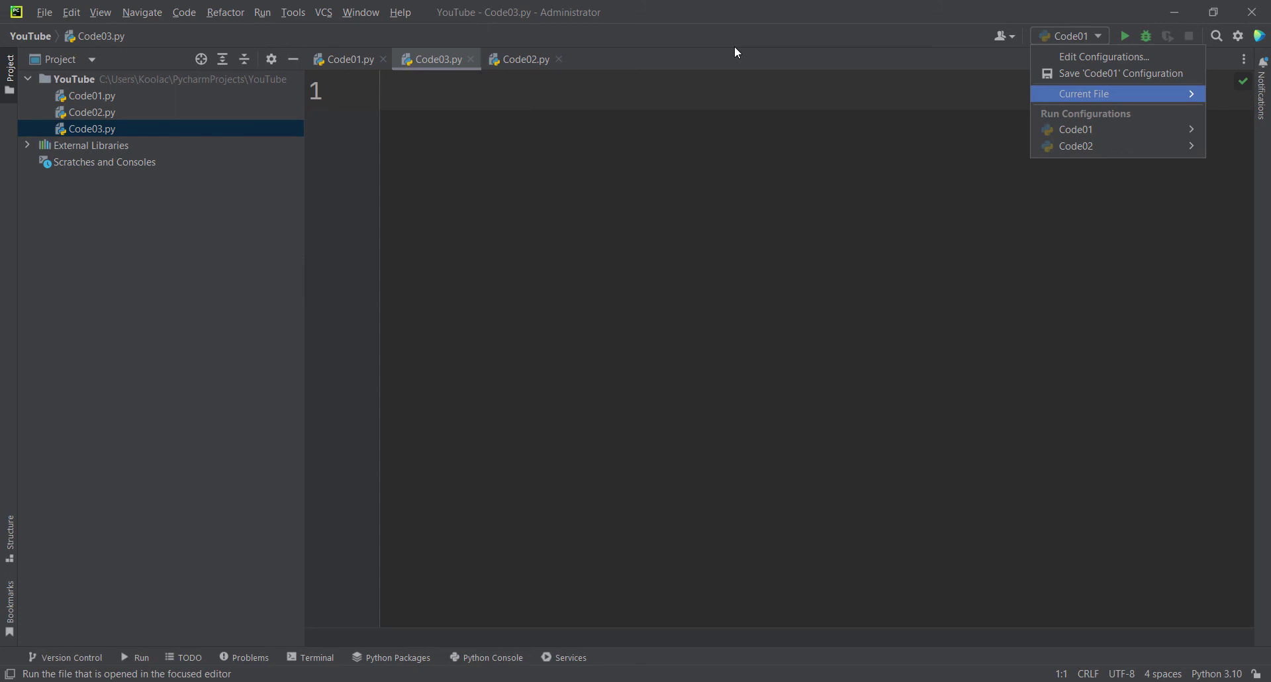
{"action": "left_click", "coordinate": [562, 98]}
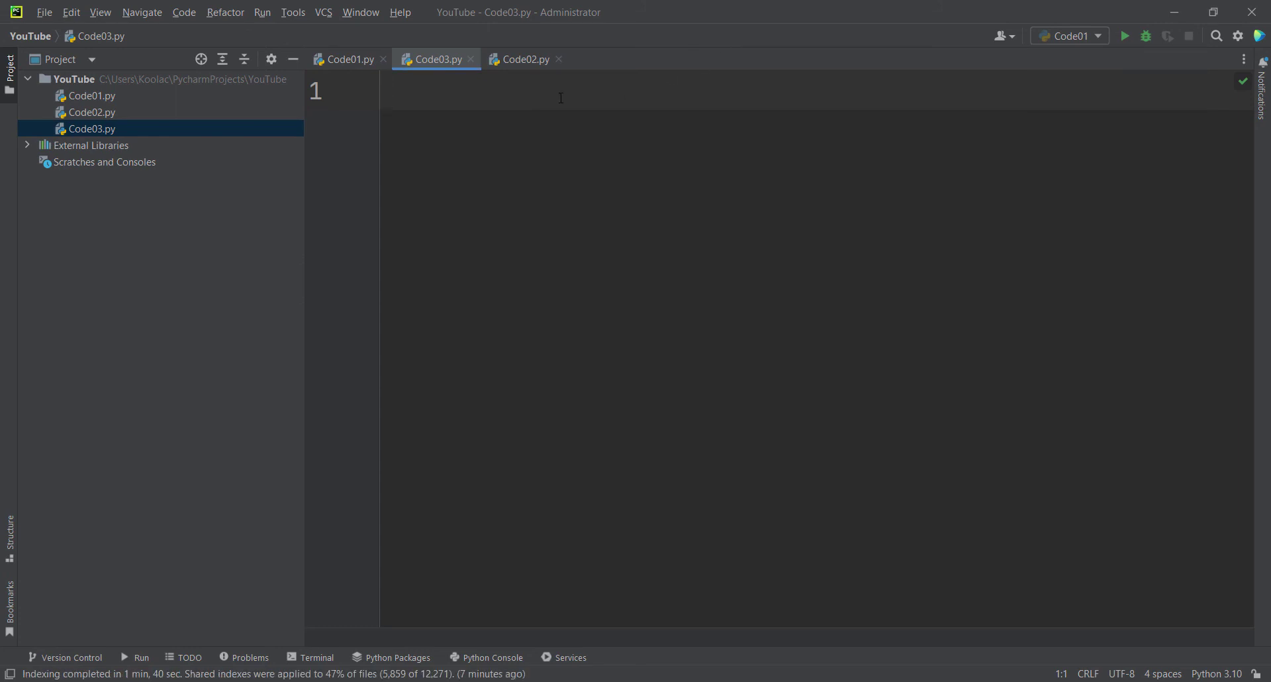
{"action": "type", "text": "print("}
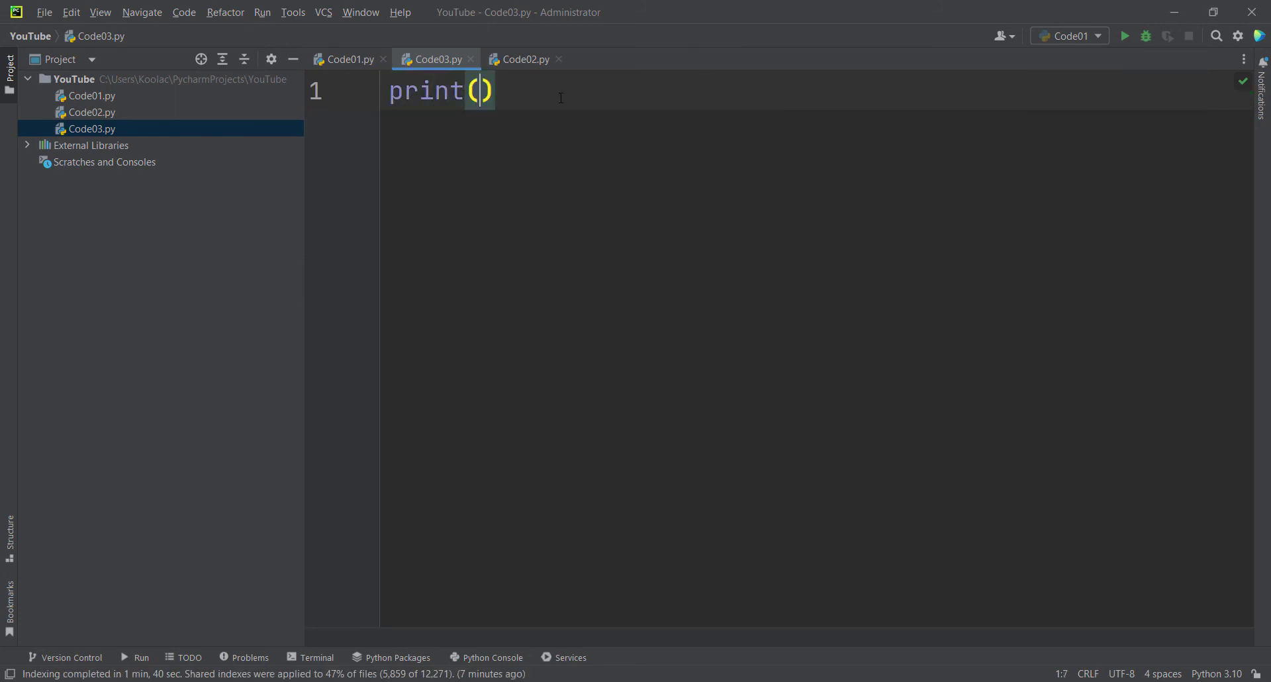
{"action": "type", "text": "10*3"}
Run Code03.py twice, via the editor menu and the Code03 configuration, printing 30
{"action": "right_click", "coordinate": [676, 157]}
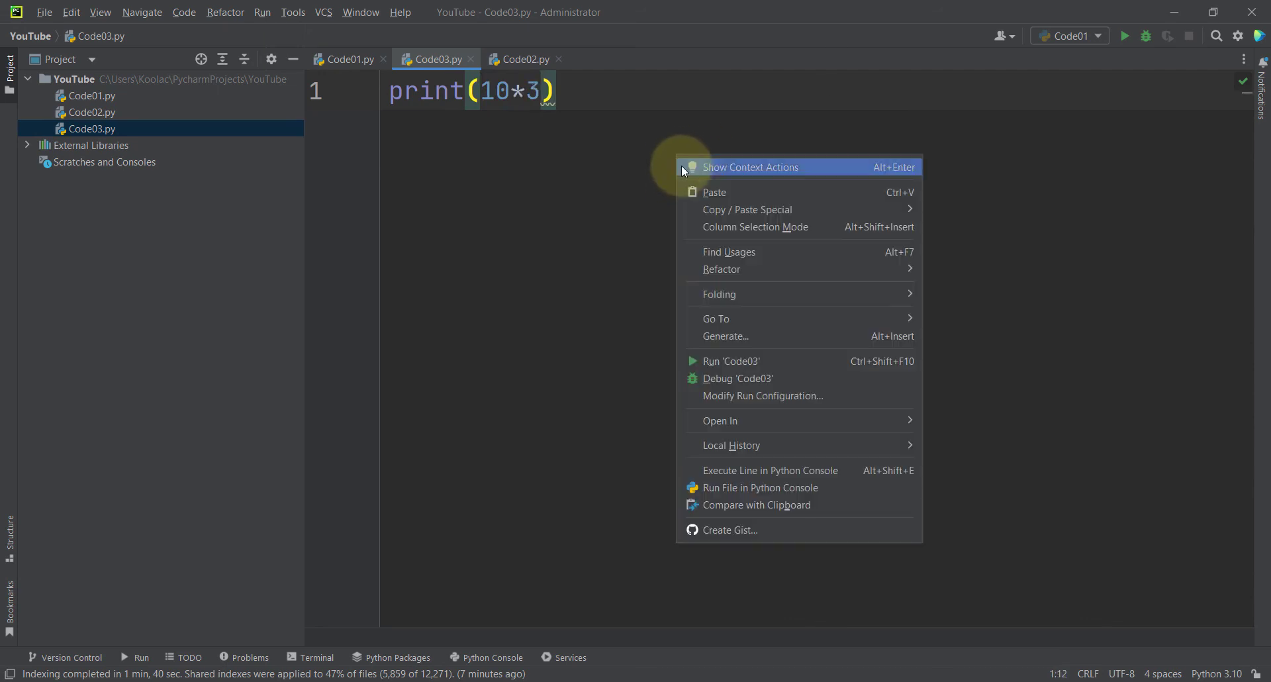
{"action": "left_click", "coordinate": [725, 363]}
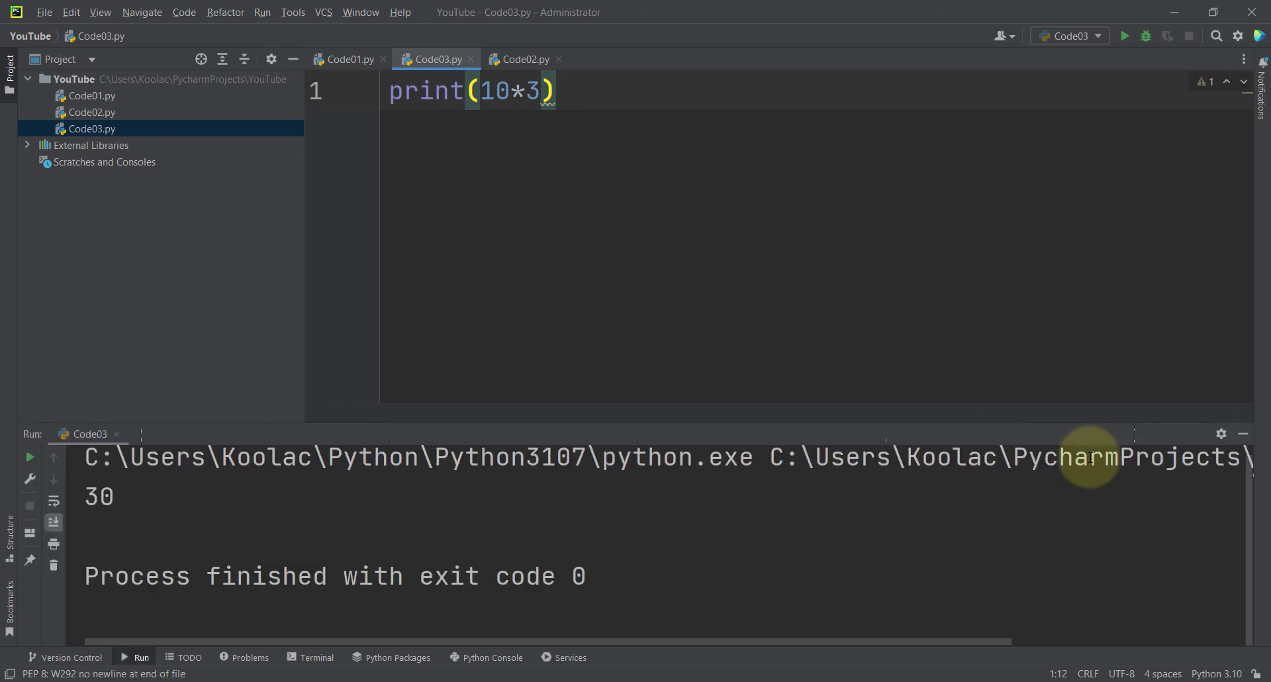
{"action": "left_click", "coordinate": [1243, 434]}
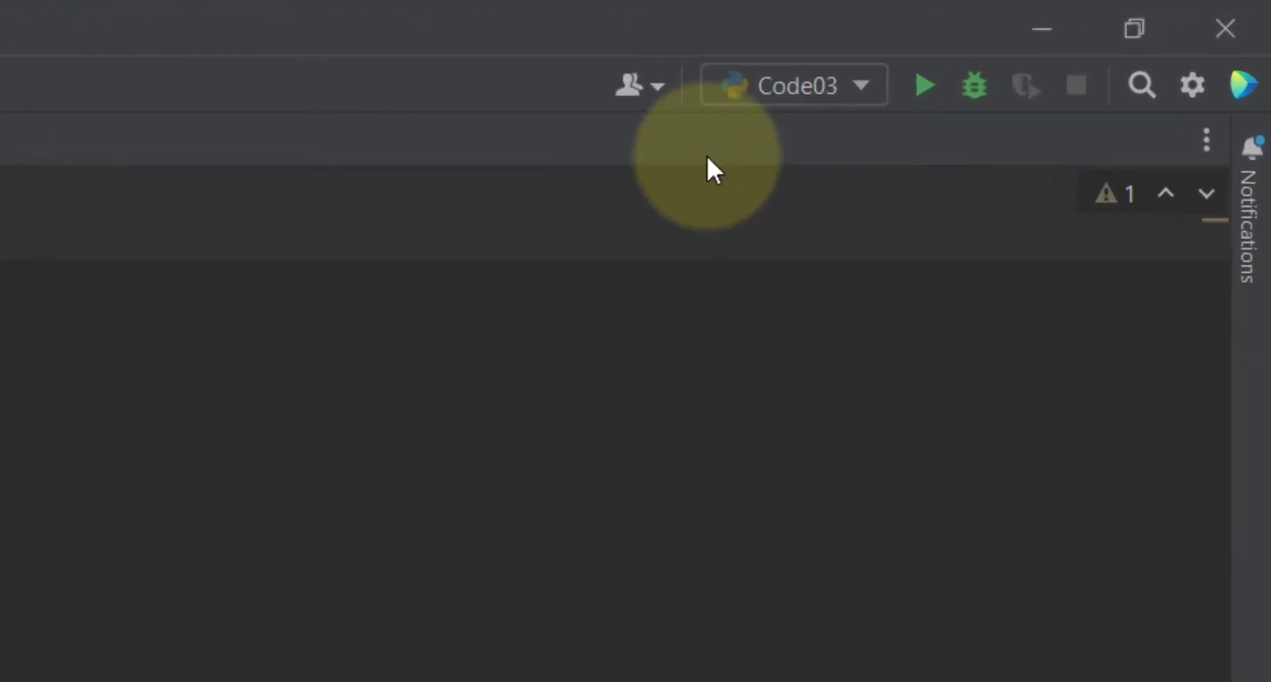
{"action": "left_click", "coordinate": [1075, 39]}
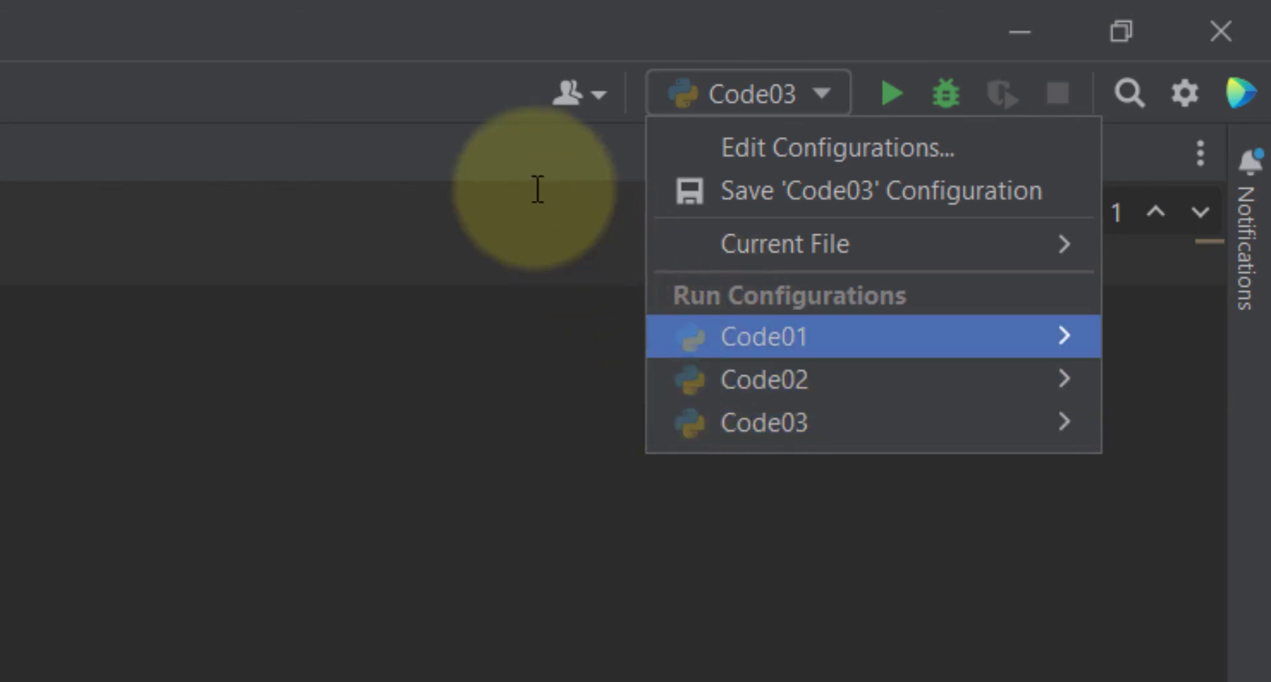
{"action": "left_click", "coordinate": [790, 422]}
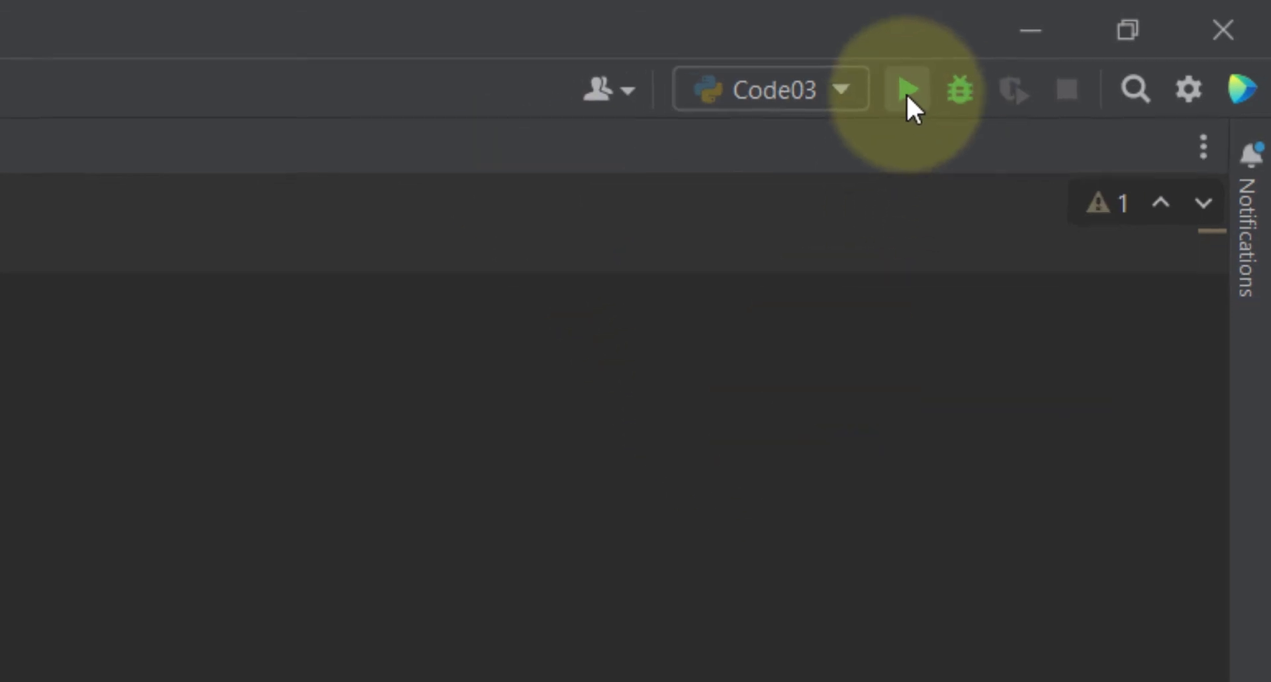
{"action": "left_click", "coordinate": [908, 89]}
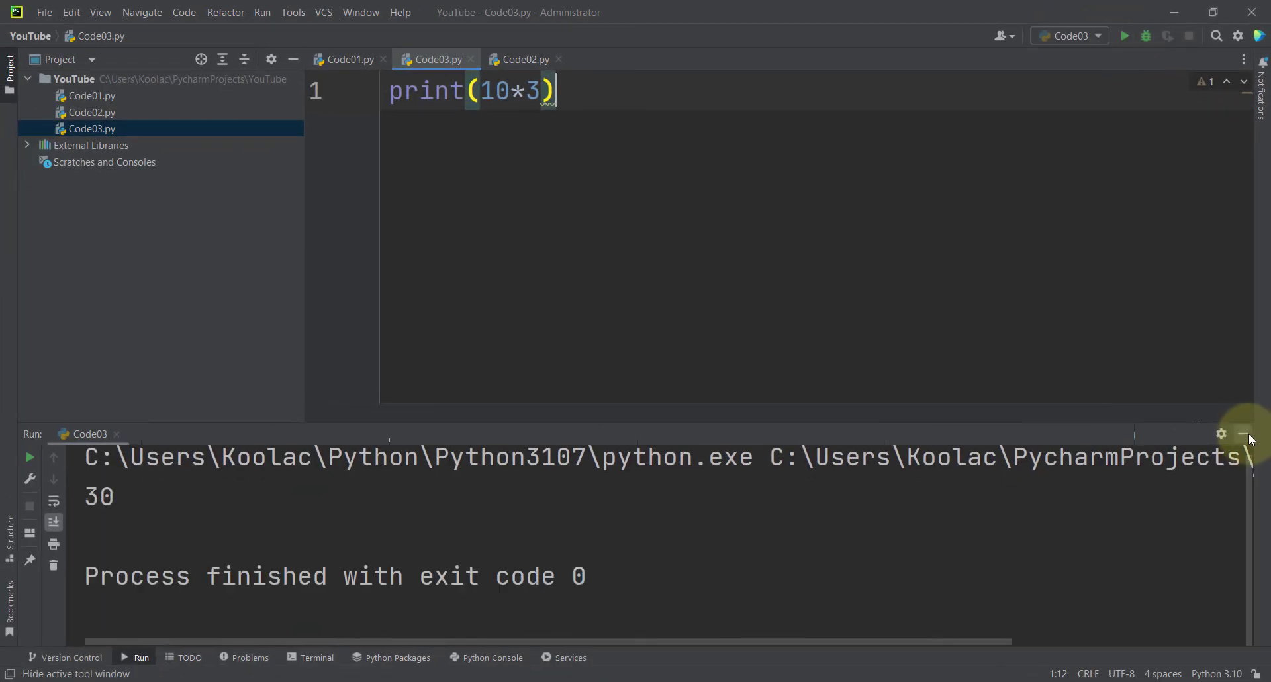
{"action": "left_click", "coordinate": [1245, 436]}
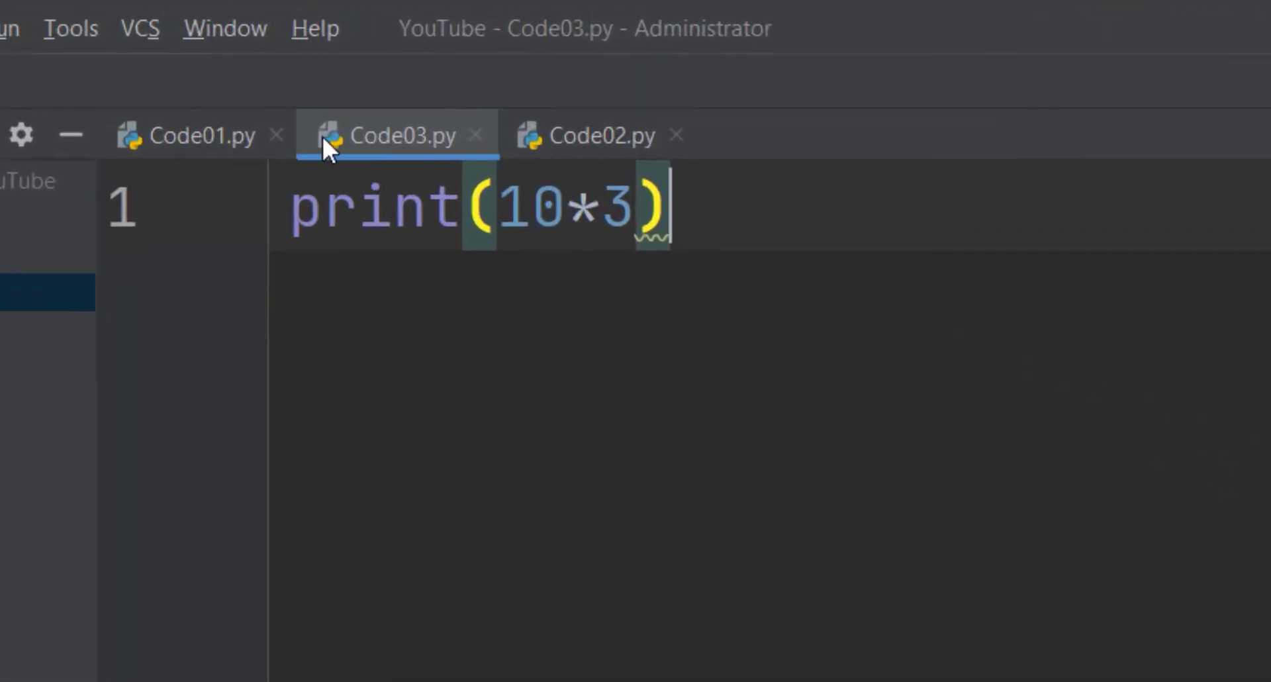
Move the Code03.py tab after Code02.py, then close all three editor tabs
{"action": "left_click_drag", "start_coordinate": [368, 142], "coordinate": [563, 135]}
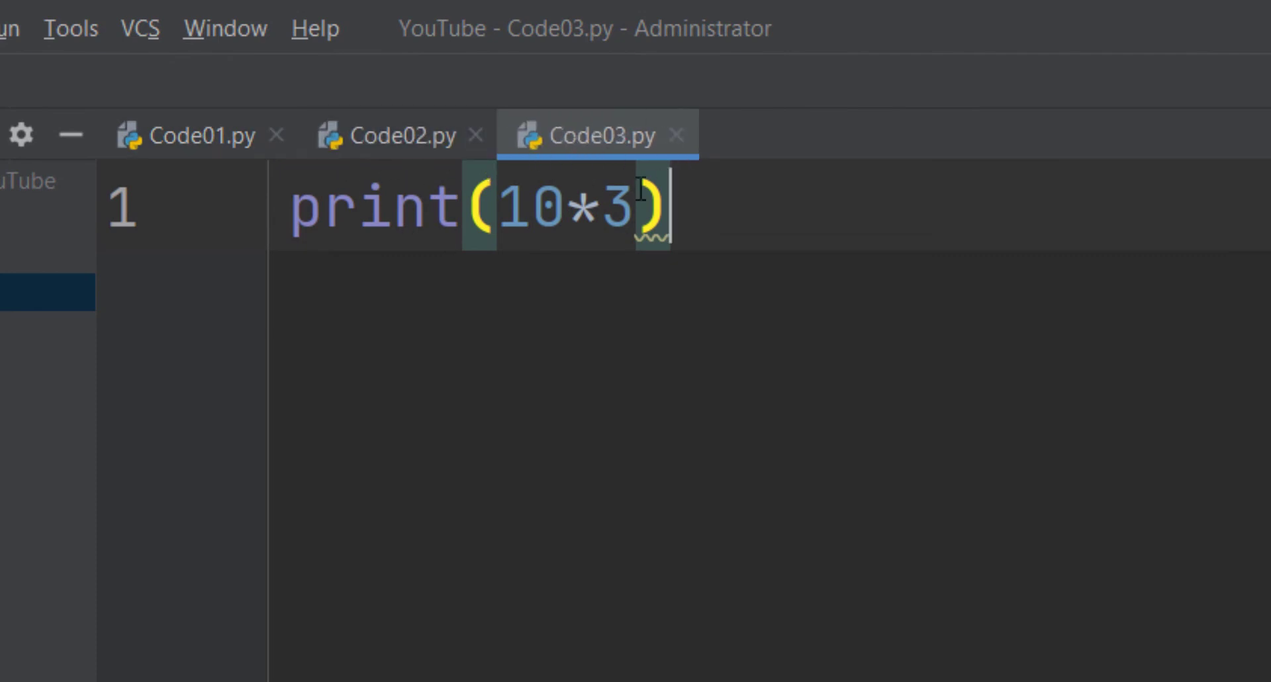
{"action": "left_click", "coordinate": [674, 135]}
{"action": "left_click", "coordinate": [475, 136]}
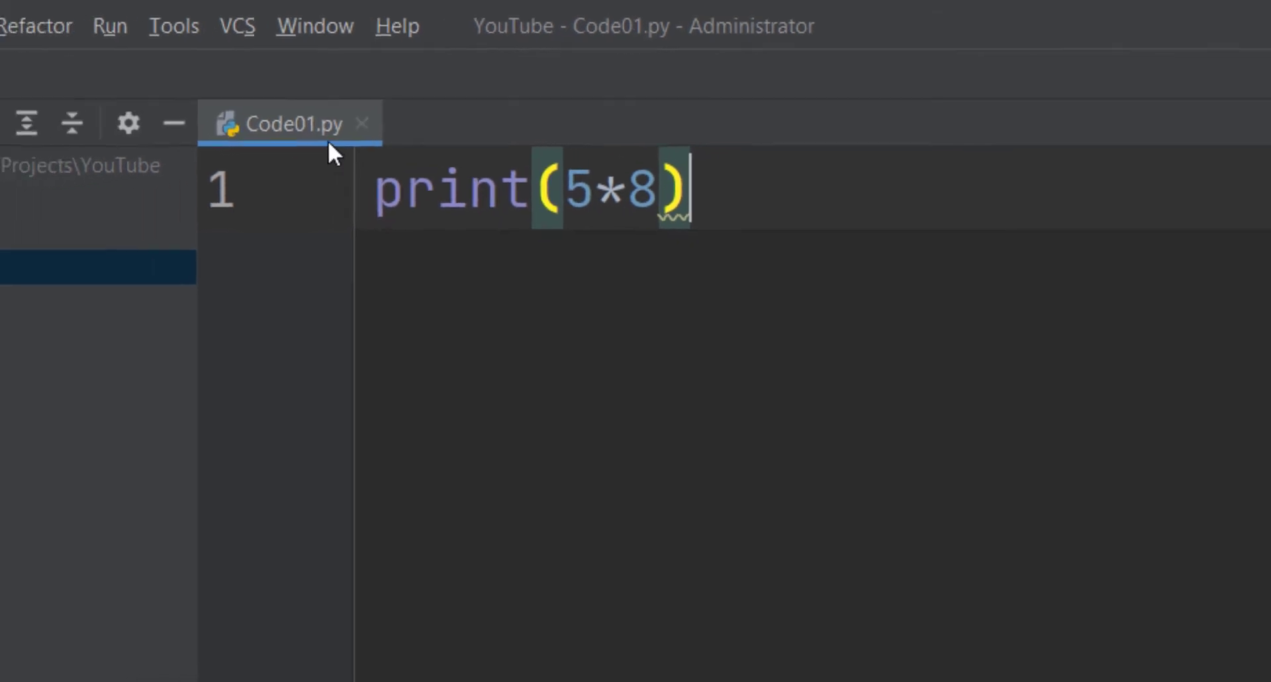
{"action": "left_click", "coordinate": [276, 137]}
Reopen Code01.py, Code02.py and Code03.py from the Project tree, in that order
{"action": "double_click", "coordinate": [123, 154]}
{"action": "double_click", "coordinate": [126, 177]}
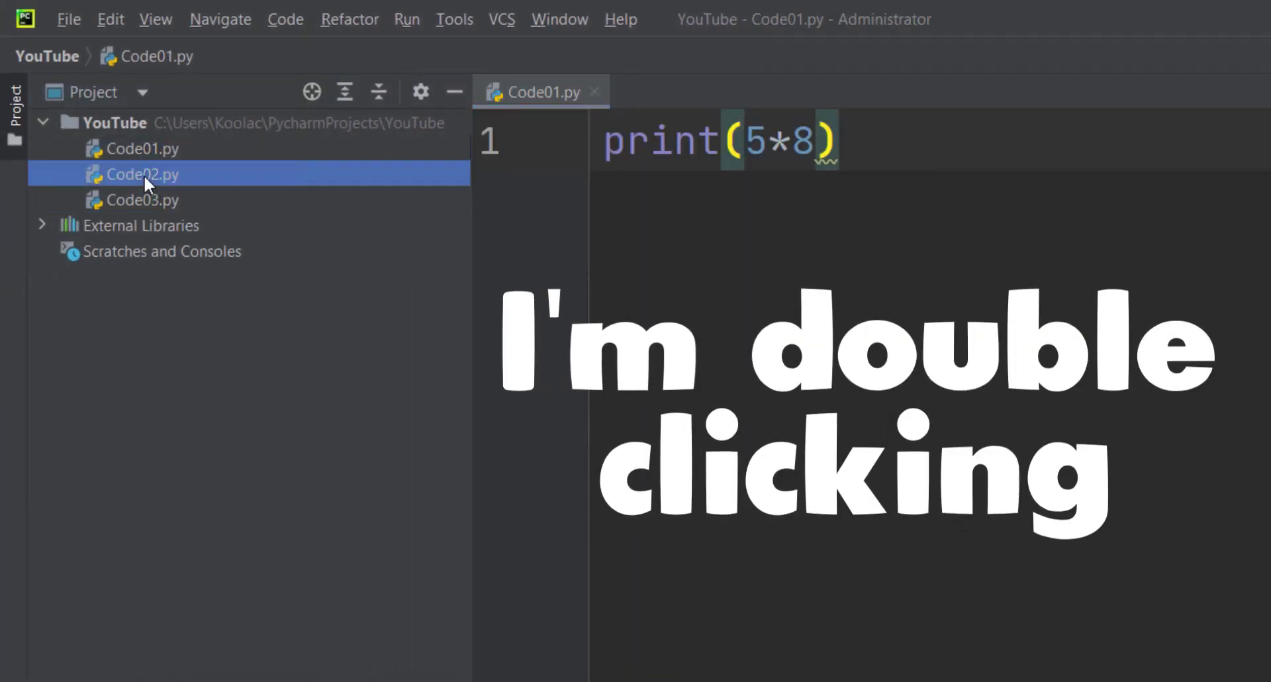
{"action": "double_click", "coordinate": [121, 203]}
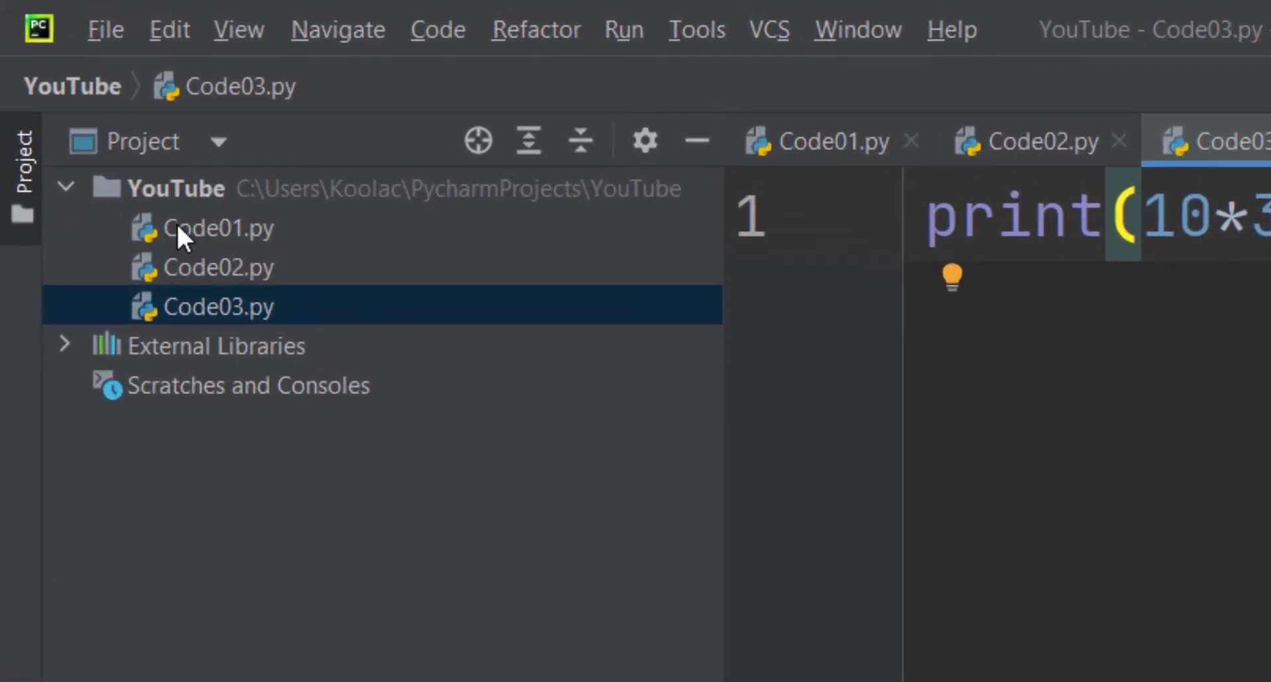
Show Code01.py's YouTube project folder in File Explorer from the Project tree
{"action": "right_click", "coordinate": [178, 226]}
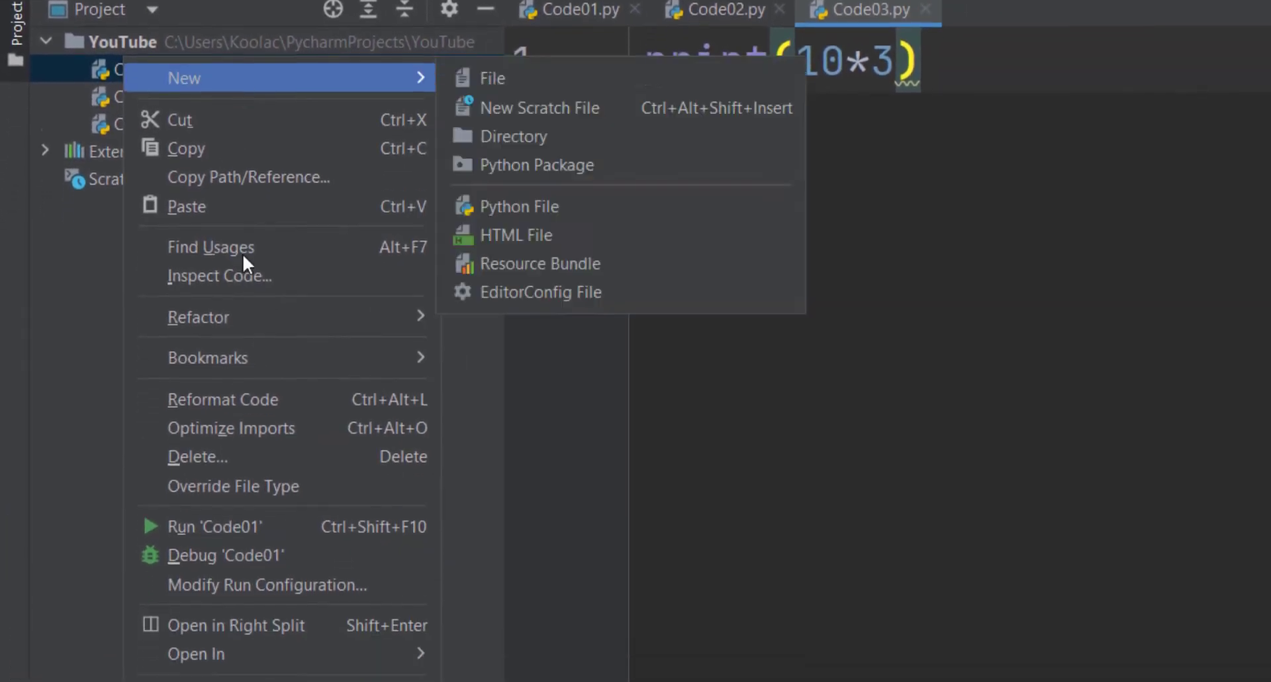
{"action": "mouse_move", "coordinate": [225, 657]}
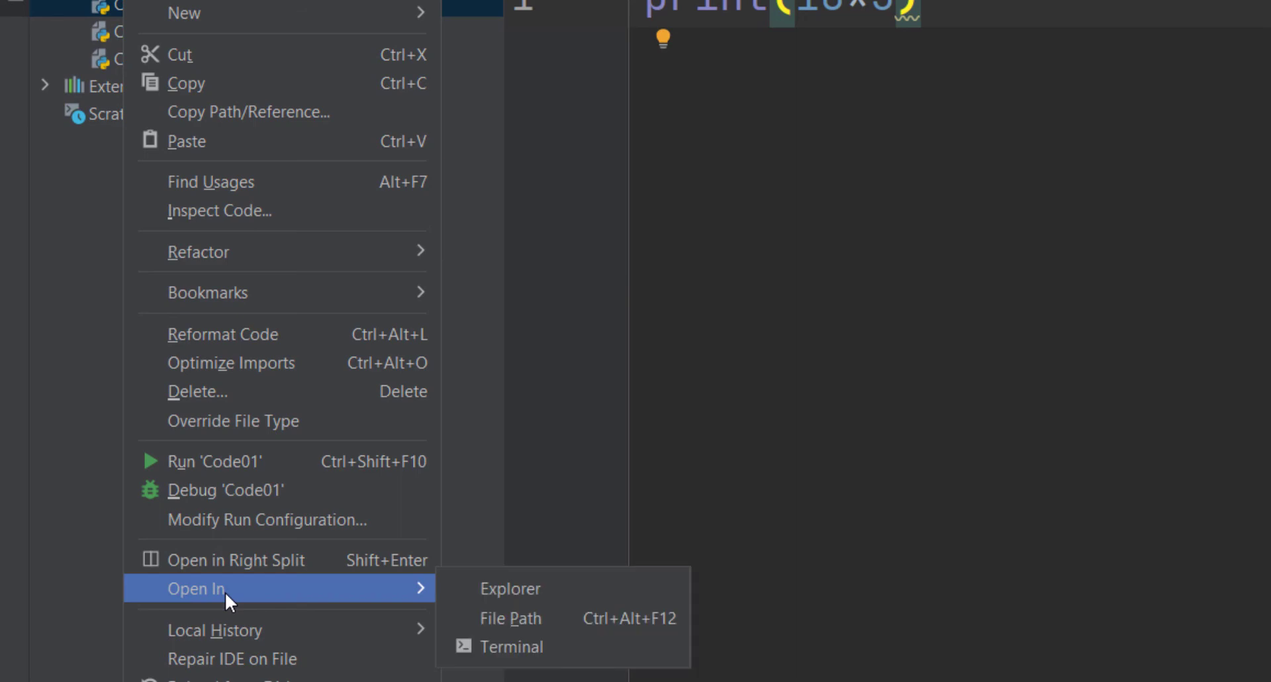
{"action": "left_click", "coordinate": [495, 591]}
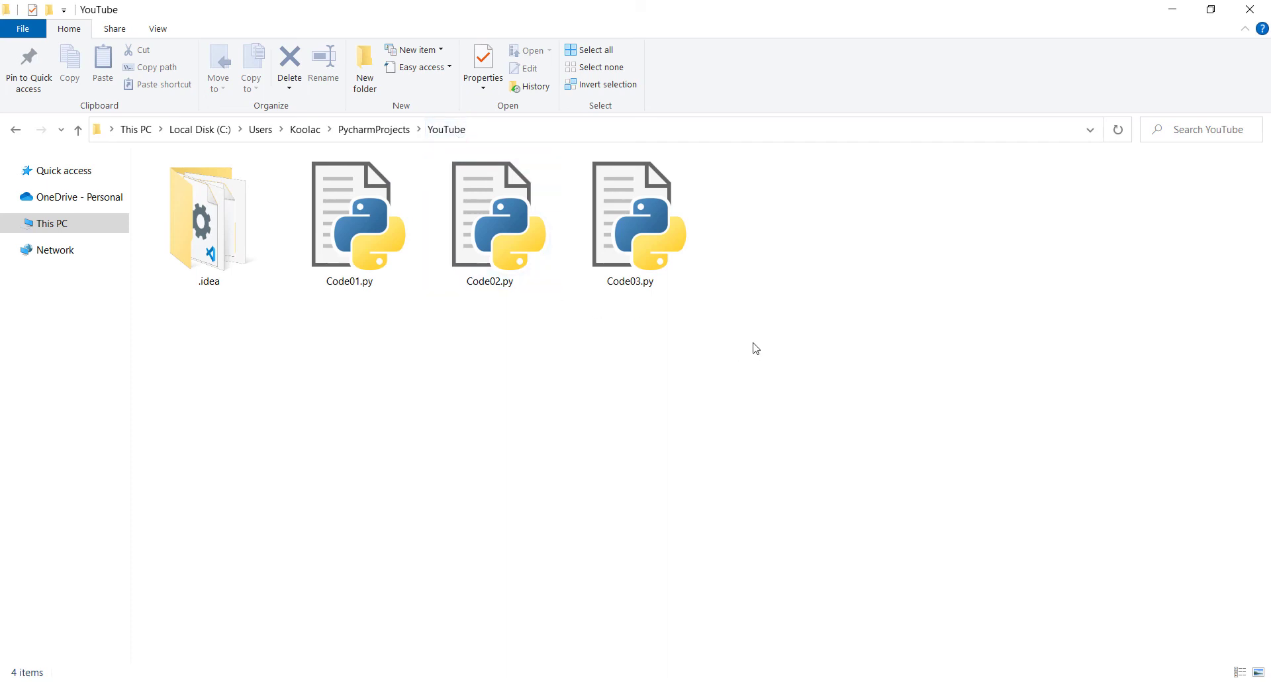
Box-select the three Code .py files in Explorer, then deselect them
{"action": "left_click_drag", "start_coordinate": [754, 349], "coordinate": [367, 250]}
{"action": "left_click", "coordinate": [483, 411]}
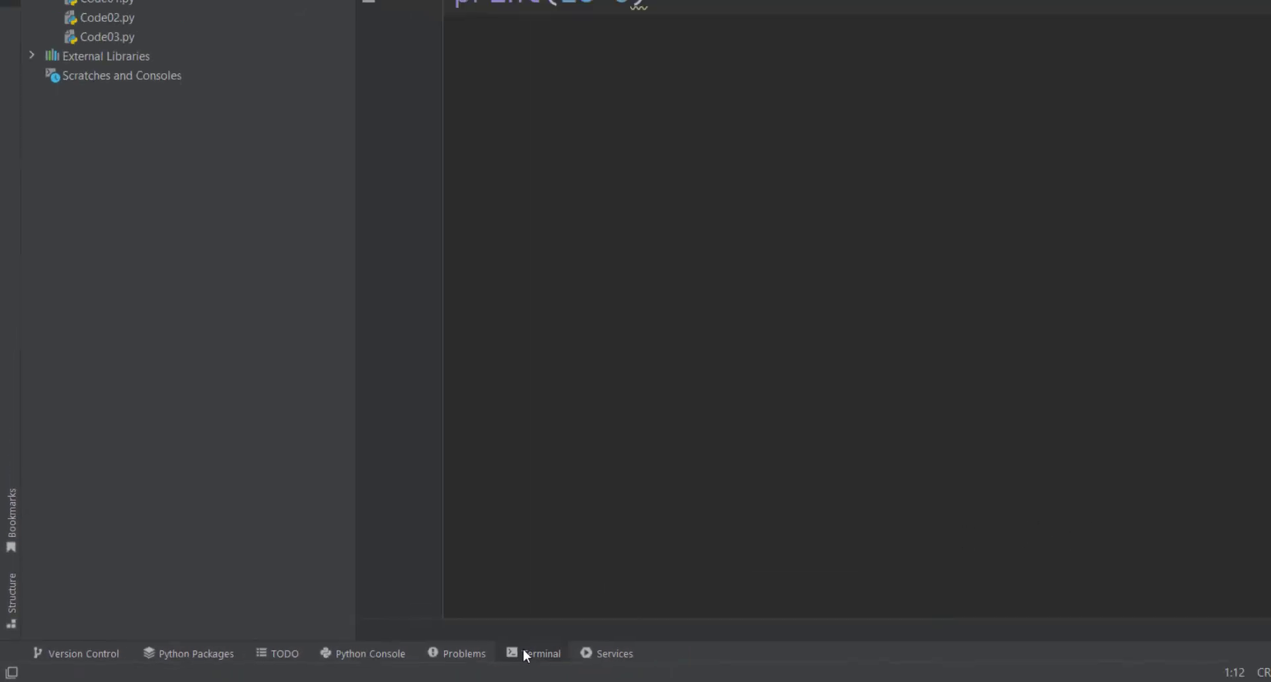
Run 'pip install numpy' in the project's Terminal to install numpy 1.23.3
{"action": "left_click", "coordinate": [525, 653]}
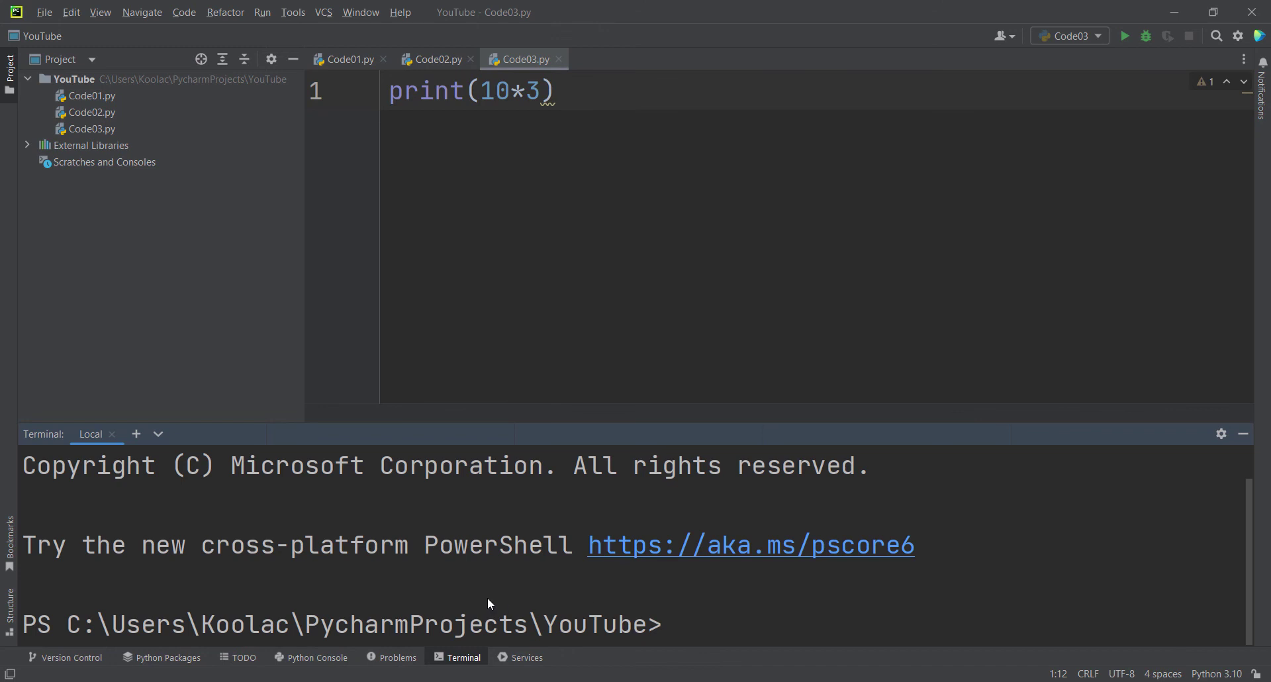
{"action": "type", "text": "pip"}
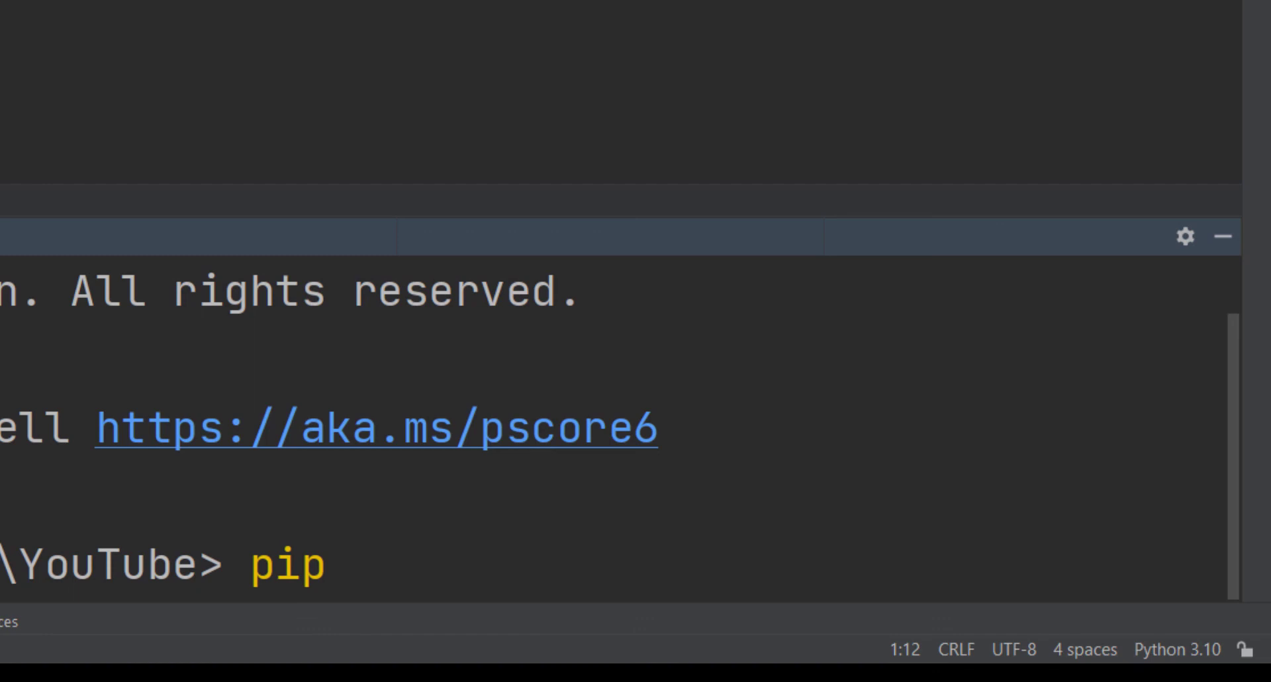
{"action": "type", "text": "i"}
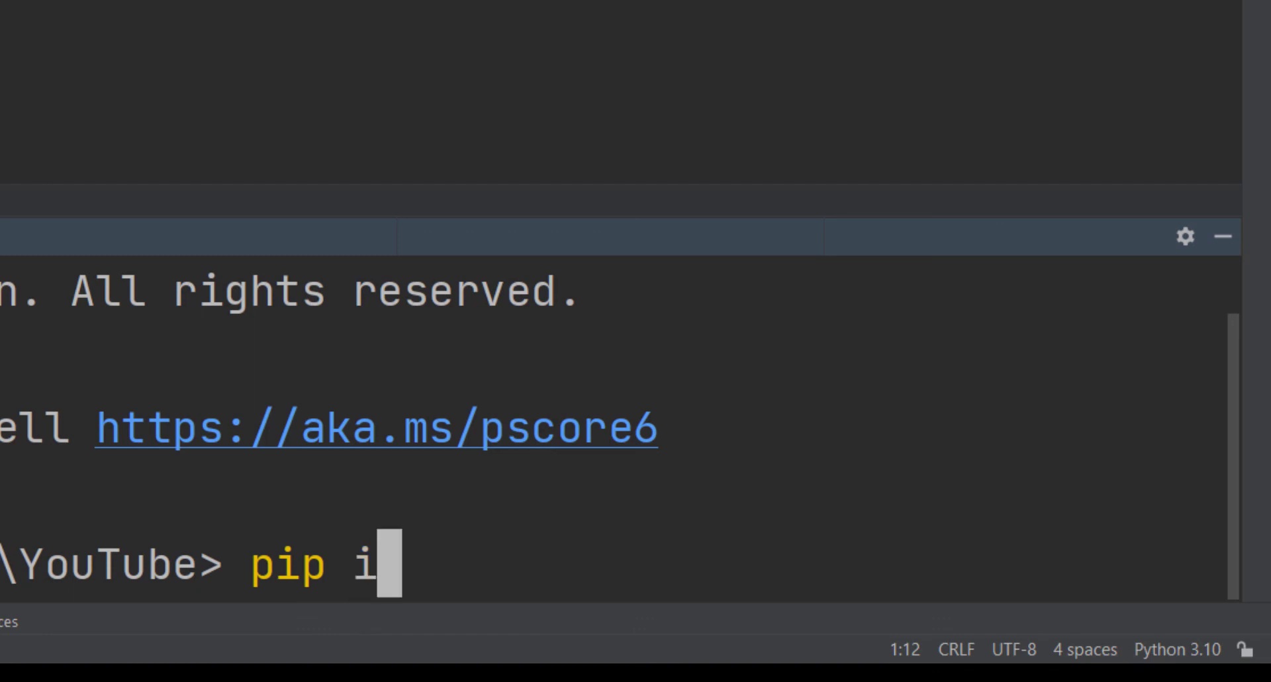
{"action": "type", "text": "nstall"}
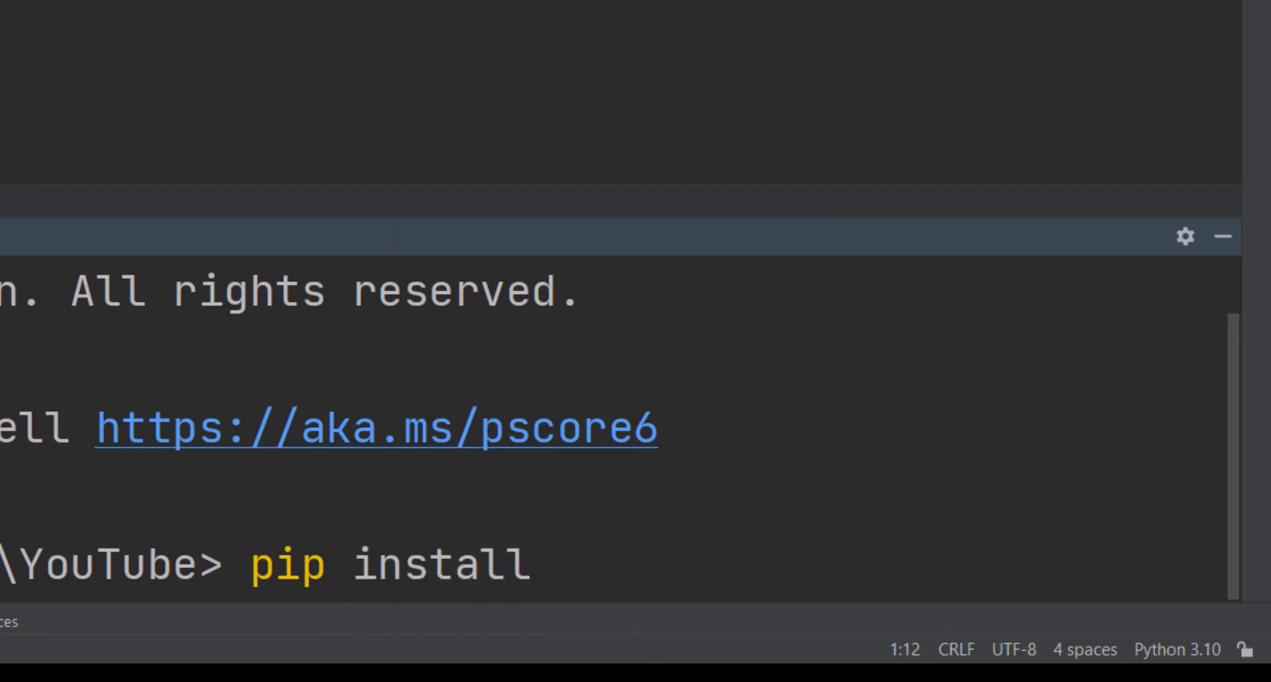
{"action": "type", "text": " numpy"}
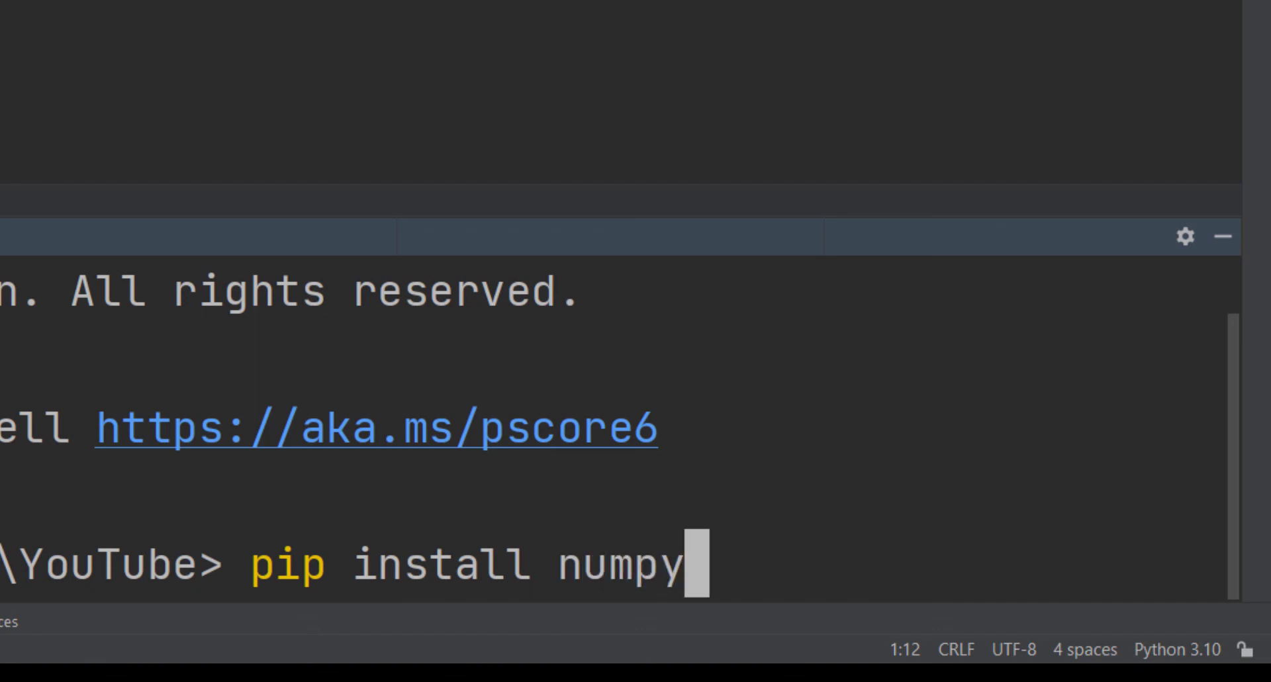
{"action": "key", "text": "Return"}
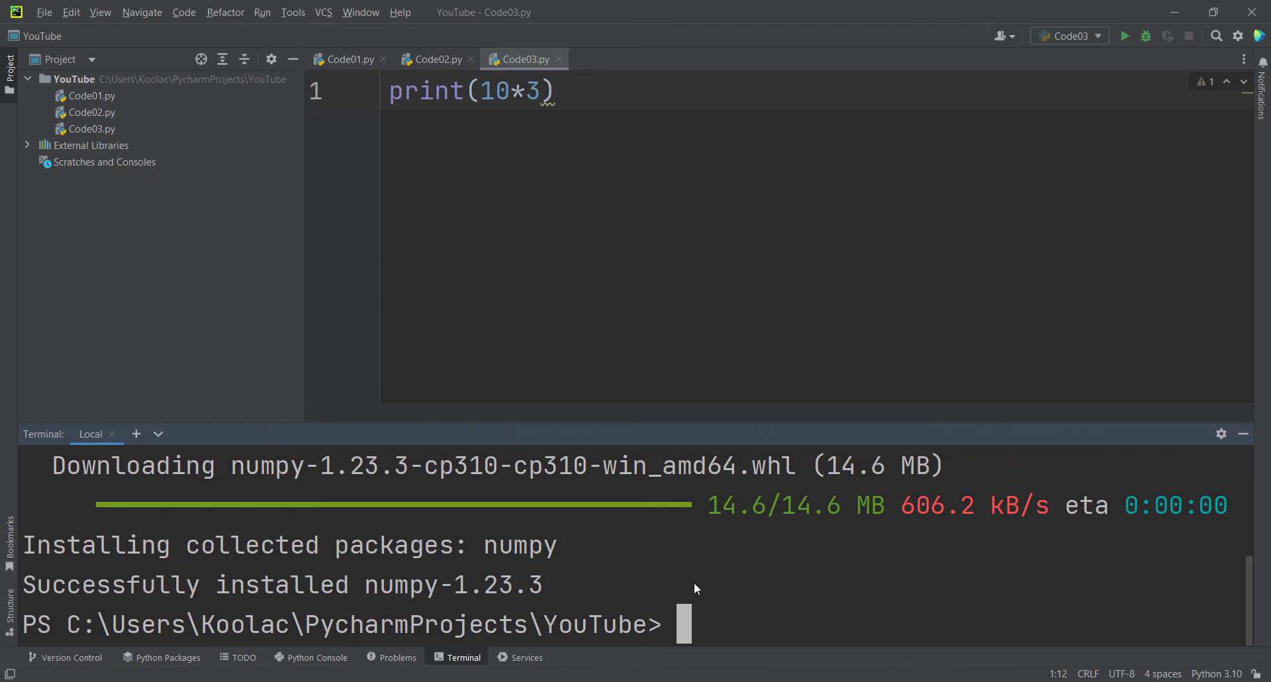
Hide the Terminal panel and the Project tool window (Alt+1) so the editor fills the window
{"action": "left_click", "coordinate": [1244, 433]}
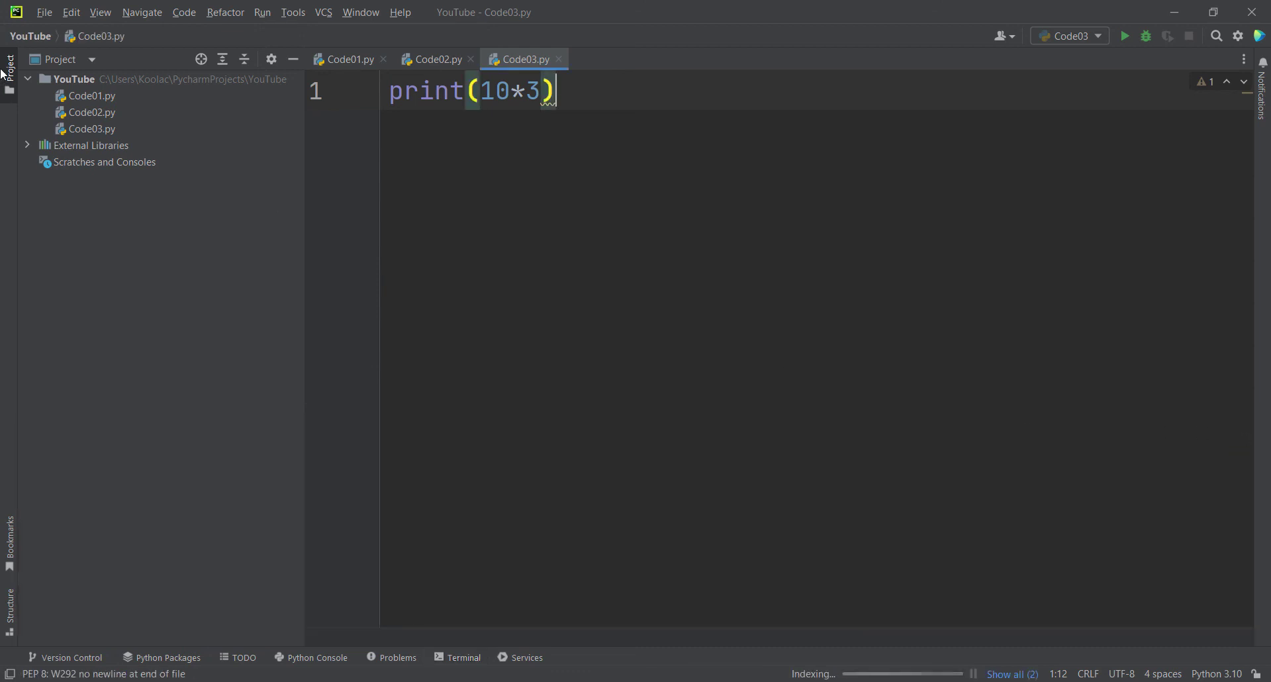
{"action": "key", "text": "alt+1"}
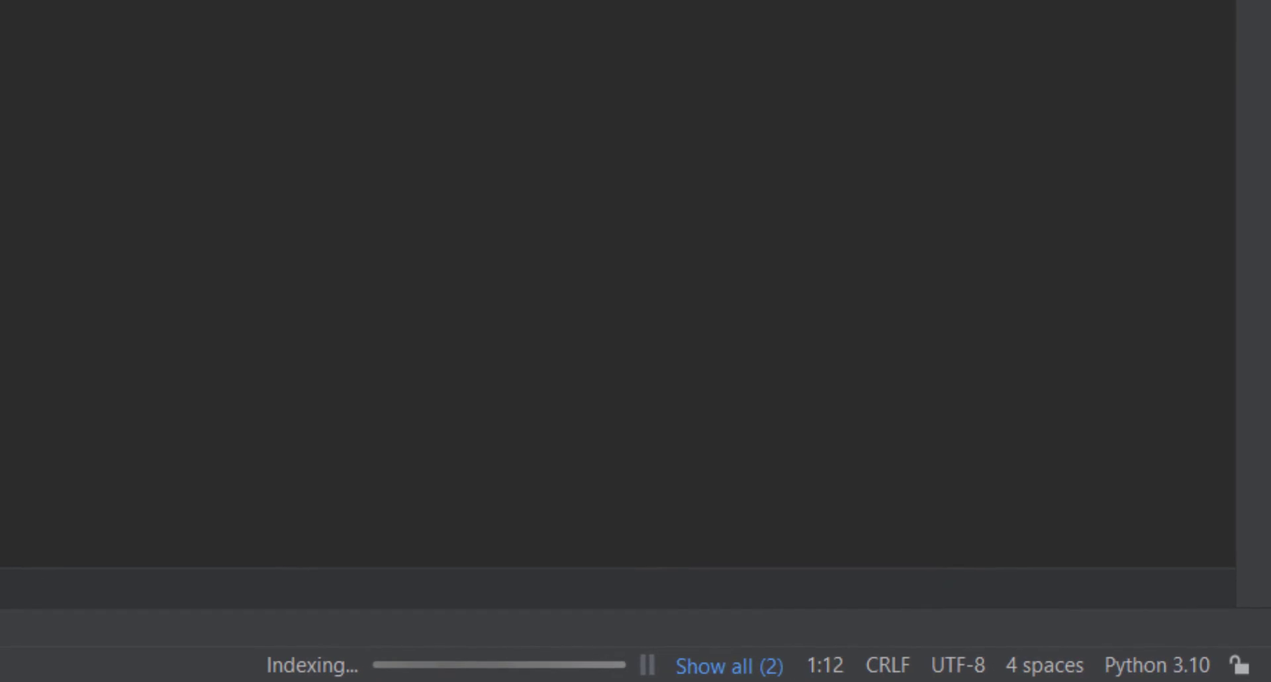